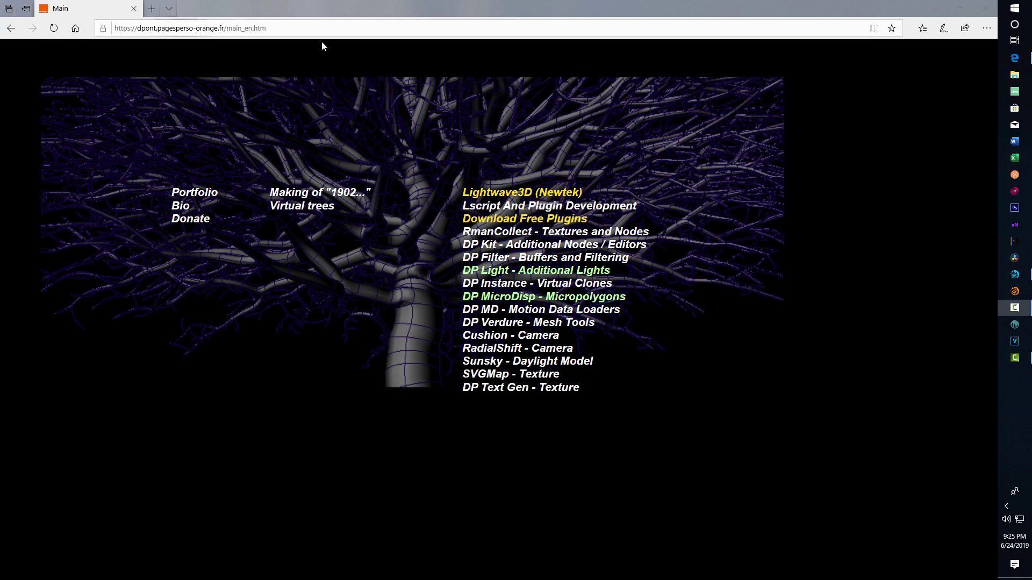
Download and save DP_Kit_2018_x64.zip, the Win64 build for LW2018, from the site's DP Kit download page.
{"action": "left_click", "coordinate": [499, 249]}
{"action": "left_click", "coordinate": [47, 153]}
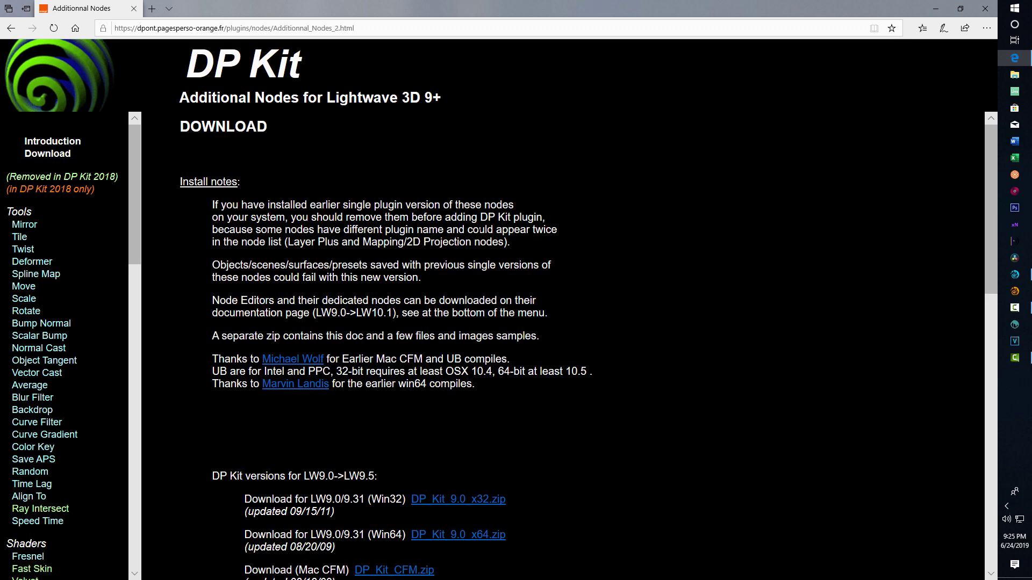
{"action": "scroll", "coordinate": [389, 188], "scroll_direction": "down", "scroll_amount": 5}
{"action": "scroll", "coordinate": [354, 215], "scroll_direction": "down", "scroll_amount": 5}
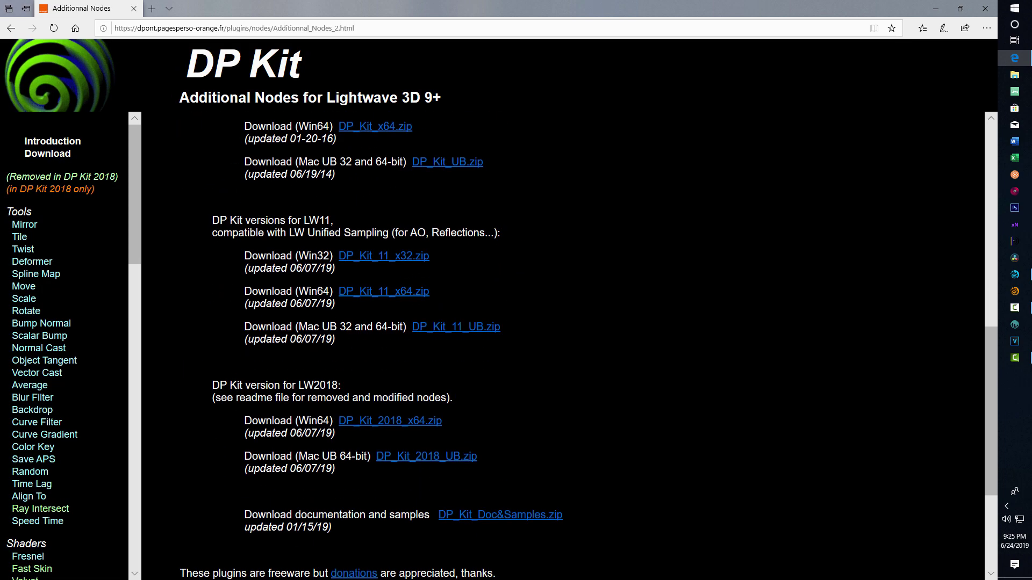
{"action": "scroll", "coordinate": [352, 221], "scroll_direction": "down", "scroll_amount": 4}
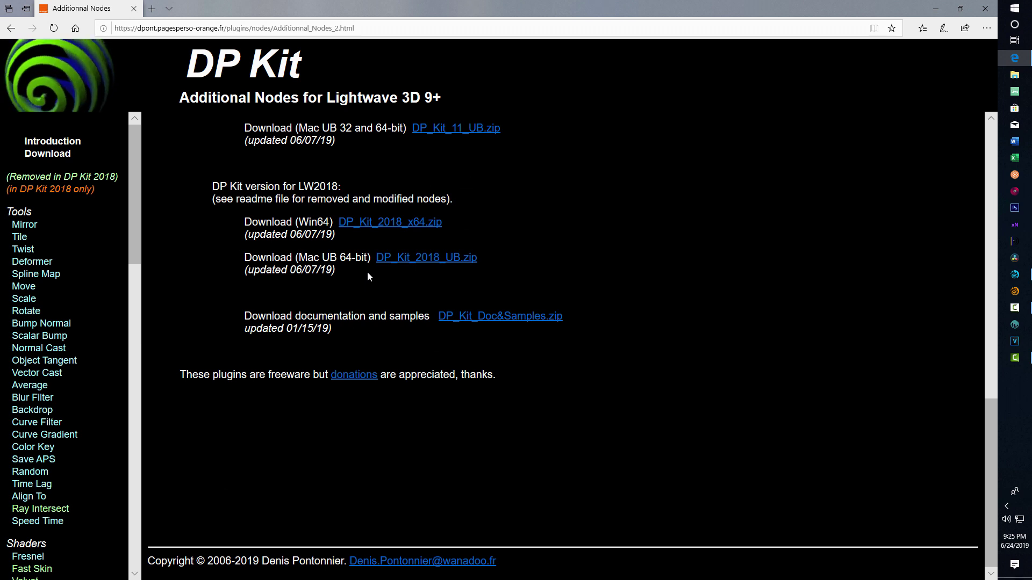
{"action": "left_click", "coordinate": [375, 224]}
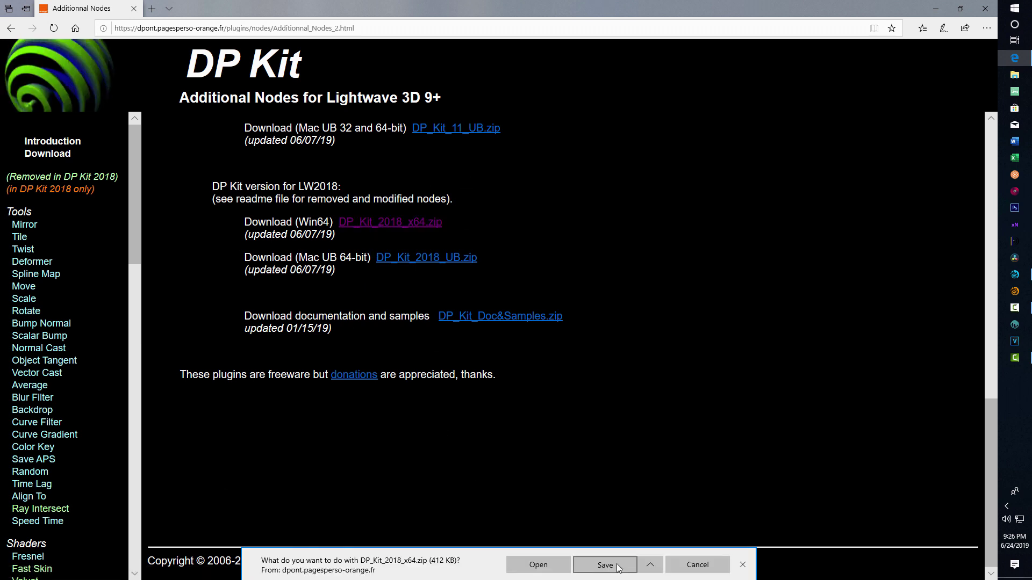
{"action": "left_click", "coordinate": [615, 563]}
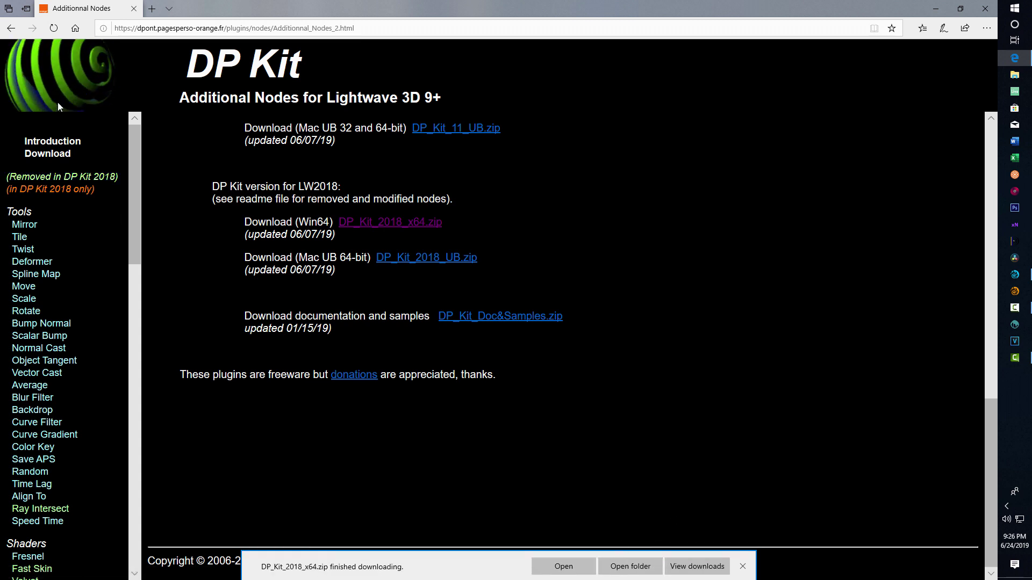
Return to the site's main page and go to the download section of RmanCollect - Textures and Nodes.
{"action": "left_click", "coordinate": [17, 59]}
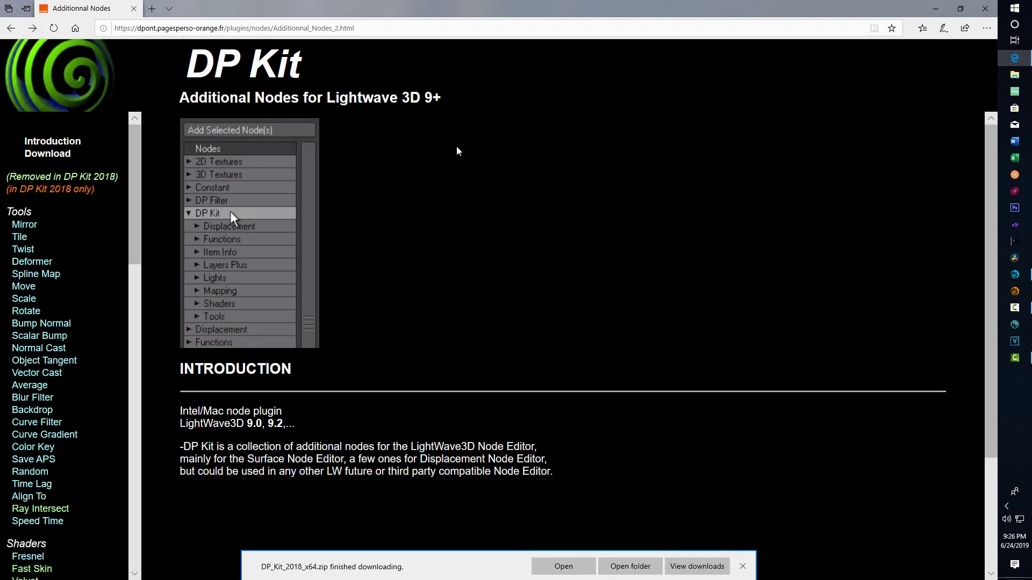
{"action": "left_click", "coordinate": [17, 59]}
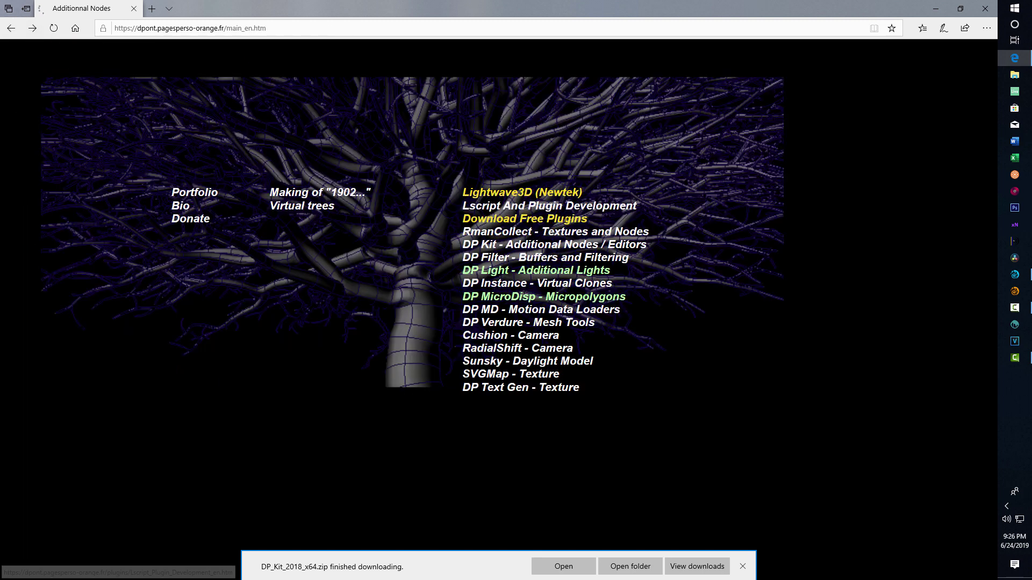
{"action": "left_click", "coordinate": [530, 235]}
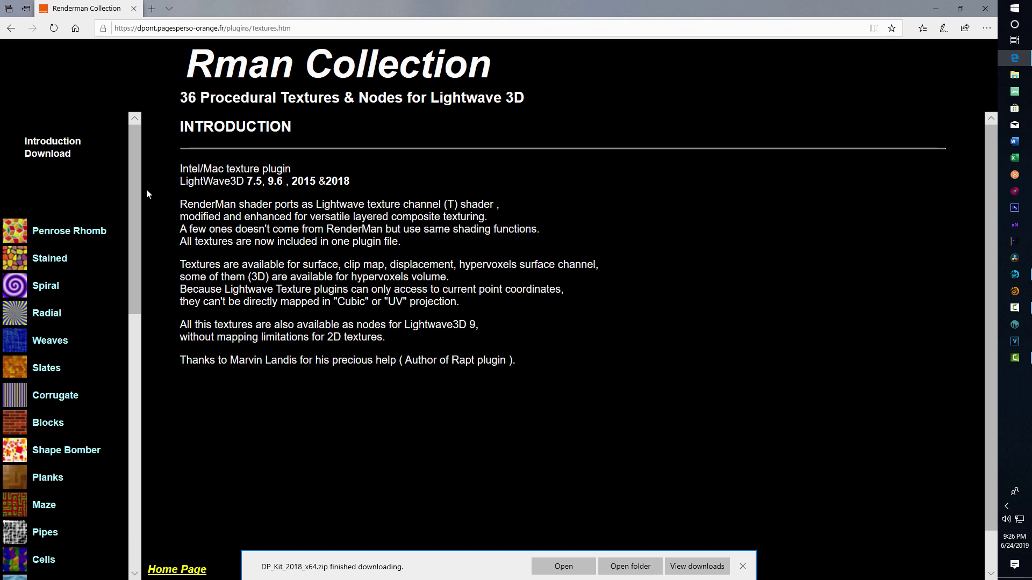
{"action": "left_click", "coordinate": [60, 155]}
Download and save the Win64 texture plugin archive RmanCollect_x64.zip.
{"action": "scroll", "coordinate": [546, 237], "scroll_direction": "down", "scroll_amount": 5}
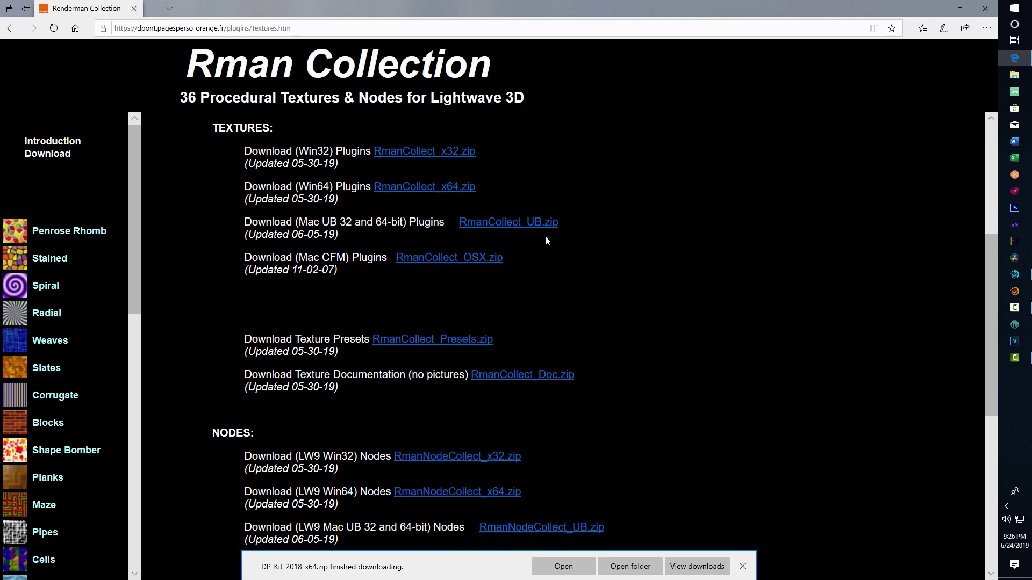
{"action": "scroll", "coordinate": [495, 258], "scroll_direction": "down", "scroll_amount": 3}
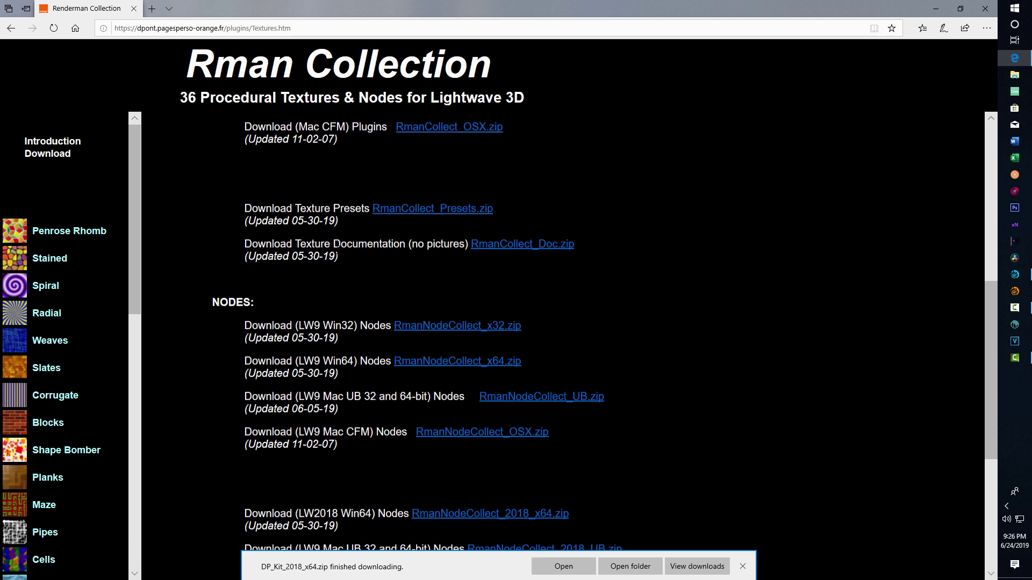
{"action": "scroll", "coordinate": [336, 245], "scroll_direction": "up", "scroll_amount": 3}
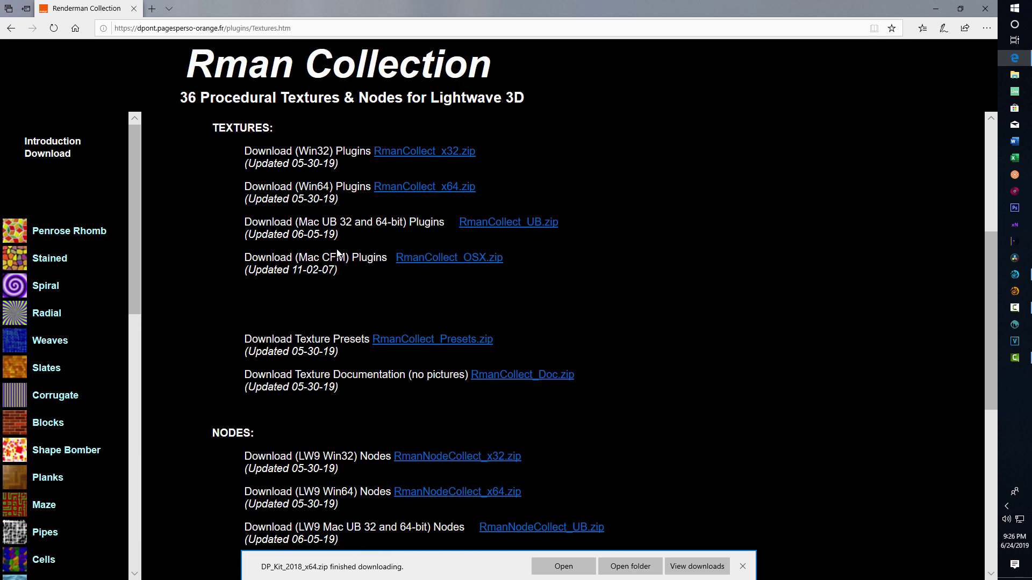
{"action": "left_click", "coordinate": [399, 189]}
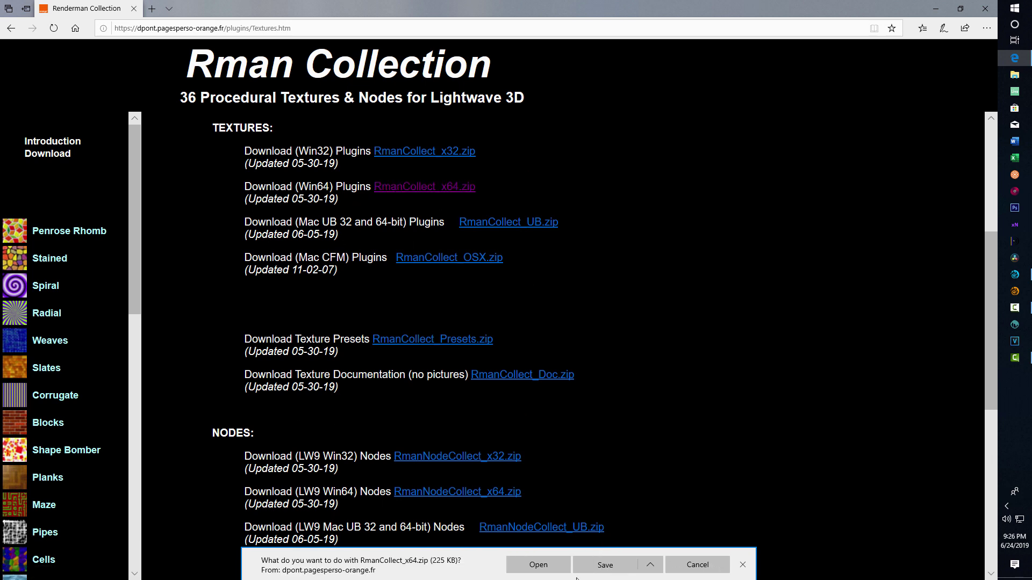
{"action": "left_click", "coordinate": [586, 573]}
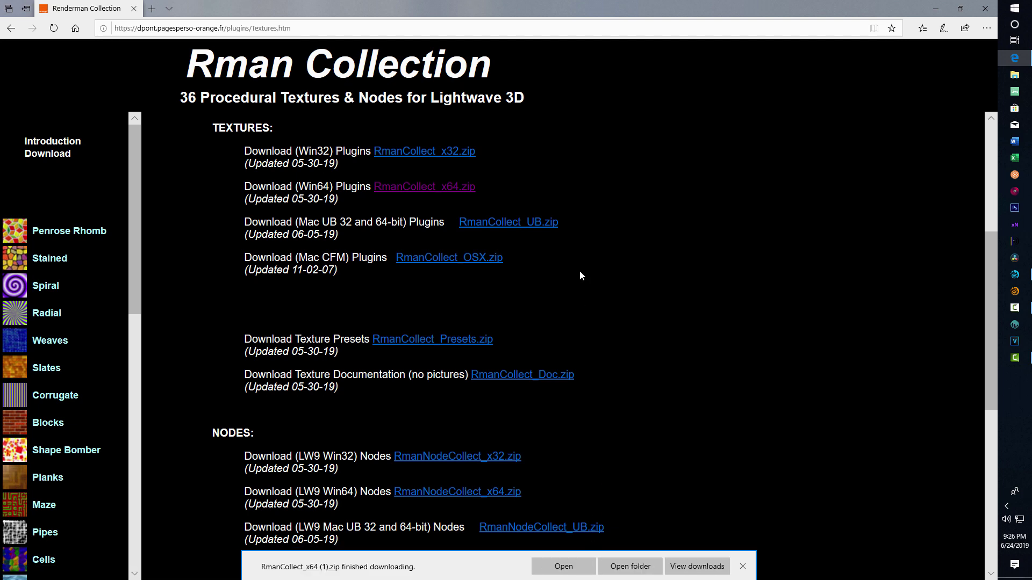
Download and save the LW2018 Win64 nodes archive RmanNodeCollect_2018_x64.zip.
{"action": "scroll", "coordinate": [579, 274], "scroll_direction": "down", "scroll_amount": 8}
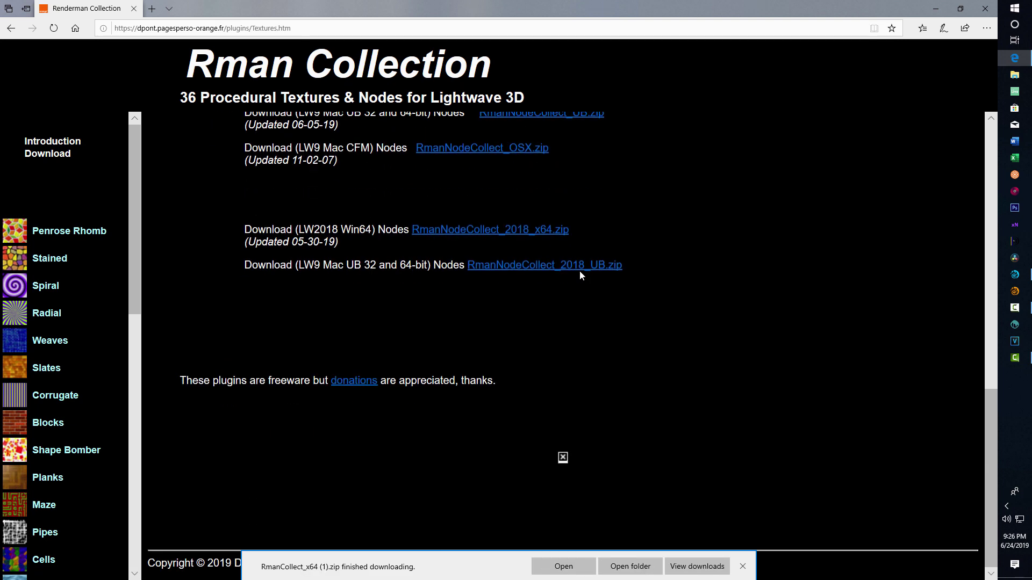
{"action": "scroll", "coordinate": [580, 275], "scroll_direction": "up", "scroll_amount": 1}
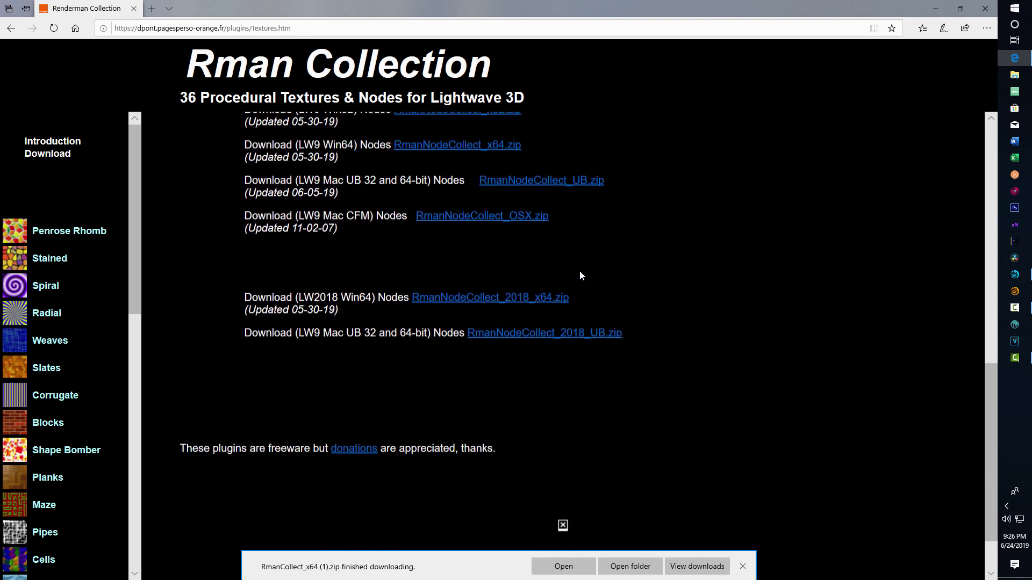
{"action": "left_click", "coordinate": [485, 303]}
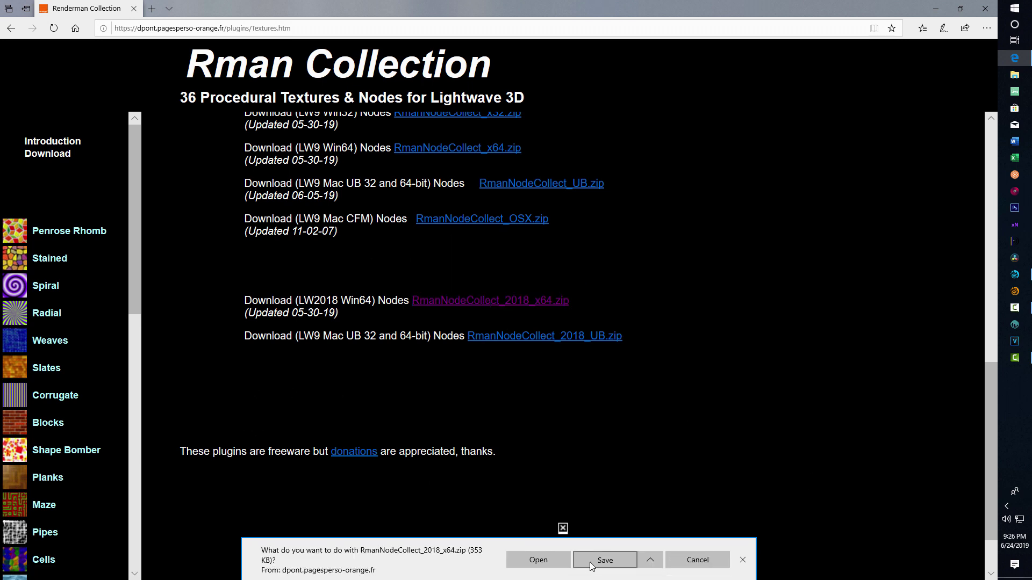
{"action": "left_click", "coordinate": [589, 562]}
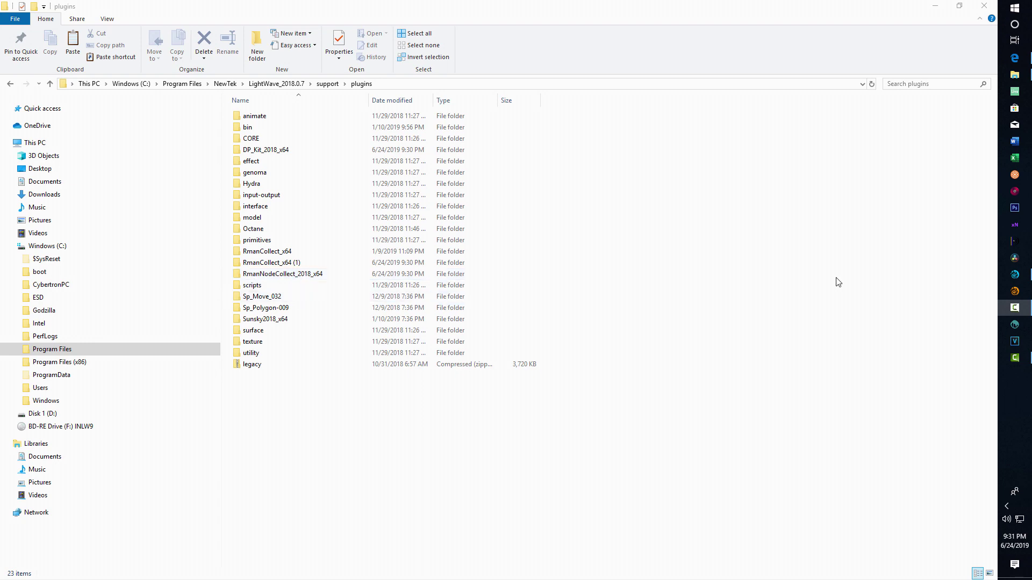
Switch to LightWave Layout and start adding a plug-in from the plug-in editor.
{"action": "left_click", "coordinate": [1021, 277]}
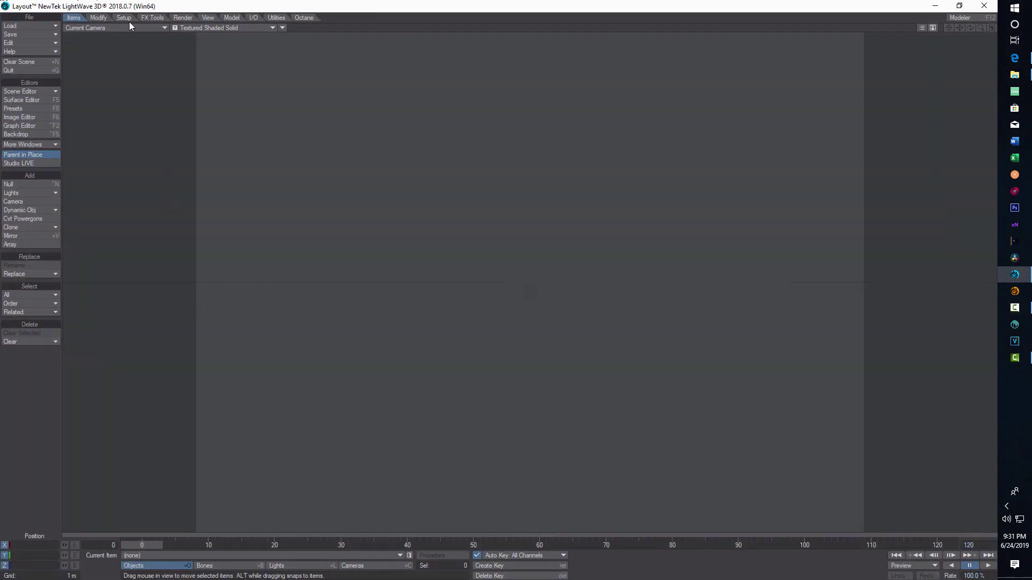
{"action": "left_click", "coordinate": [275, 18]}
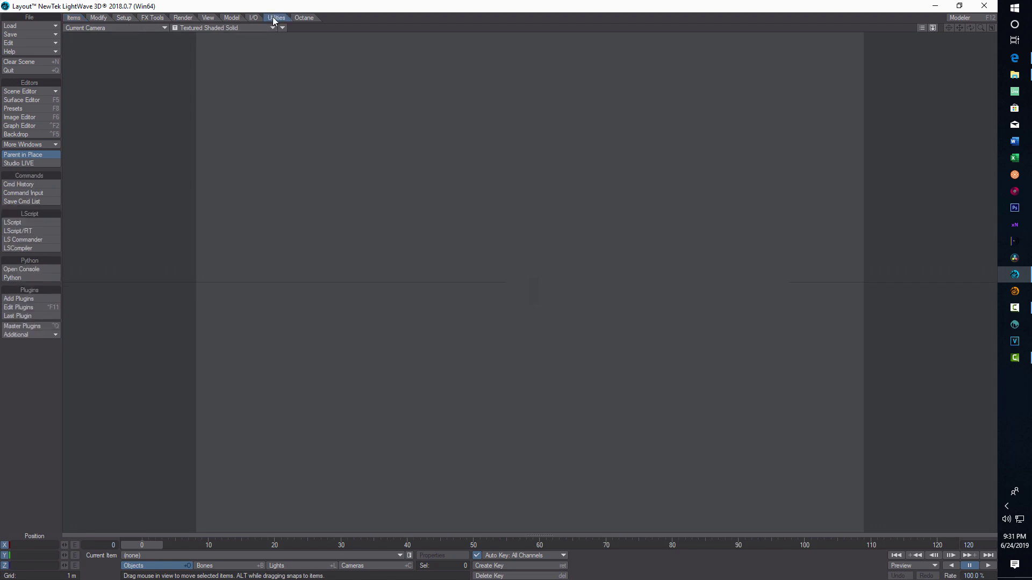
{"action": "left_click", "coordinate": [30, 307]}
{"action": "left_click", "coordinate": [637, 242]}
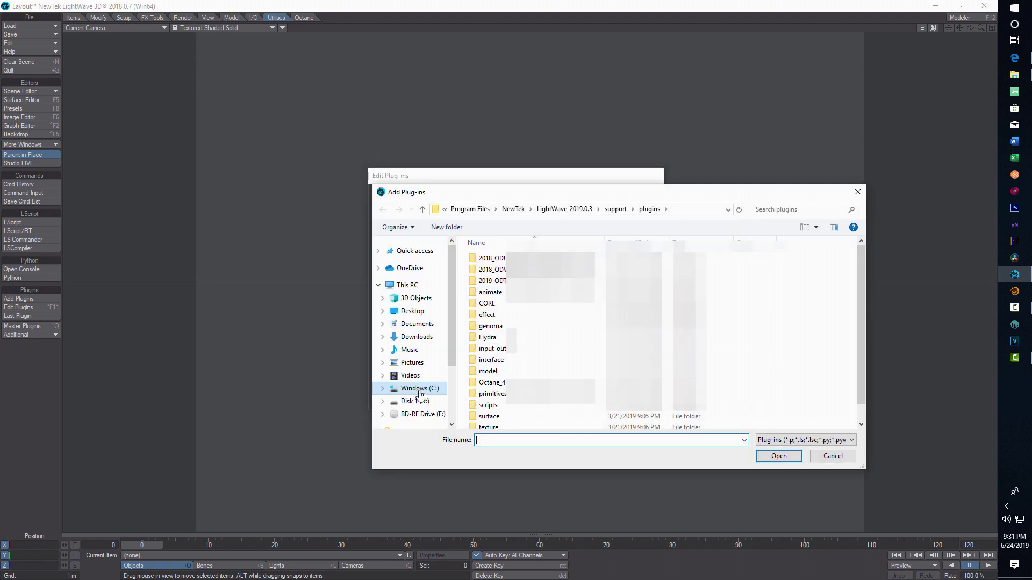
Browse to the support\plugins folder of the LightWave_2018.0.7 installation in the NewTek directory.
{"action": "scroll", "coordinate": [532, 366], "scroll_direction": "down", "scroll_amount": 1}
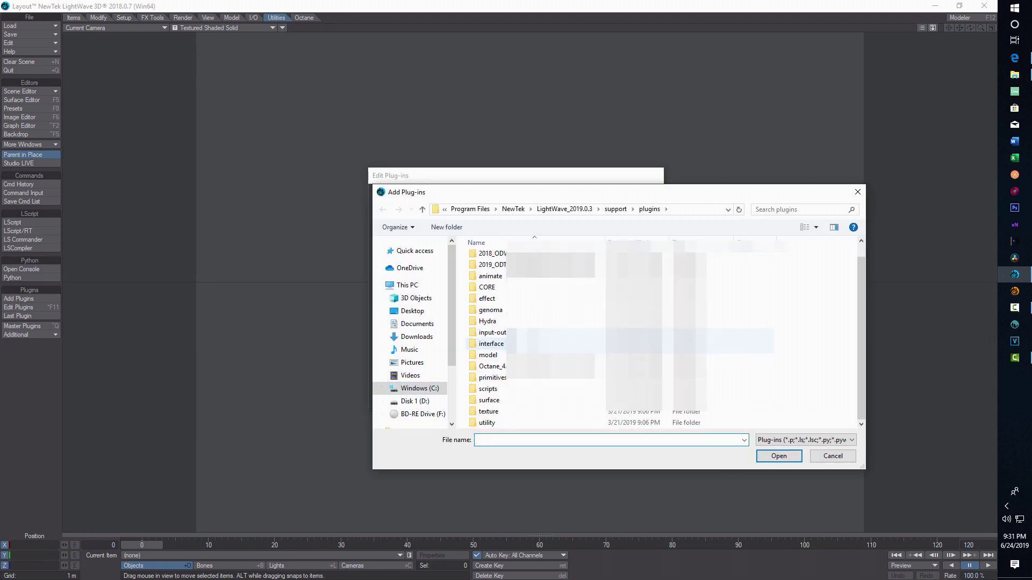
{"action": "left_click", "coordinate": [513, 209]}
{"action": "double_click", "coordinate": [492, 304]}
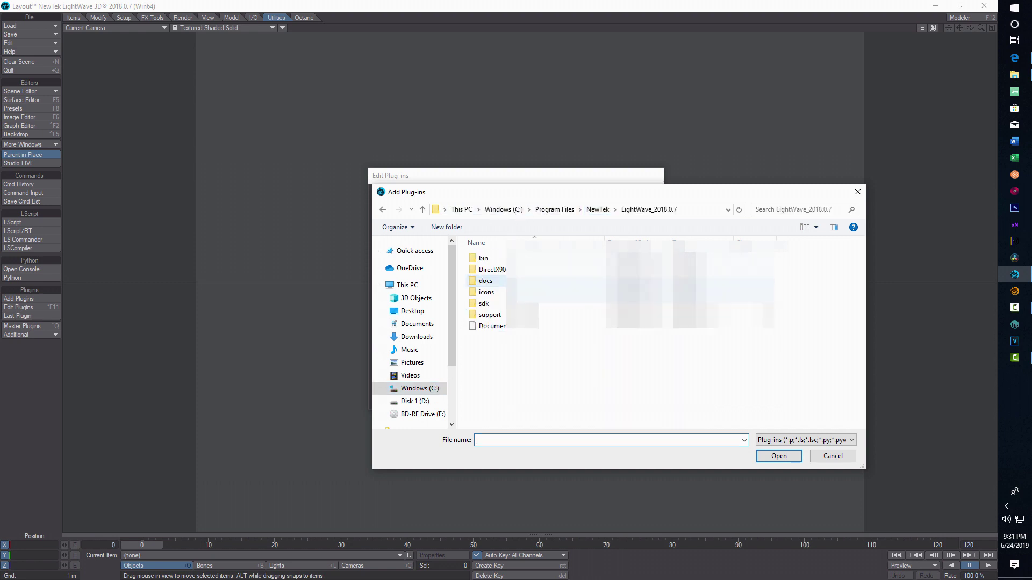
{"action": "double_click", "coordinate": [486, 305]}
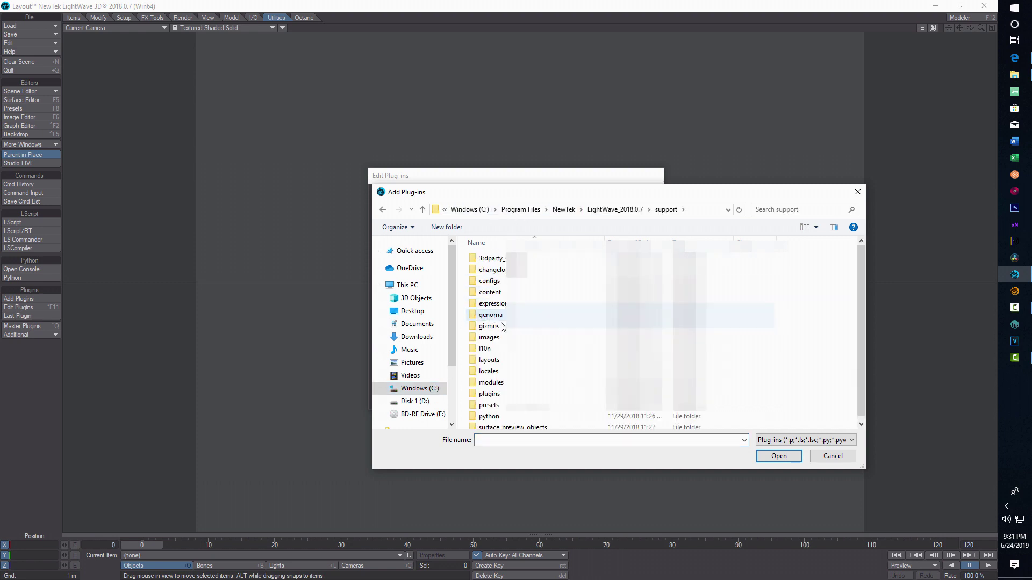
{"action": "double_click", "coordinate": [489, 394]}
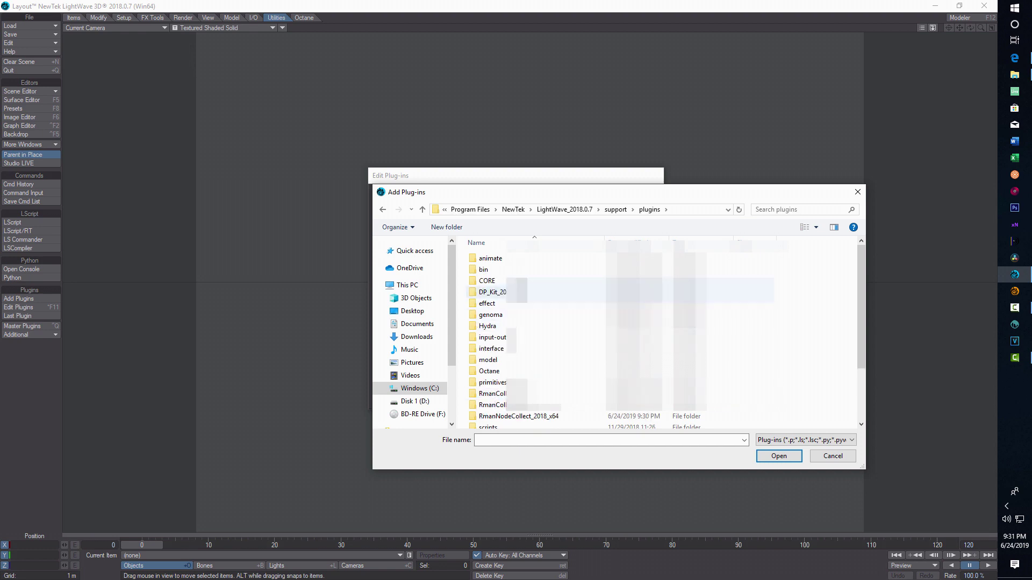
Add the DP_Kit_2018_x64 plug-in file from its DP_Kit_2018_x64 folder and acknowledge the result.
{"action": "left_click", "coordinate": [492, 292]}
{"action": "left_click", "coordinate": [779, 457]}
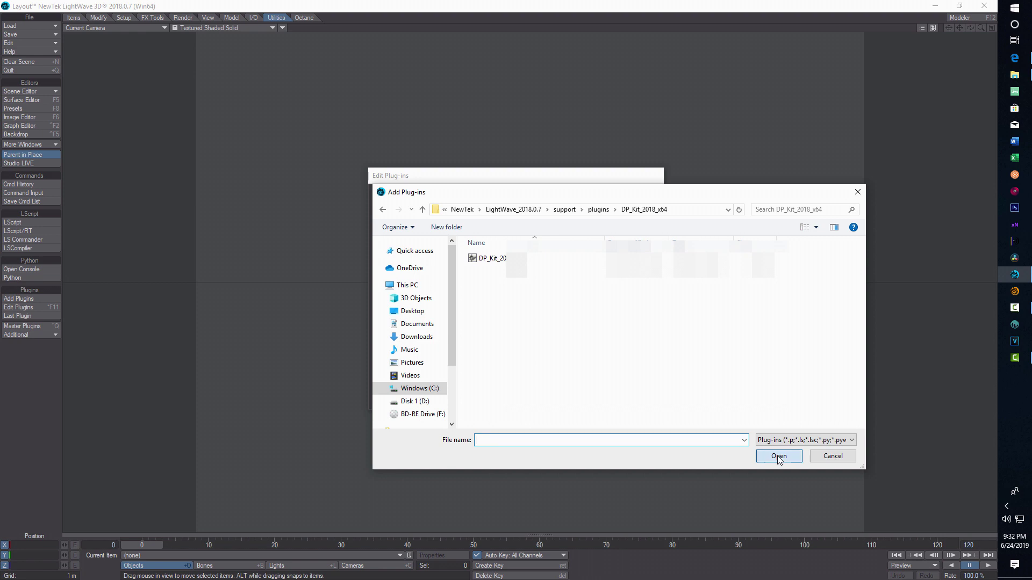
{"action": "left_click", "coordinate": [492, 258]}
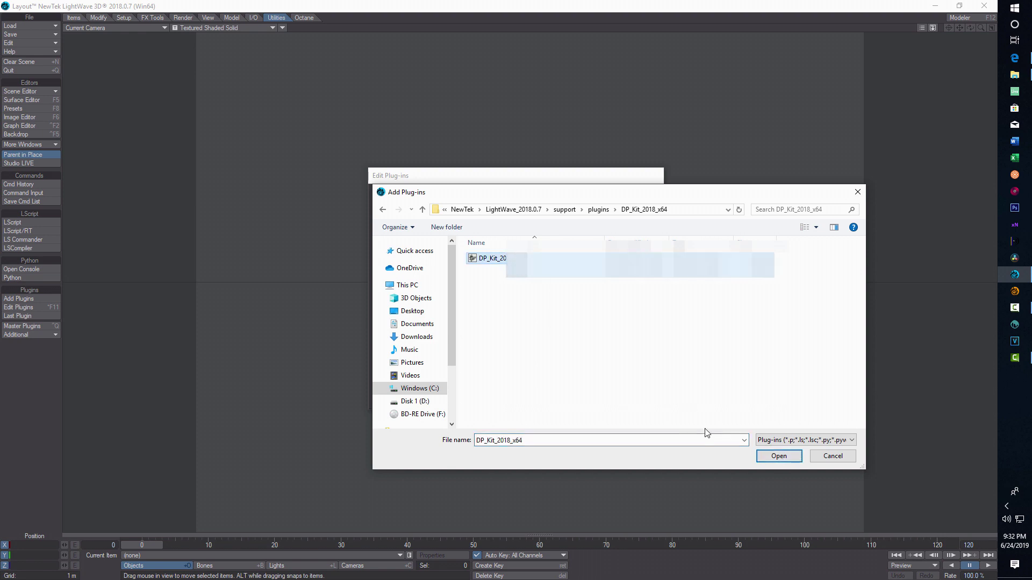
{"action": "left_click", "coordinate": [777, 456]}
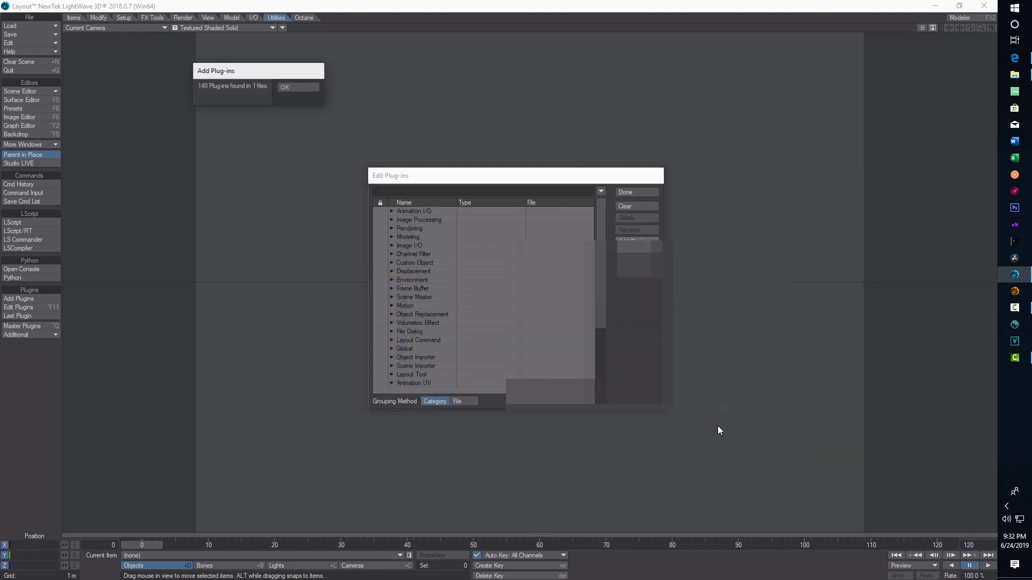
{"action": "left_click", "coordinate": [297, 87]}
Add the RmanCollect_x64 plug-in file from the RmanCollect_x64 folder under plugins and acknowledge the result.
{"action": "left_click", "coordinate": [644, 245]}
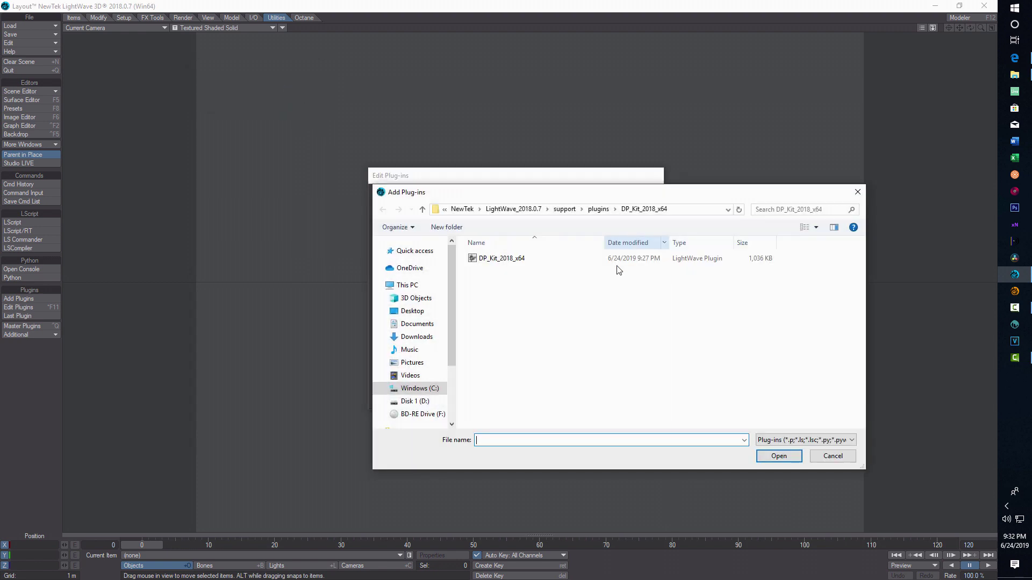
{"action": "left_click", "coordinate": [598, 209]}
{"action": "scroll", "coordinate": [535, 325], "scroll_direction": "down", "scroll_amount": 2}
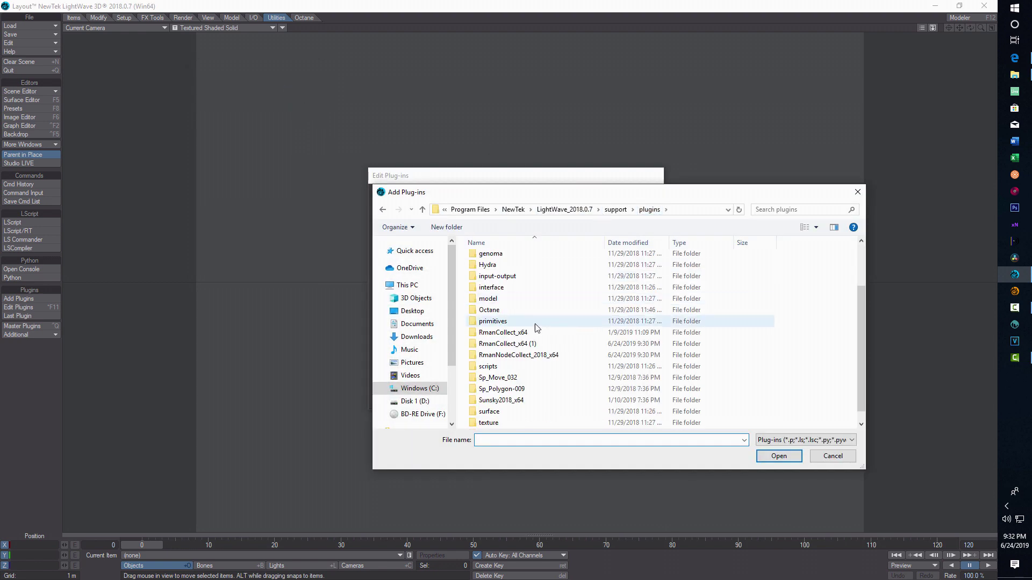
{"action": "left_click", "coordinate": [517, 333]}
{"action": "left_click", "coordinate": [792, 456]}
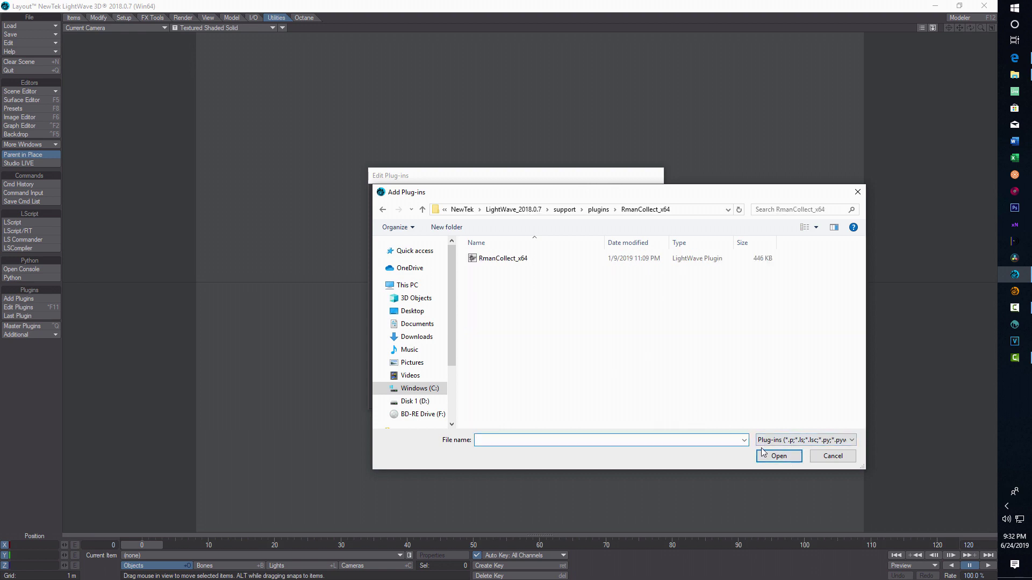
{"action": "left_click", "coordinate": [534, 263]}
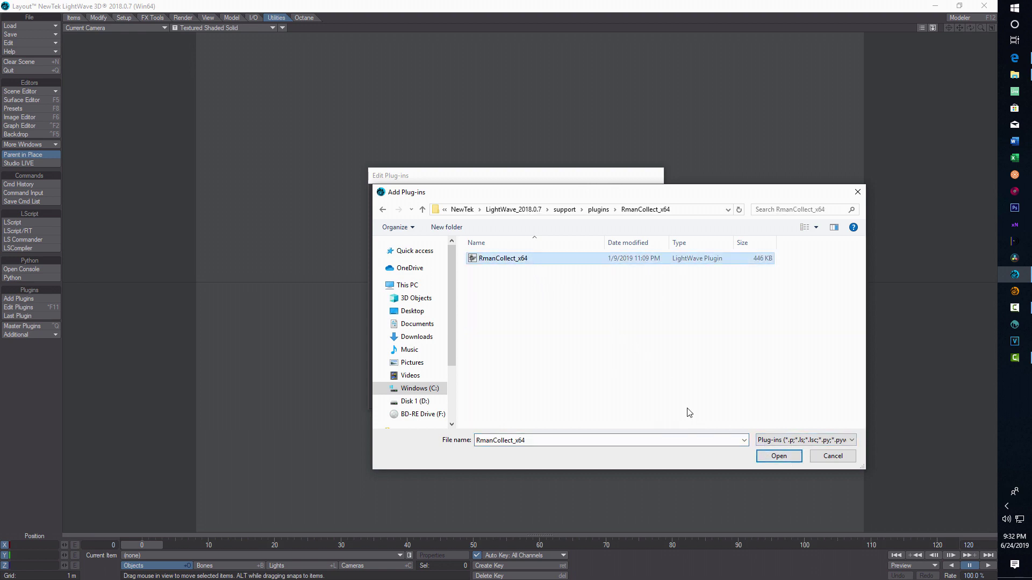
{"action": "left_click", "coordinate": [780, 456]}
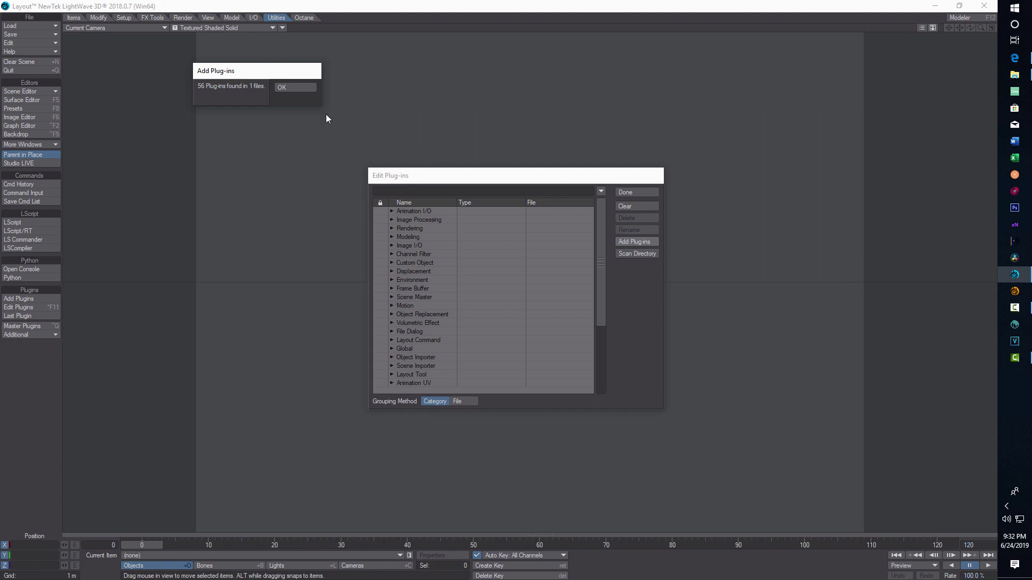
{"action": "left_click", "coordinate": [308, 95]}
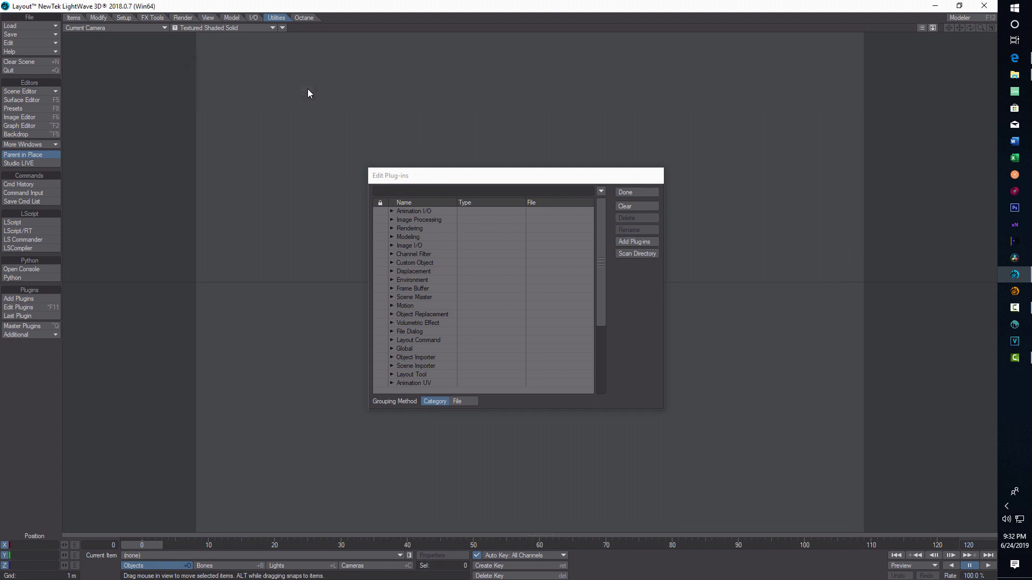
Add the RmanNodeCollect_2018_x64 plug-in file from its RmanNodeCollect_2018_x64 folder, acknowledge the result and close the plug-in editor.
{"action": "left_click", "coordinate": [634, 241]}
{"action": "left_click", "coordinate": [599, 210]}
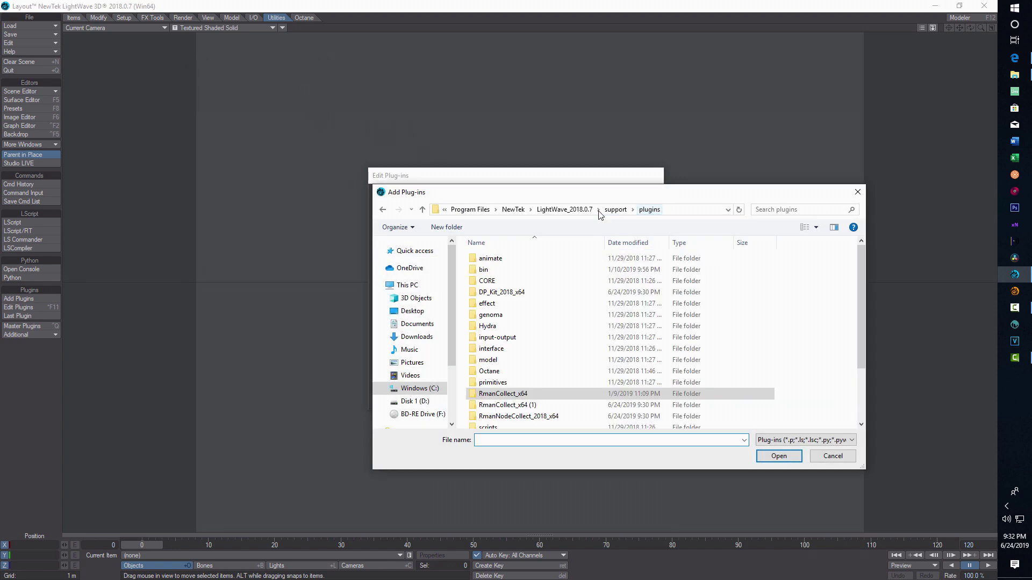
{"action": "left_click", "coordinate": [526, 418]}
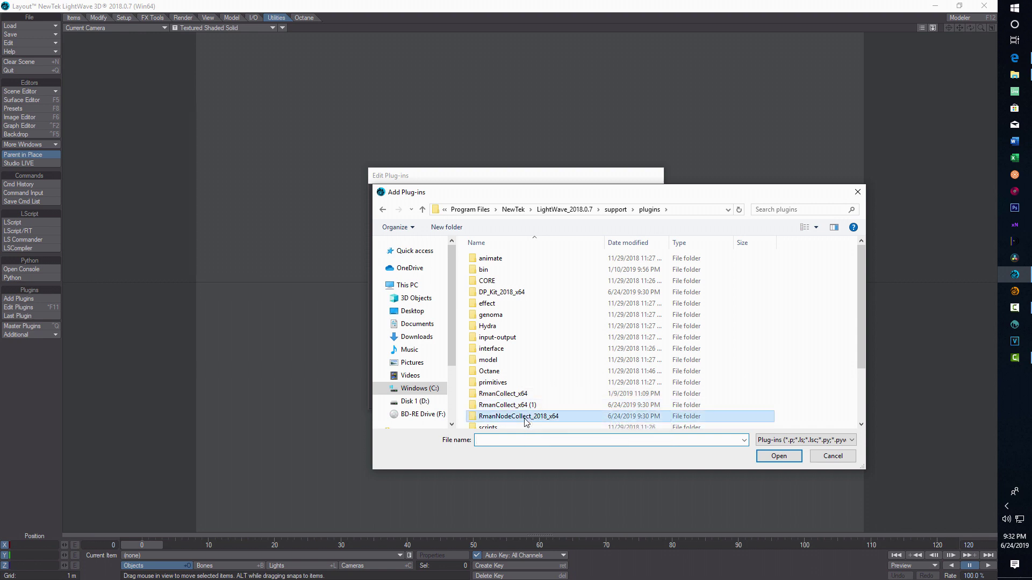
{"action": "left_click", "coordinate": [779, 456]}
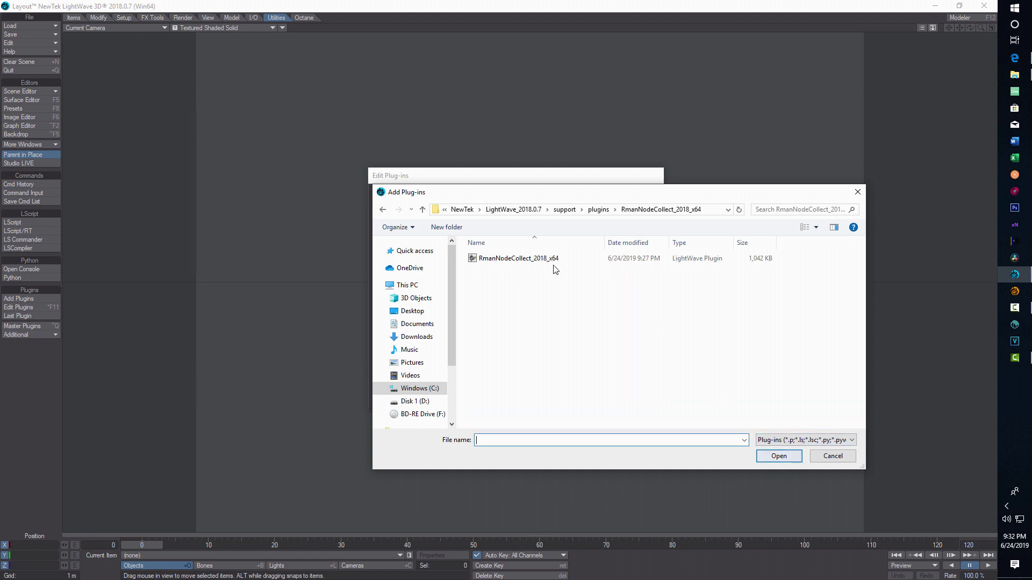
{"action": "left_click", "coordinate": [529, 259]}
{"action": "left_click", "coordinate": [779, 456]}
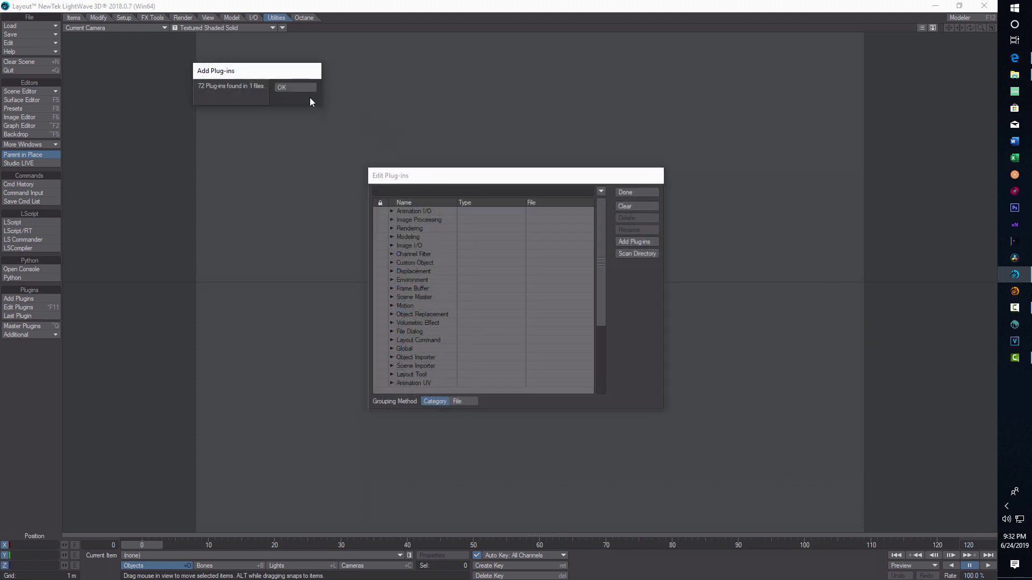
{"action": "left_click", "coordinate": [298, 89]}
{"action": "left_click", "coordinate": [630, 193]}
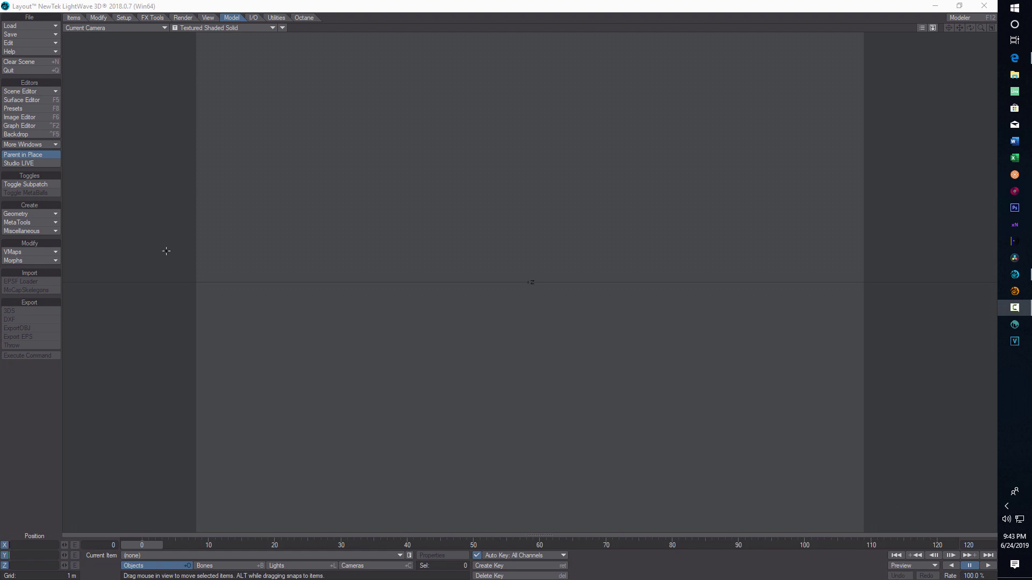
Add a Textured Environment to the backdrop and open its texture editor, closing the backdrop settings.
{"action": "left_click", "coordinate": [45, 132]}
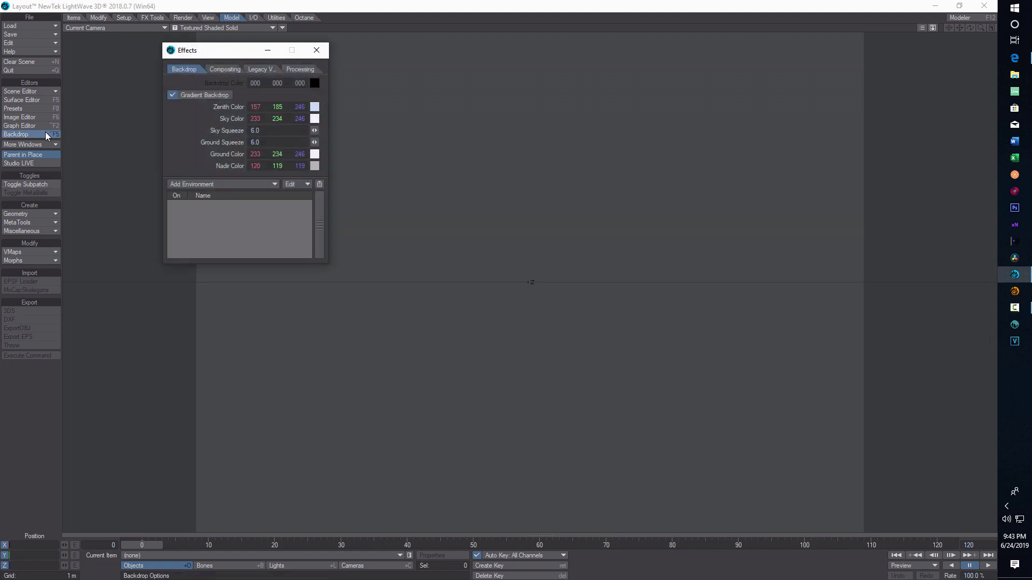
{"action": "left_click", "coordinate": [238, 184]}
{"action": "left_click", "coordinate": [237, 225]}
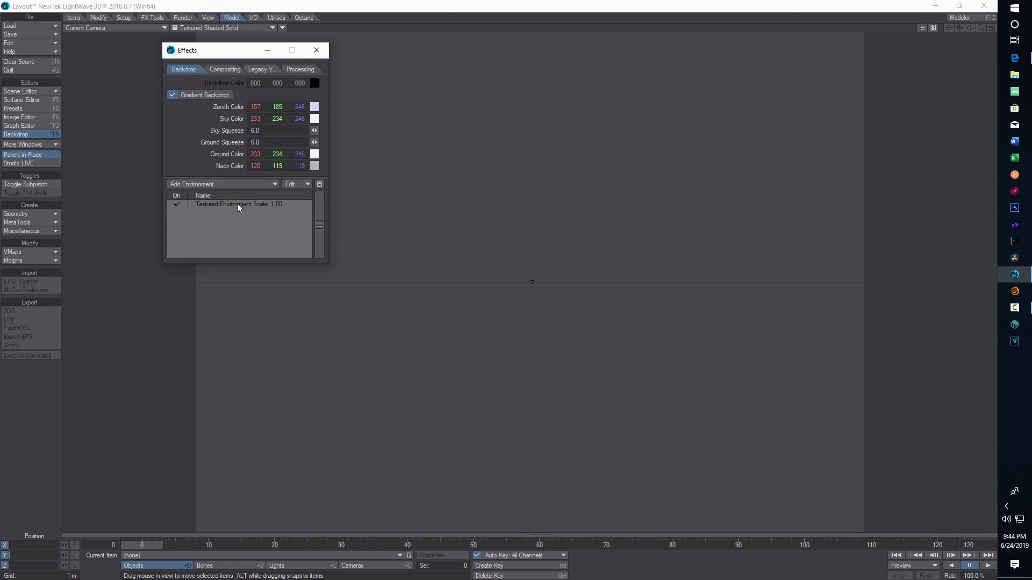
{"action": "left_click", "coordinate": [237, 204]}
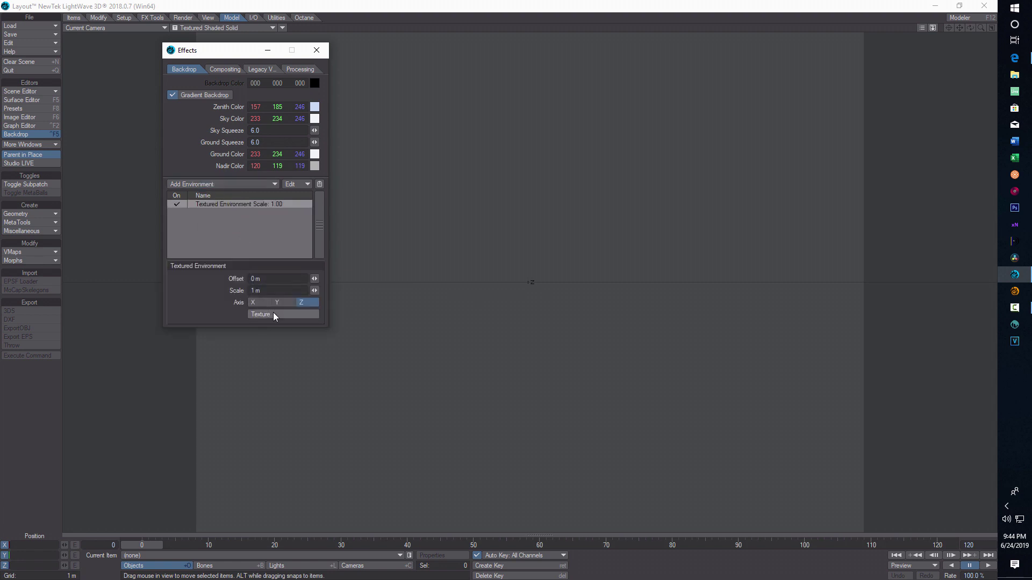
{"action": "left_click", "coordinate": [273, 313]}
{"action": "left_click_drag", "start_coordinate": [256, 86], "coordinate": [711, 196]}
{"action": "left_click", "coordinate": [317, 52]}
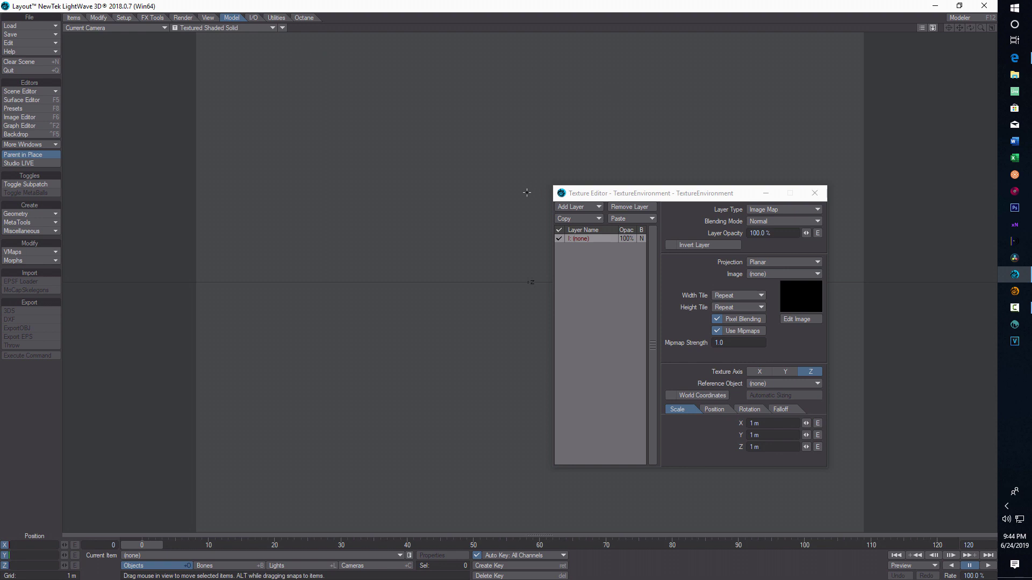
Set the environment texture's layer to a Procedural Texture of type Node Editor.
{"action": "left_click", "coordinate": [815, 209]}
{"action": "left_click", "coordinate": [816, 218]}
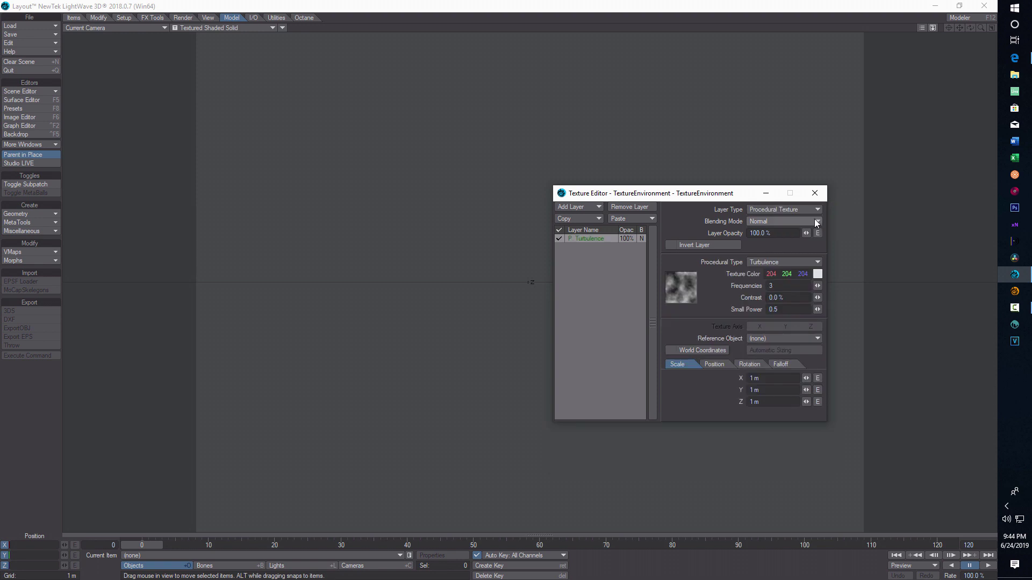
{"action": "left_click", "coordinate": [808, 263]}
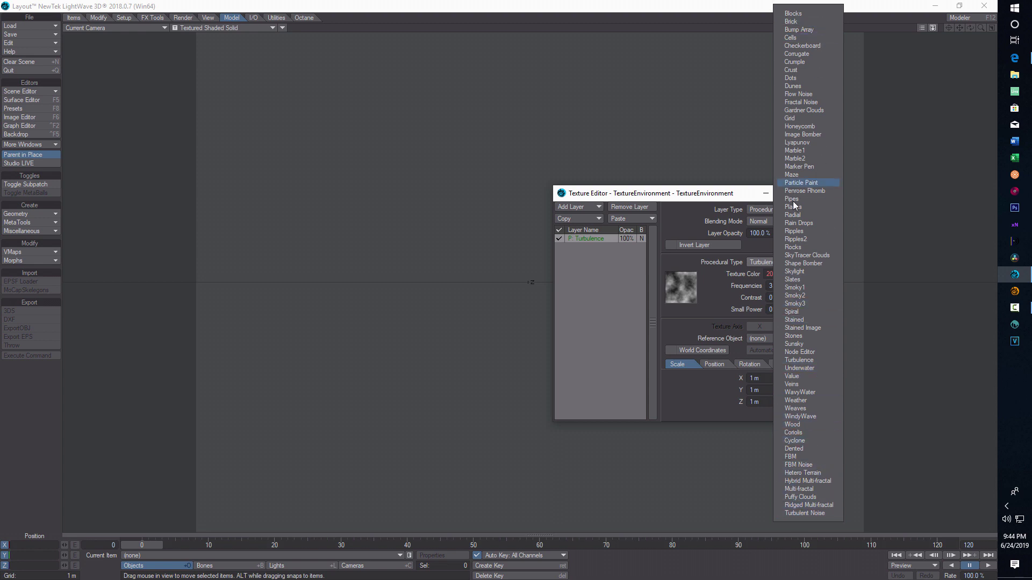
{"action": "left_click", "coordinate": [799, 351]}
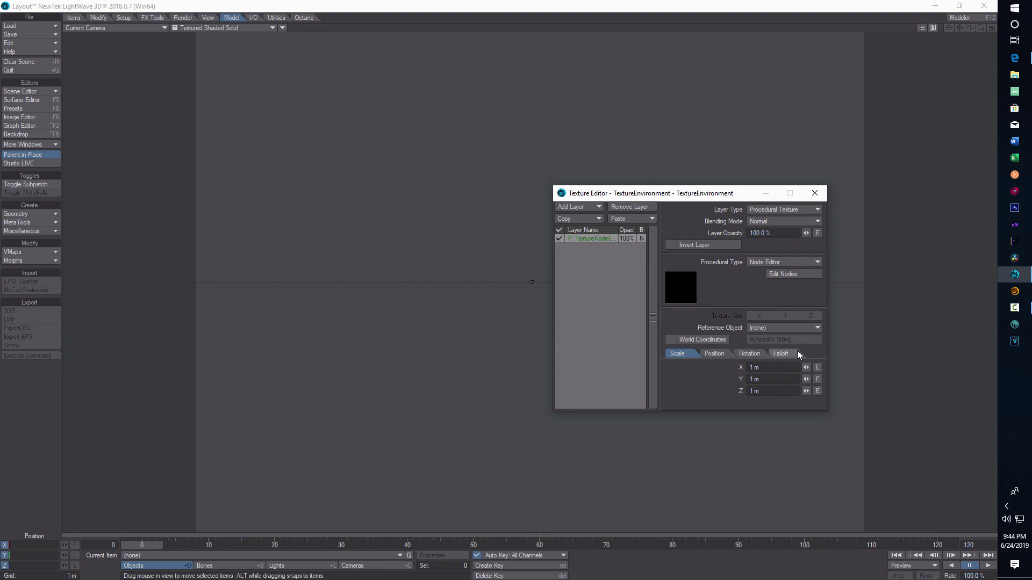
Add an Rman Collect Torch node to the texture's nodes, connect its Color output to the Texture's Value input and close the editors.
{"action": "left_click", "coordinate": [774, 274]}
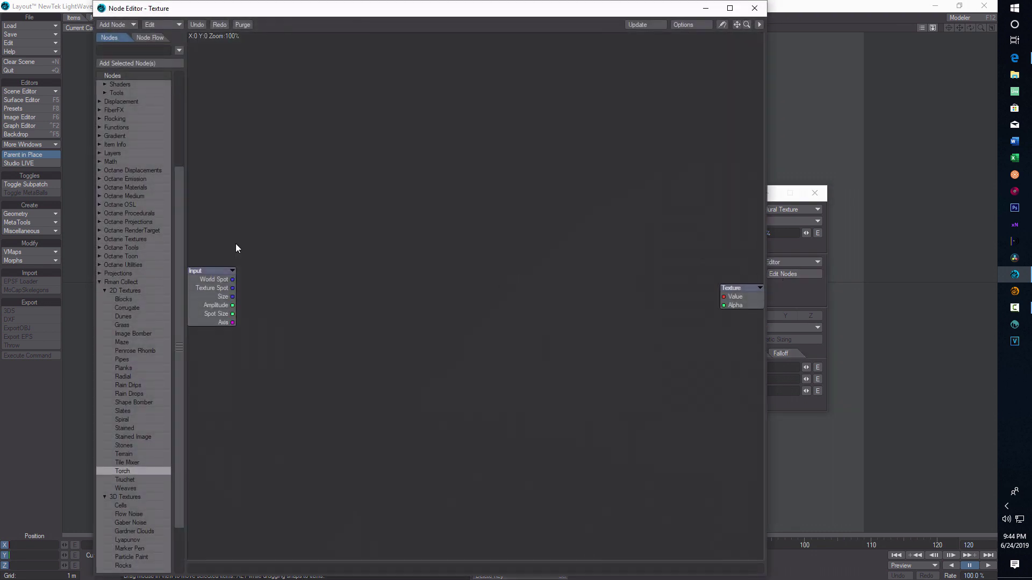
{"action": "double_click", "coordinate": [121, 470]}
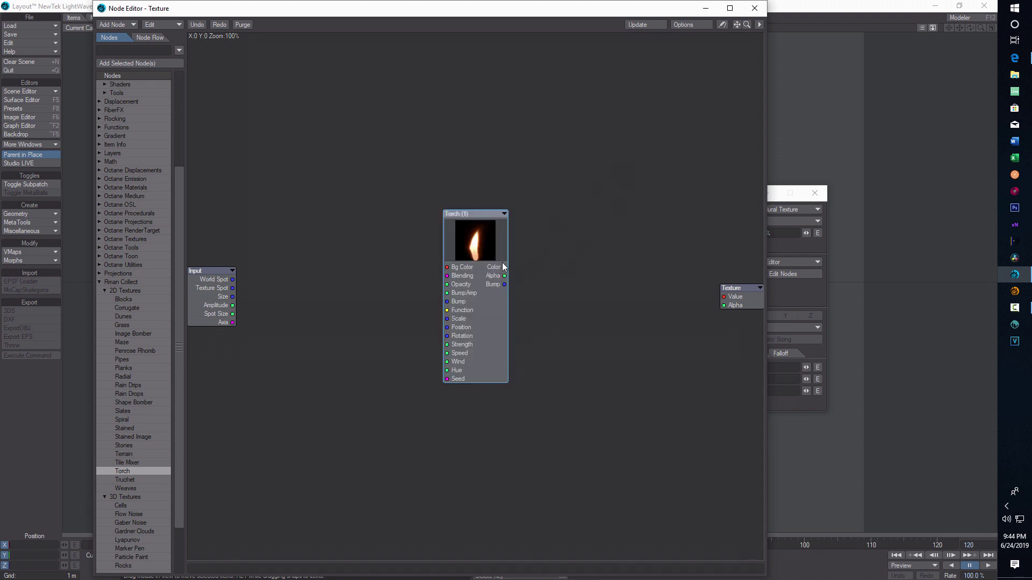
{"action": "left_click_drag", "start_coordinate": [504, 267], "coordinate": [724, 297]}
{"action": "left_click", "coordinate": [713, 9]}
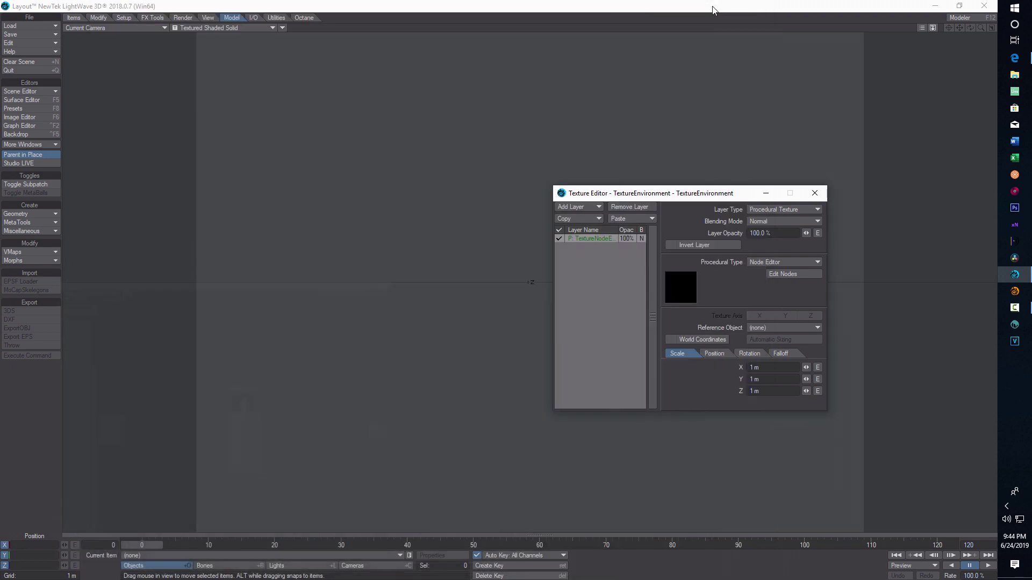
{"action": "left_click", "coordinate": [814, 193]}
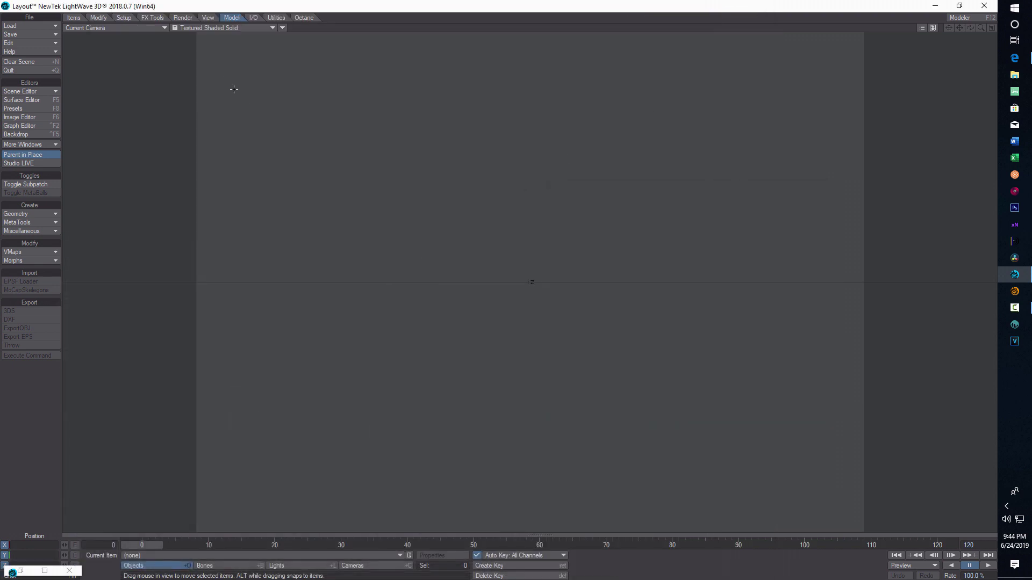
Set the viewport display to VPR and play the timeline briefly to preview the animated flame backdrop.
{"action": "left_click", "coordinate": [271, 29]}
{"action": "left_click", "coordinate": [249, 77]}
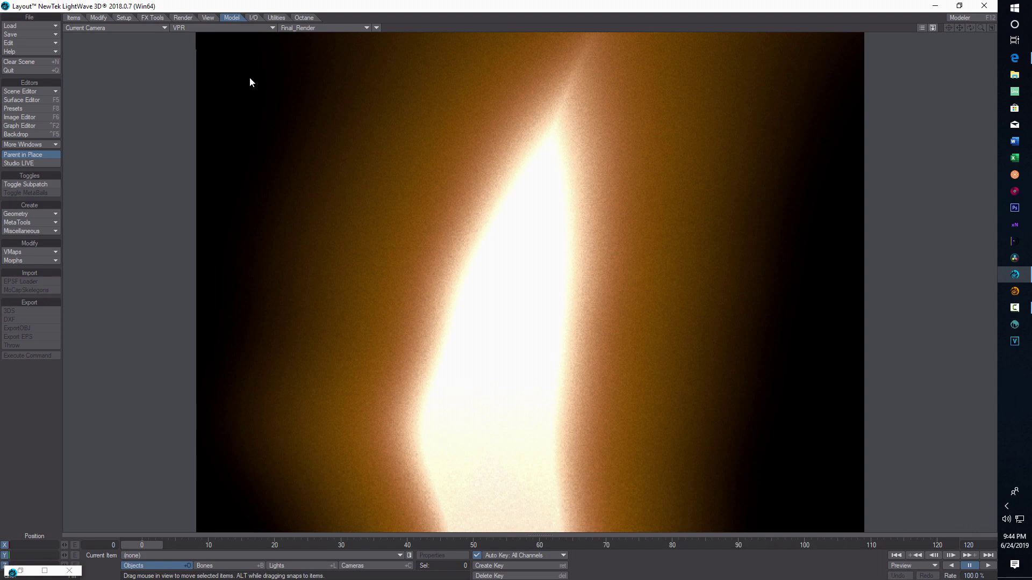
{"action": "left_click", "coordinate": [988, 567]}
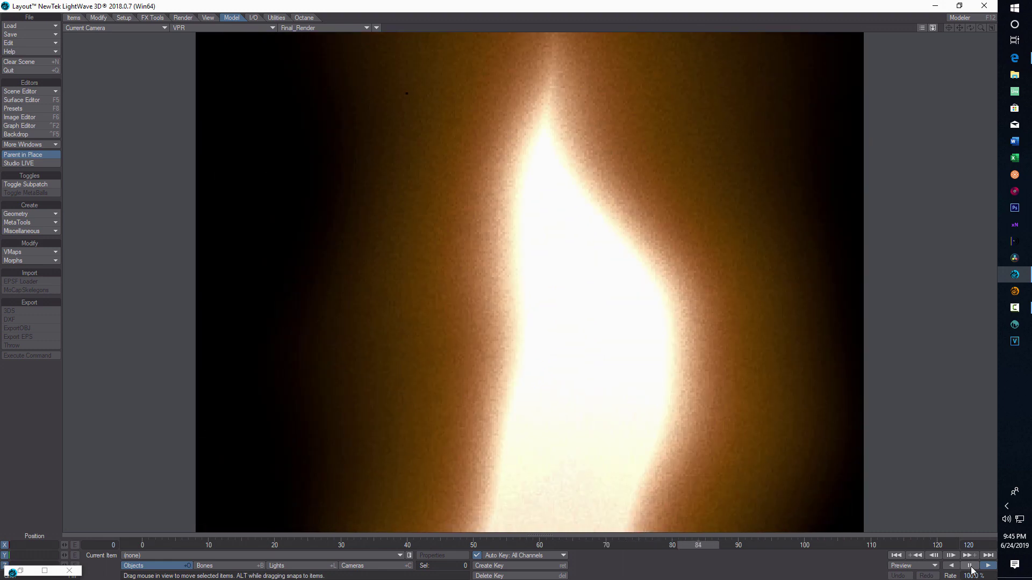
{"action": "left_click", "coordinate": [971, 567]}
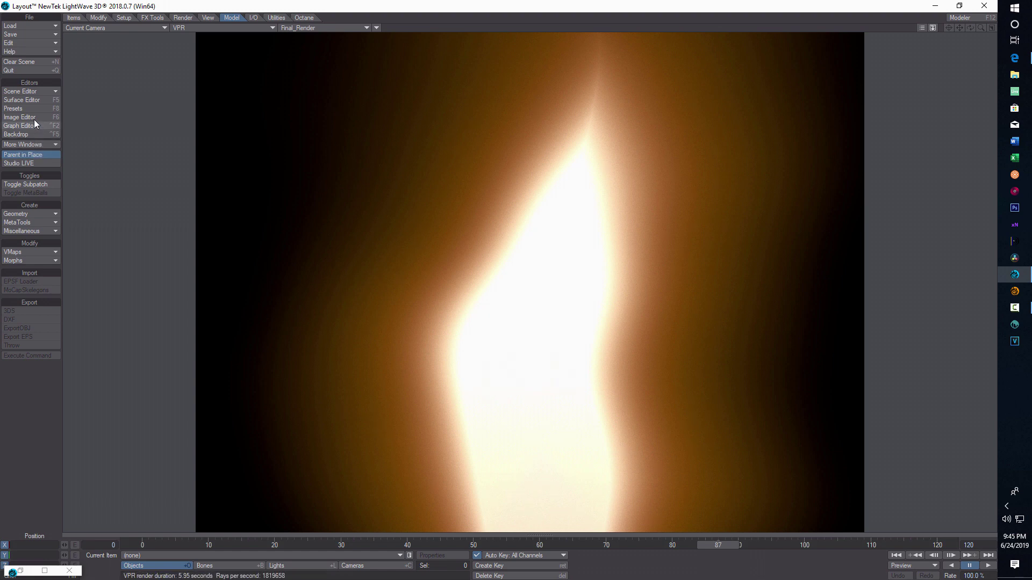
Reopen the backdrop's environment texture nodes and set the Torch node's type to Torch.
{"action": "left_click", "coordinate": [28, 133]}
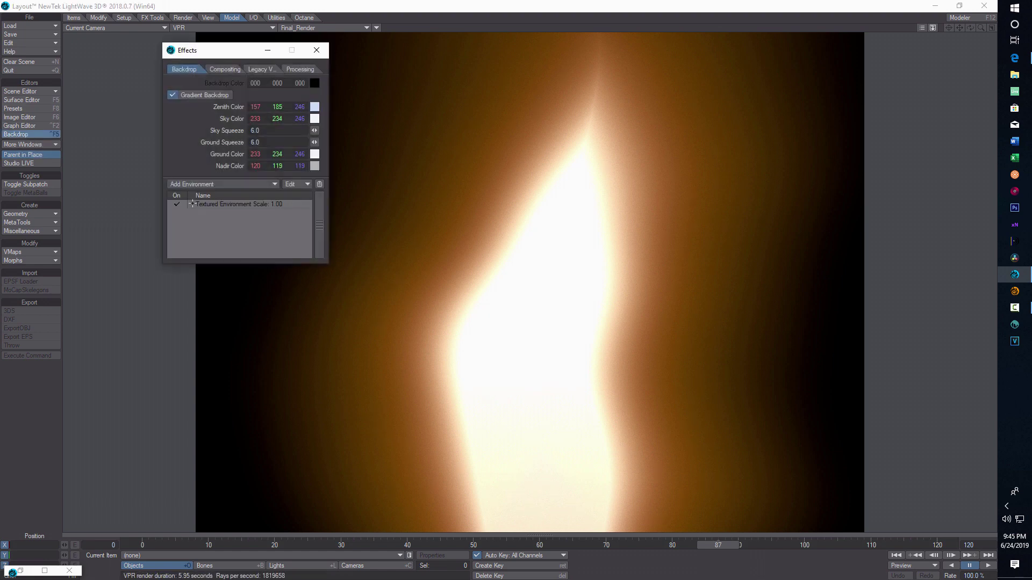
{"action": "left_click", "coordinate": [238, 203]}
{"action": "left_click", "coordinate": [276, 315]}
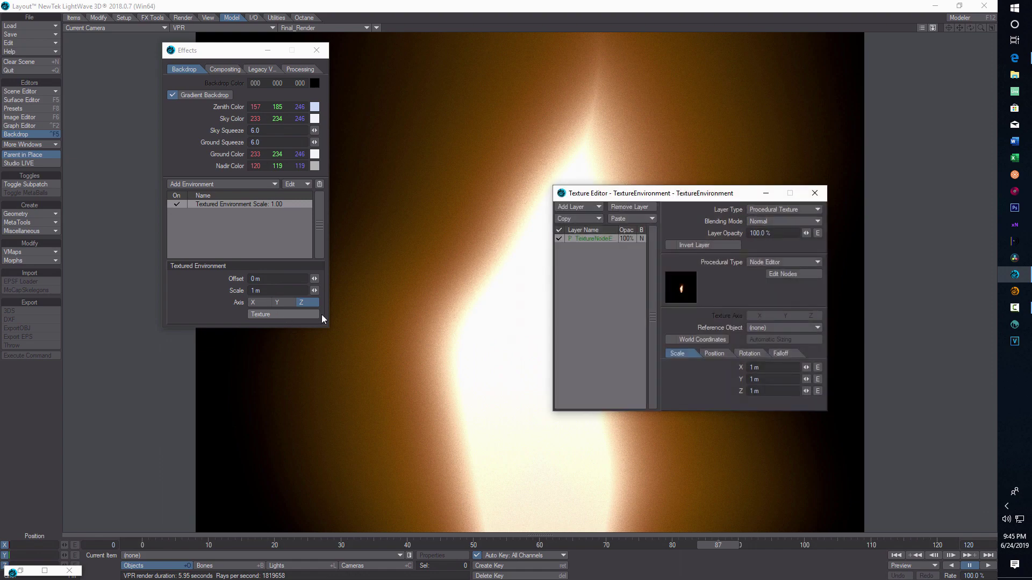
{"action": "left_click", "coordinate": [794, 275]}
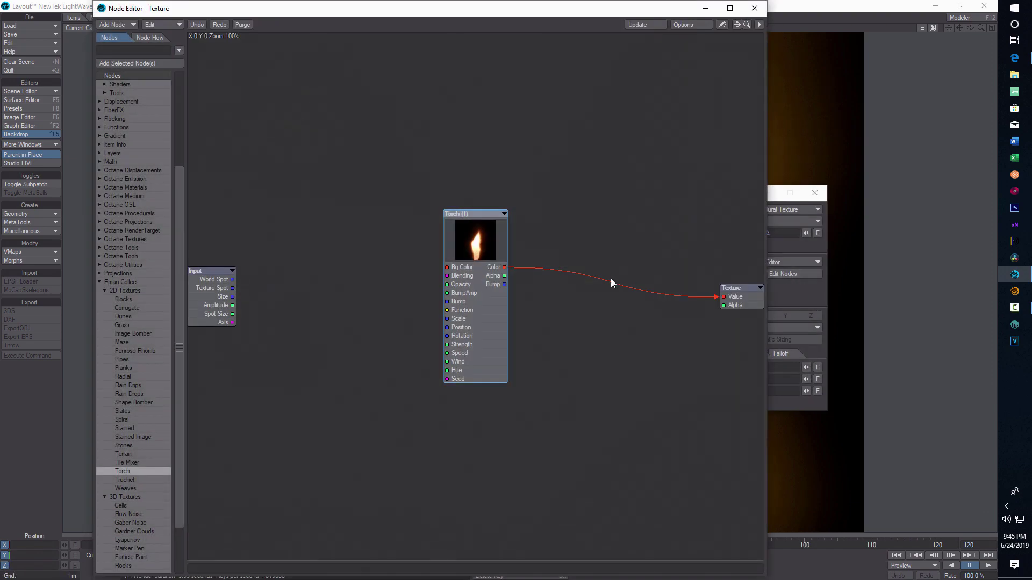
{"action": "double_click", "coordinate": [481, 242]}
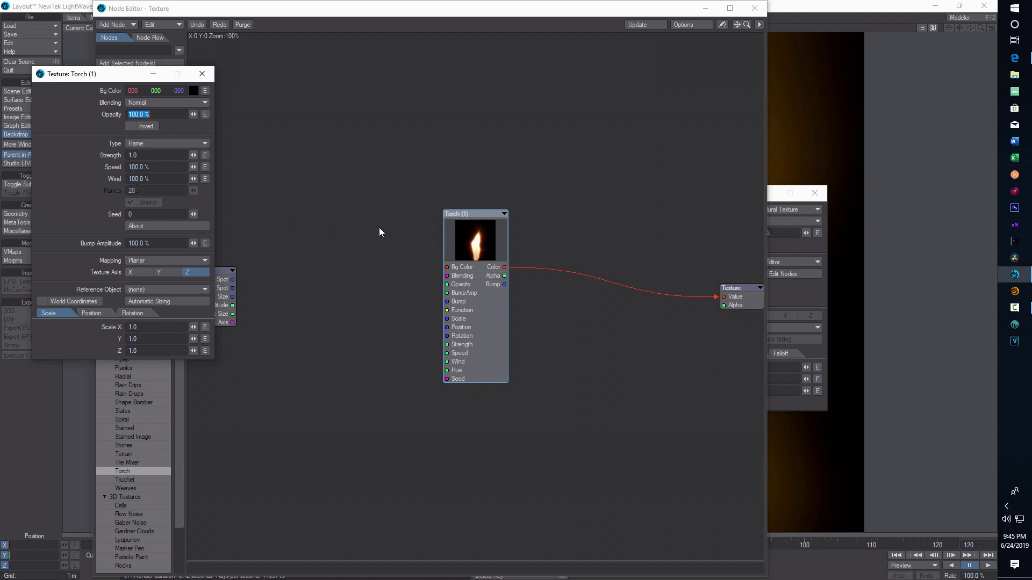
{"action": "left_click", "coordinate": [204, 143]}
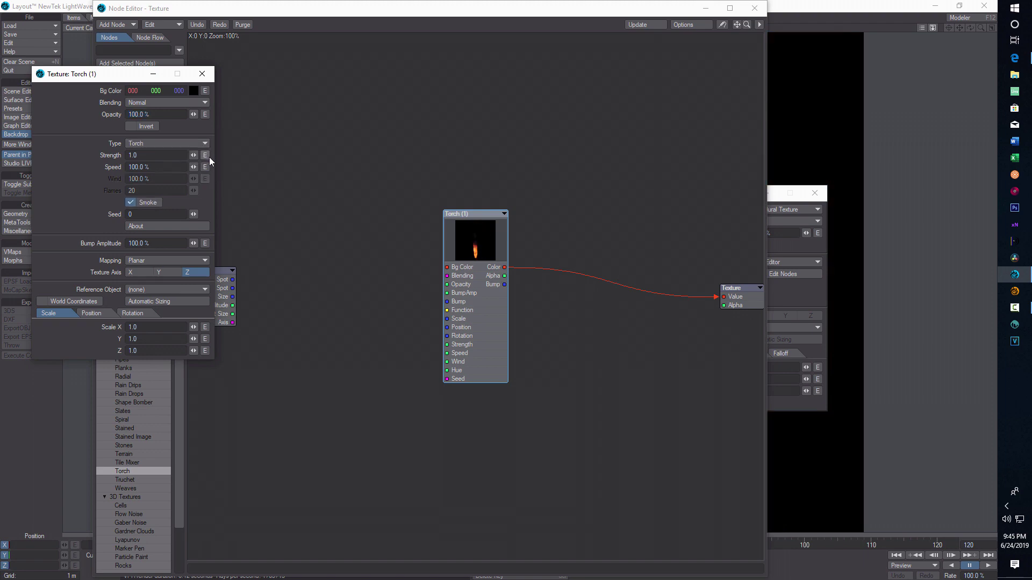
{"action": "left_click", "coordinate": [203, 153]}
Try the Campfire type on the Torch node, moving the node editor aside to reveal the viewport.
{"action": "left_click_drag", "start_coordinate": [587, 3], "coordinate": [667, 84]}
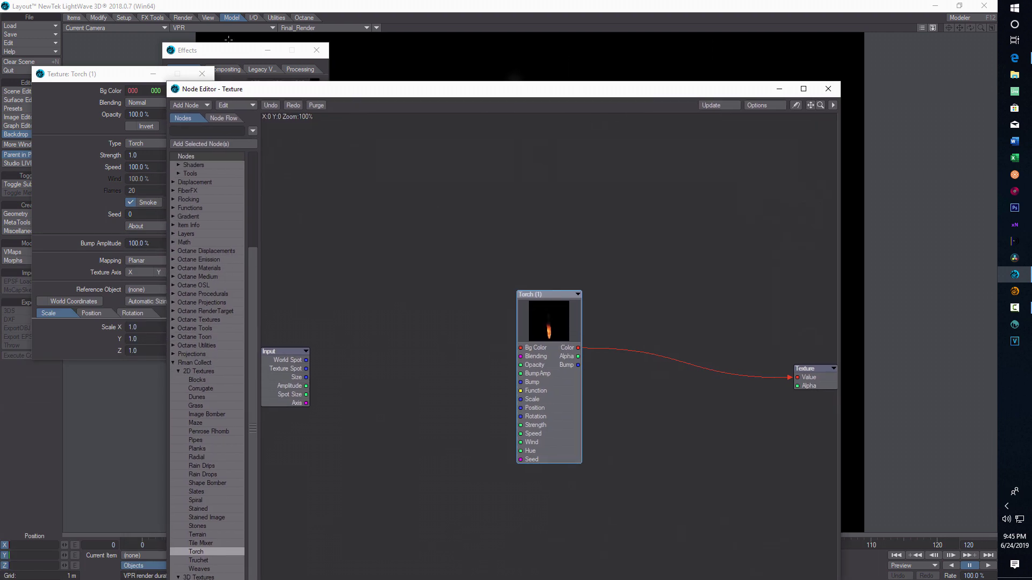
{"action": "left_click", "coordinate": [234, 57]}
{"action": "left_click", "coordinate": [78, 157]}
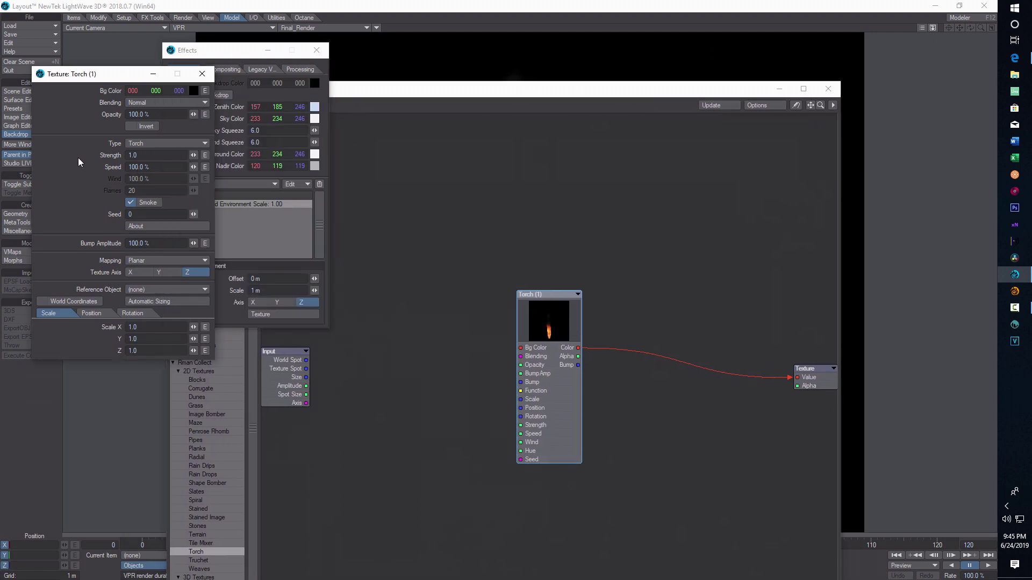
{"action": "left_click", "coordinate": [197, 142]}
{"action": "left_click", "coordinate": [197, 150]}
{"action": "left_click_drag", "start_coordinate": [590, 89], "coordinate": [799, 52]}
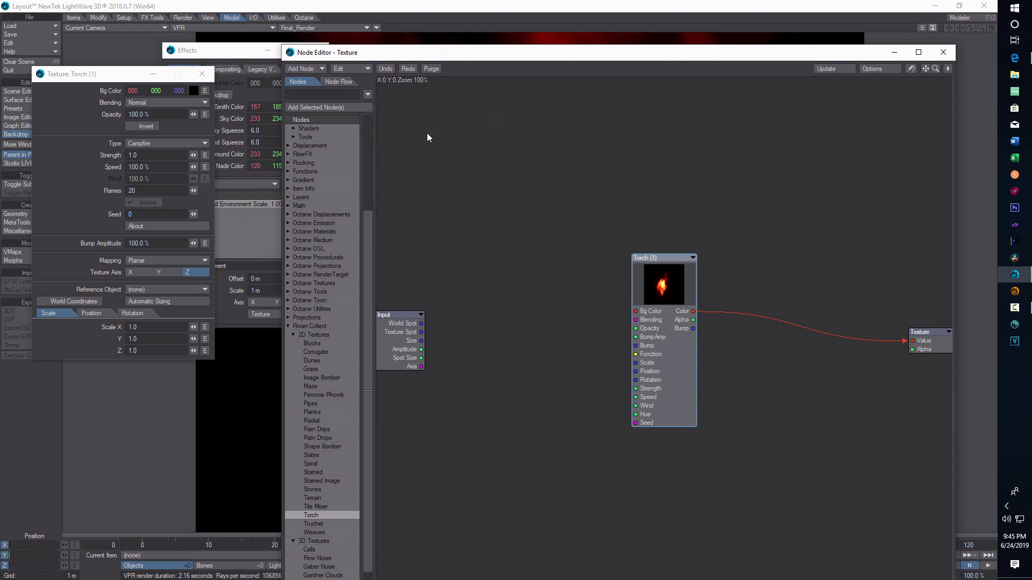
Set the Torch node's type to Fire and close the node, texture and backdrop windows.
{"action": "left_click", "coordinate": [198, 145]}
{"action": "left_click", "coordinate": [195, 154]}
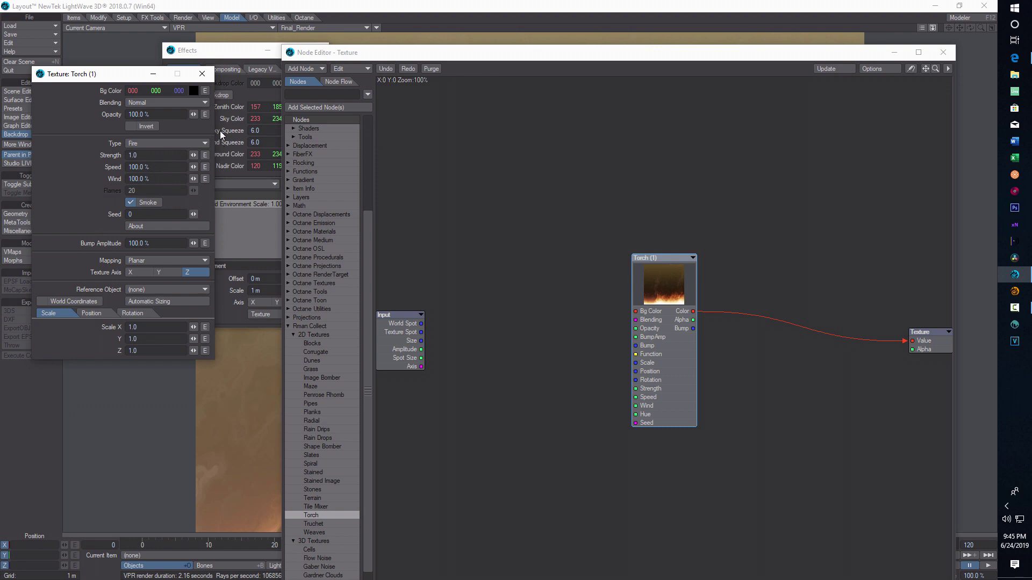
{"action": "left_click", "coordinate": [204, 75]}
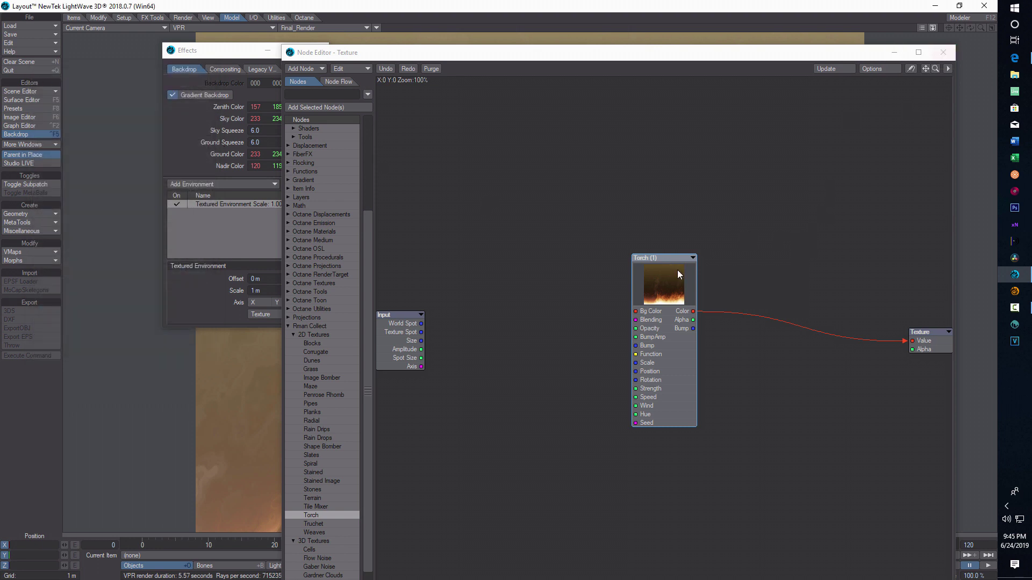
{"action": "left_click", "coordinate": [941, 55]}
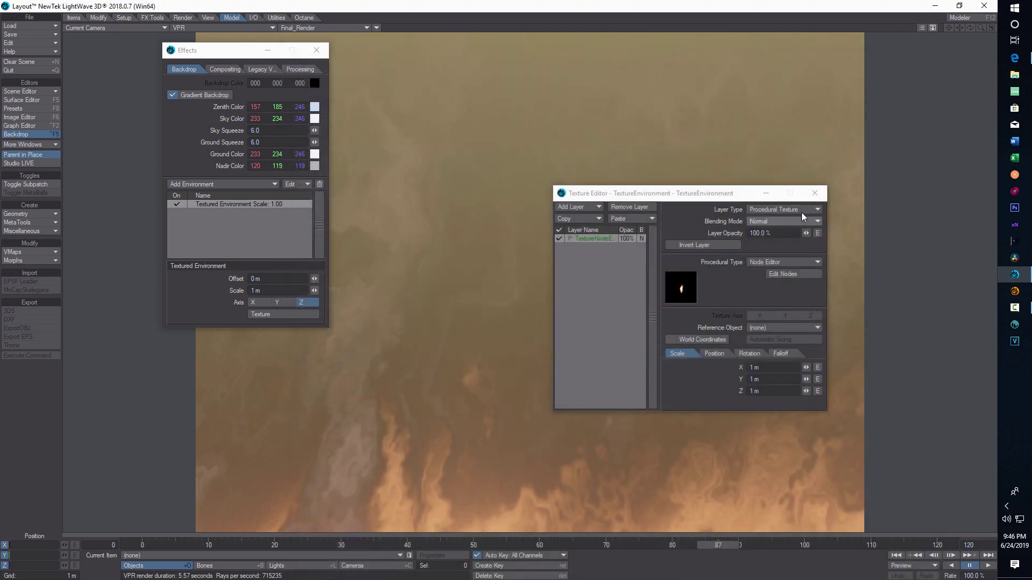
{"action": "left_click", "coordinate": [826, 189]}
{"action": "left_click", "coordinate": [317, 50]}
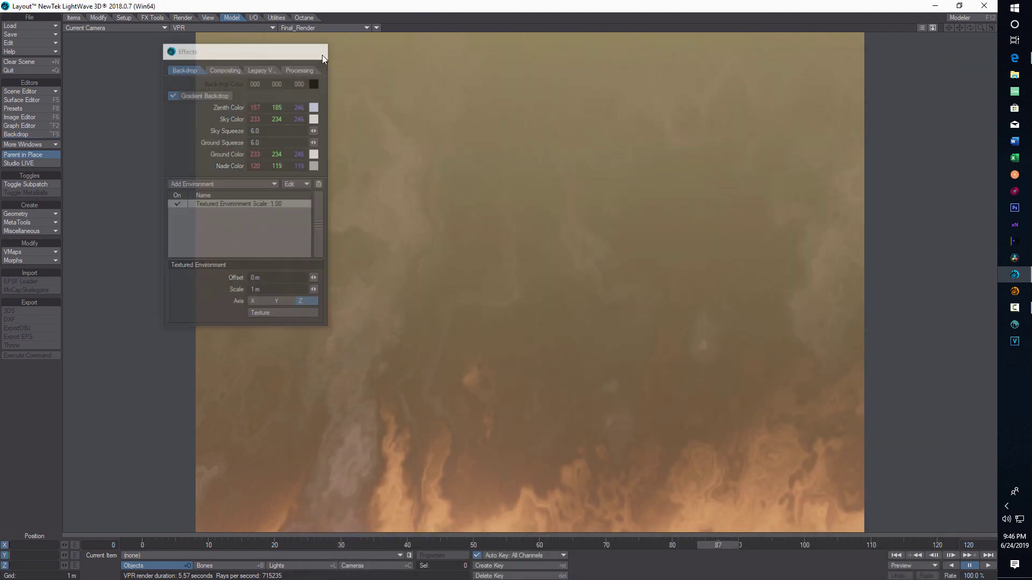
Clear the scene and set the viewport layout to Single in the display preferences.
{"action": "left_click", "coordinate": [21, 63]}
{"action": "left_click", "coordinate": [391, 334]}
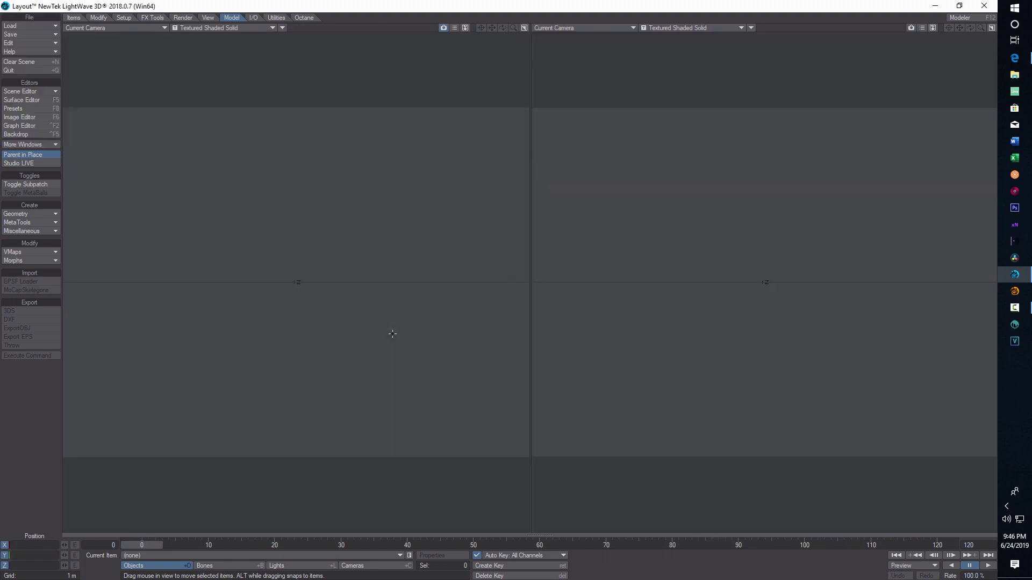
{"action": "key", "text": "d"}
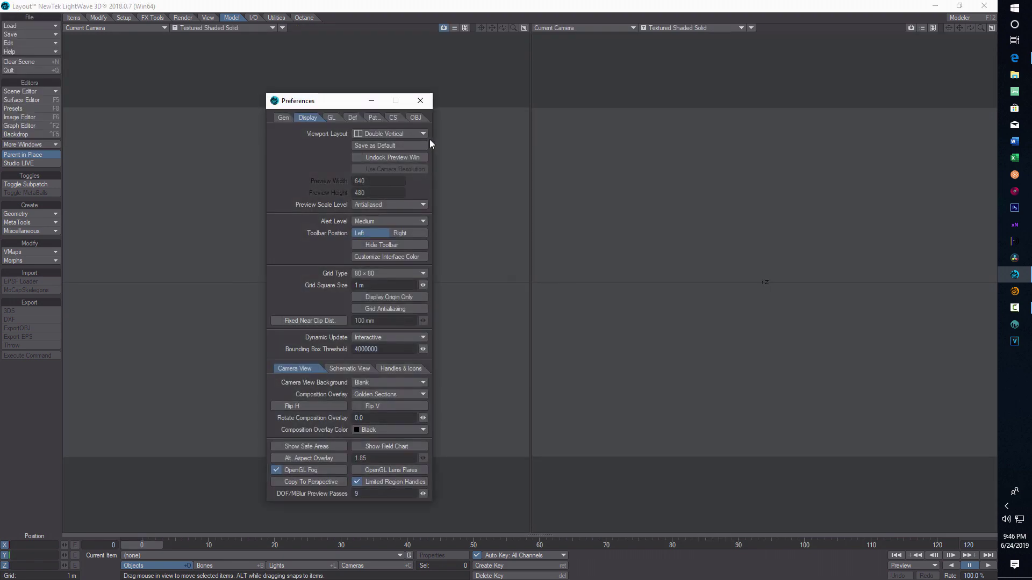
{"action": "left_click", "coordinate": [425, 136]}
{"action": "left_click", "coordinate": [424, 128]}
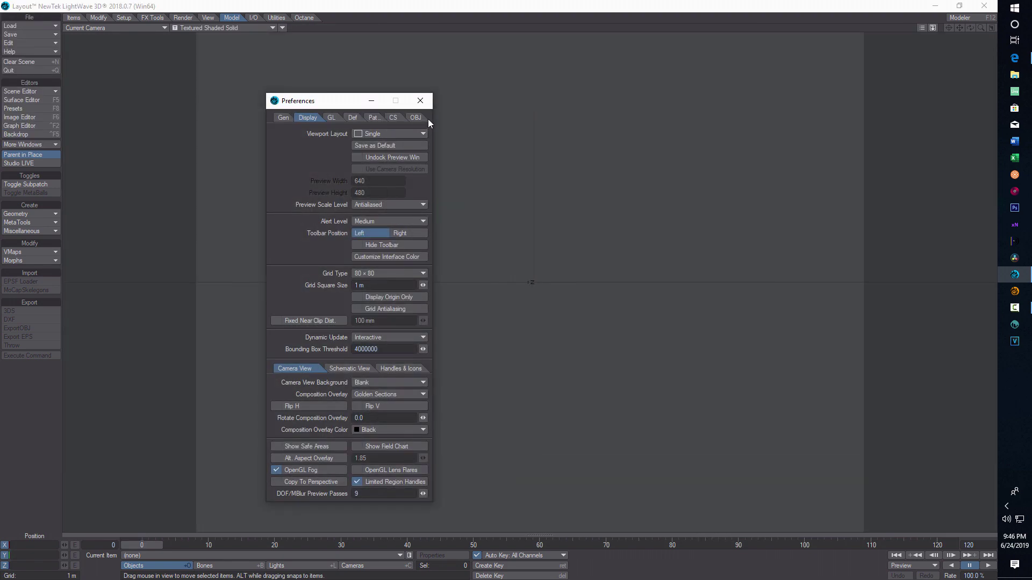
{"action": "left_click", "coordinate": [420, 101]}
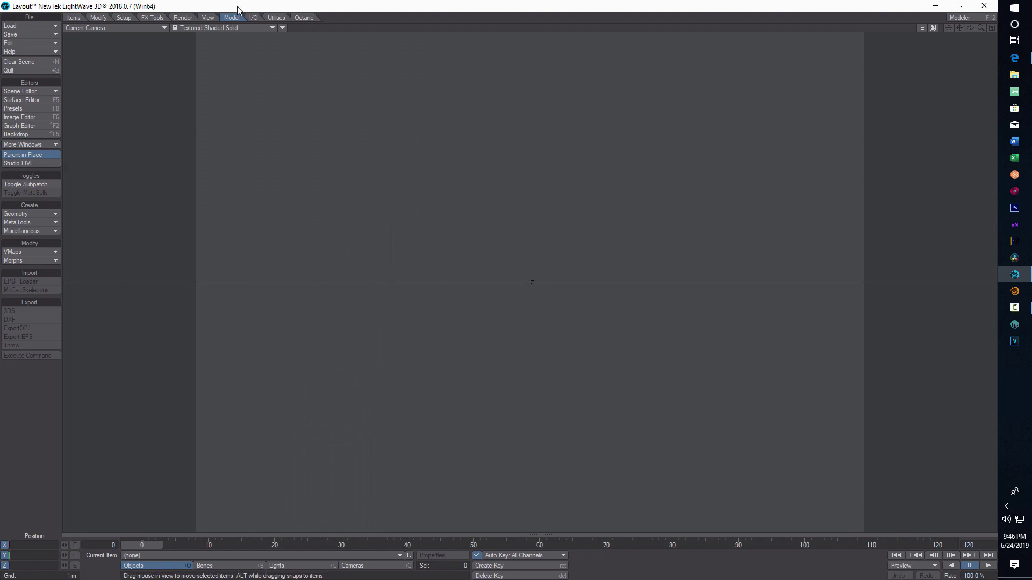
Create a new cube object in the empty scene and show it in the Perspective view.
{"action": "left_click", "coordinate": [38, 215]}
{"action": "left_click", "coordinate": [37, 217]}
{"action": "left_click", "coordinate": [364, 349]}
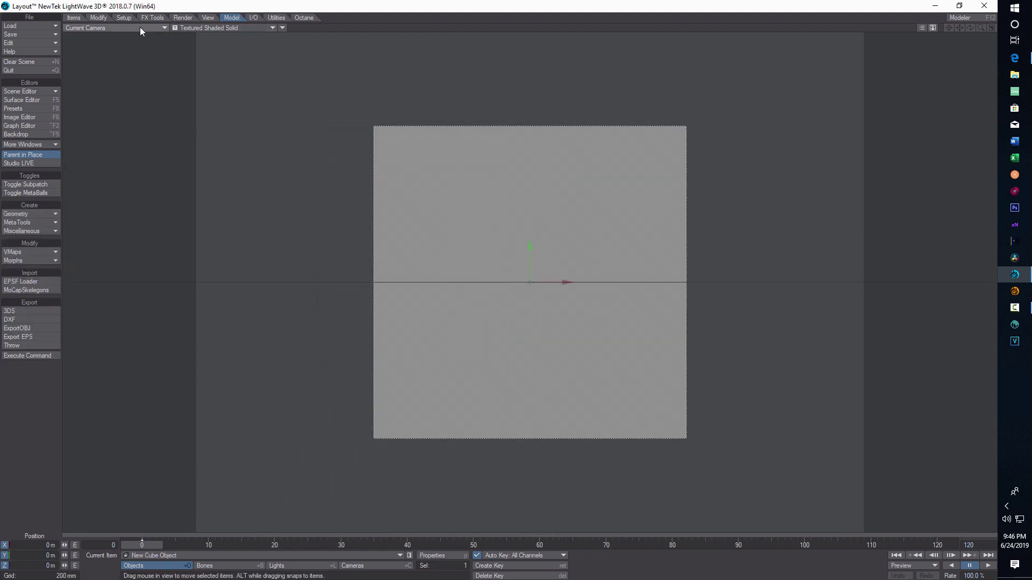
{"action": "left_click", "coordinate": [156, 28]}
{"action": "left_click", "coordinate": [157, 73]}
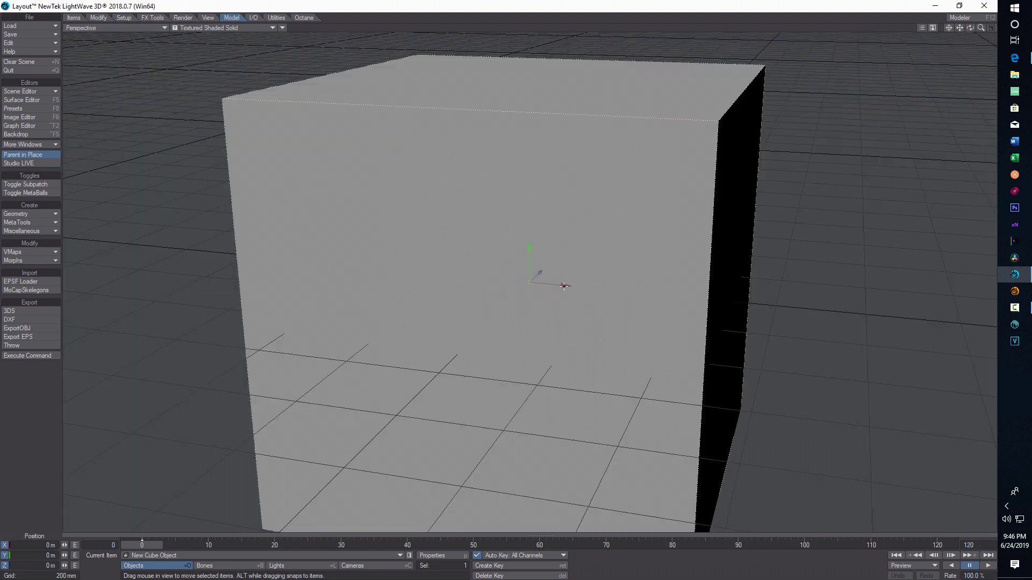
Stretch the cube into a thin upright panel of about 1.79 in X, 1.19 in Y and 0.06 in Z.
{"action": "key", "text": "y"}
{"action": "key", "text": "h"}
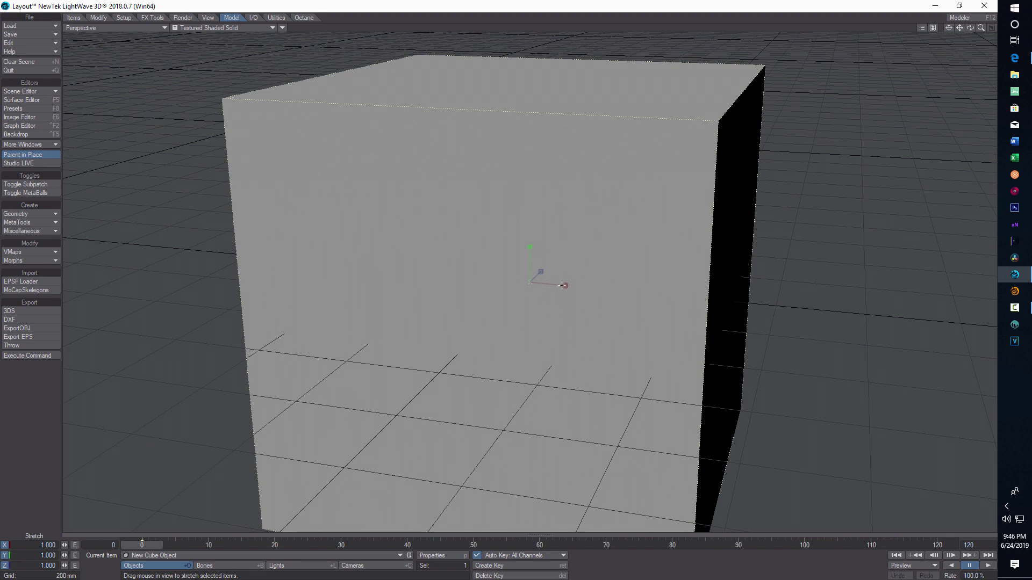
{"action": "left_click_drag", "start_coordinate": [563, 286], "coordinate": [645, 285]}
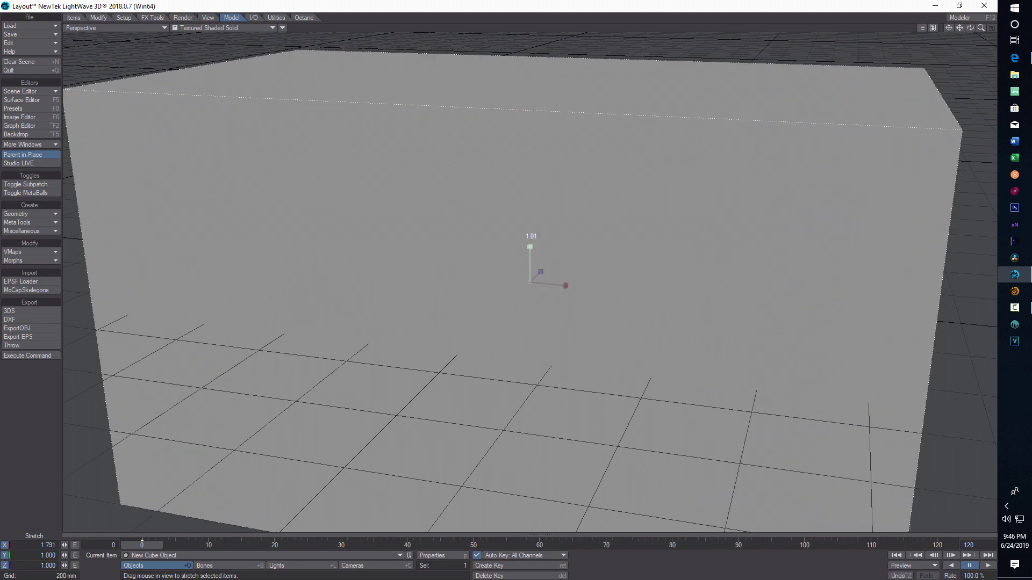
{"action": "mouse_move", "coordinate": [530, 247]}
{"action": "left_mouse_down"}
{"action": "mouse_move", "coordinate": [530, 263]}
{"action": "mouse_move", "coordinate": [530, 237]}
{"action": "left_mouse_up"}
{"action": "left_click_drag", "start_coordinate": [541, 272], "coordinate": [513, 300]}
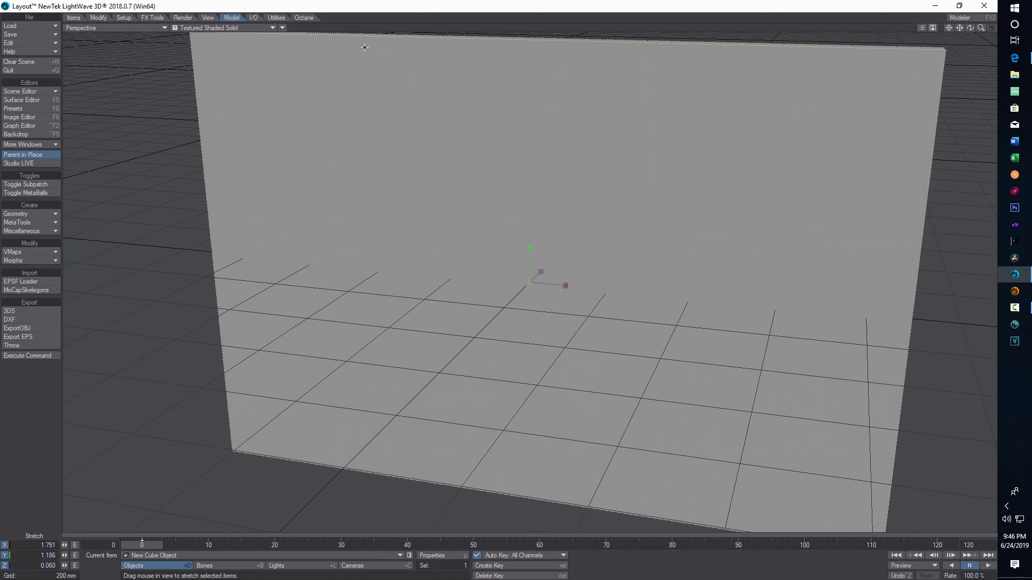
Return the viewport to the camera view and stretch the panel's Y to about 1.89.
{"action": "left_click", "coordinate": [161, 28]}
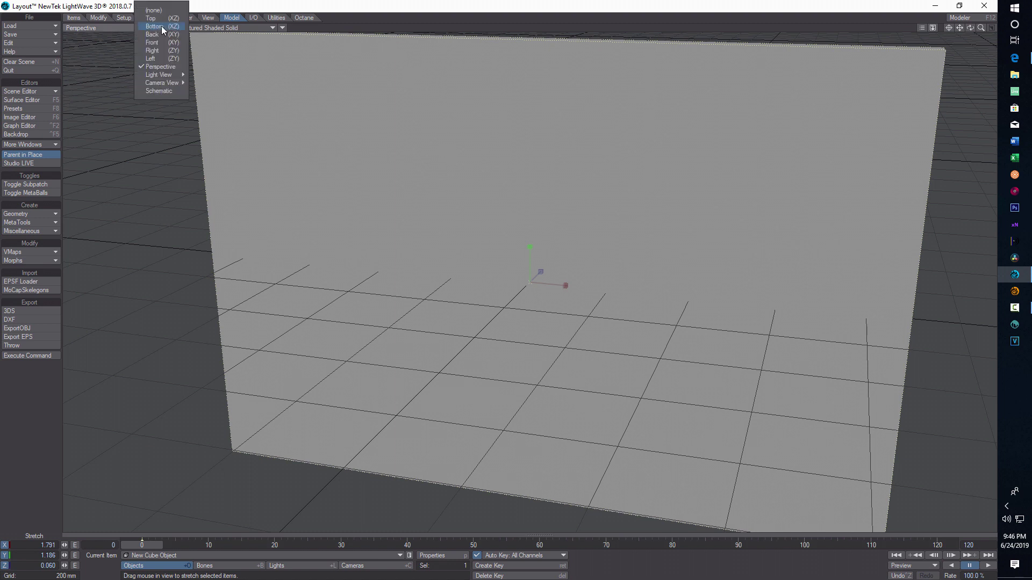
{"action": "left_click", "coordinate": [162, 83]}
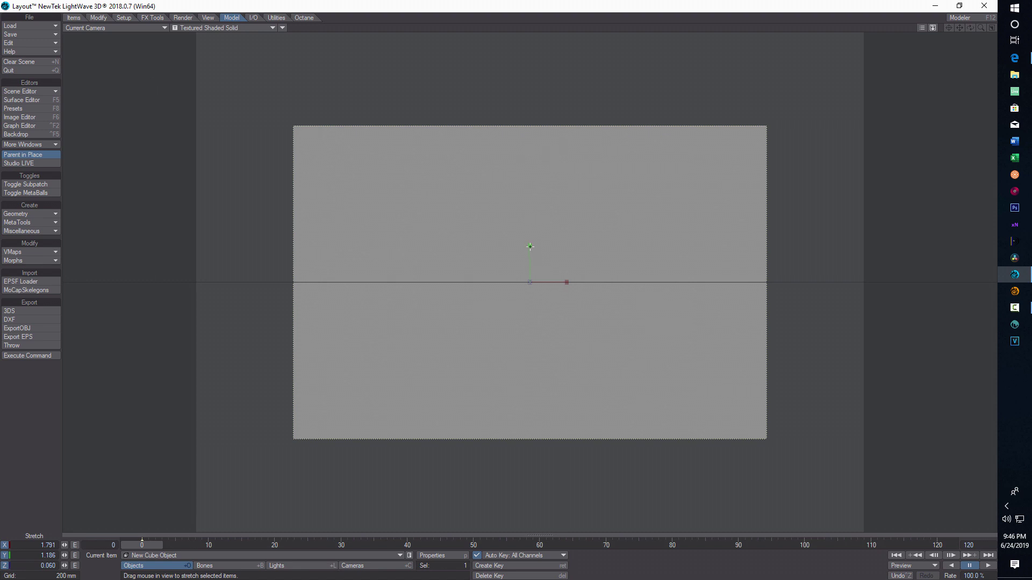
{"action": "left_click_drag", "start_coordinate": [529, 246], "coordinate": [532, 227]}
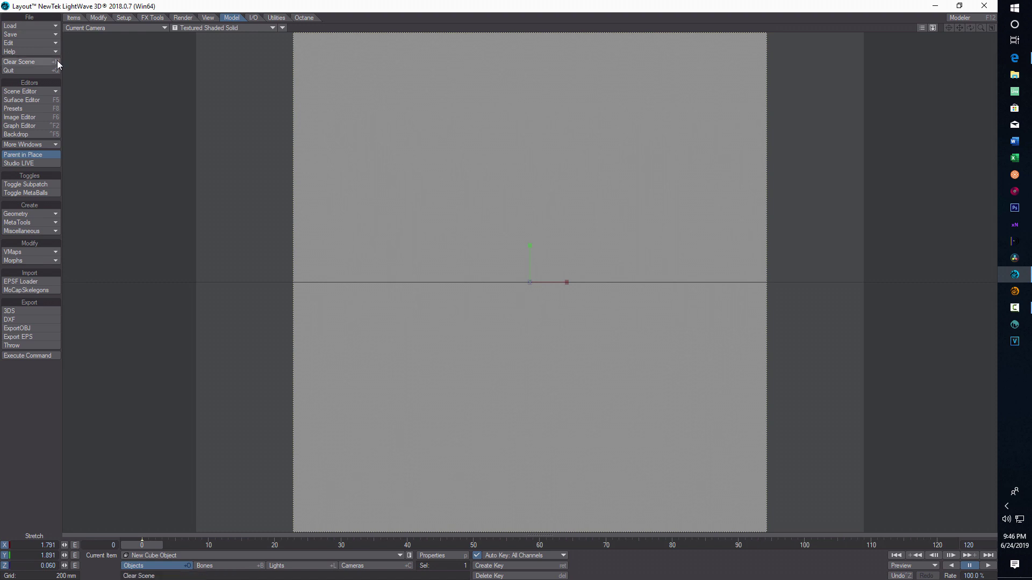
Add an Rman Collect Torch node to the Cube surface's node graph and connect its Color to the Principled BSDF Color.
{"action": "left_click", "coordinate": [26, 100]}
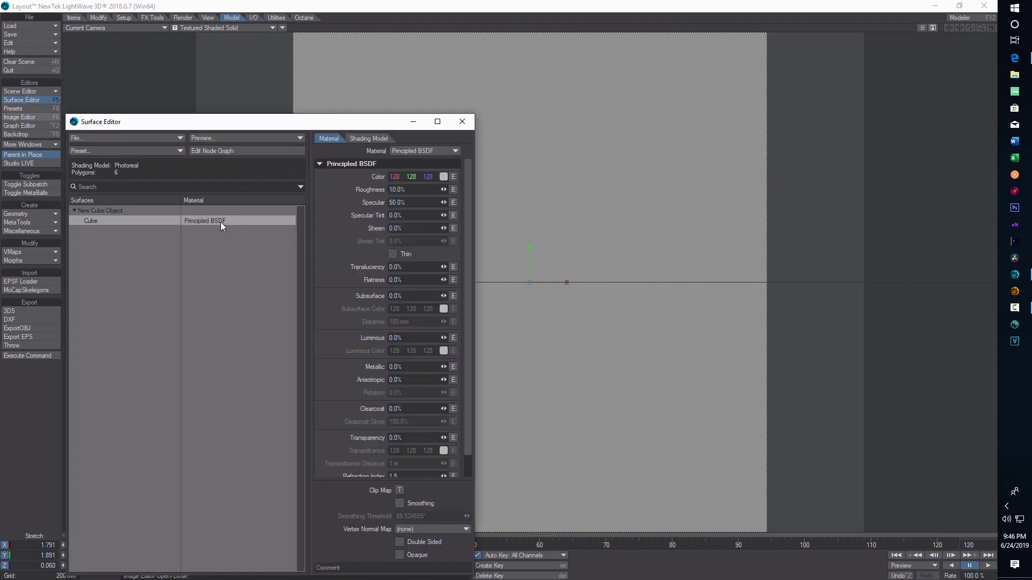
{"action": "left_click", "coordinate": [221, 150]}
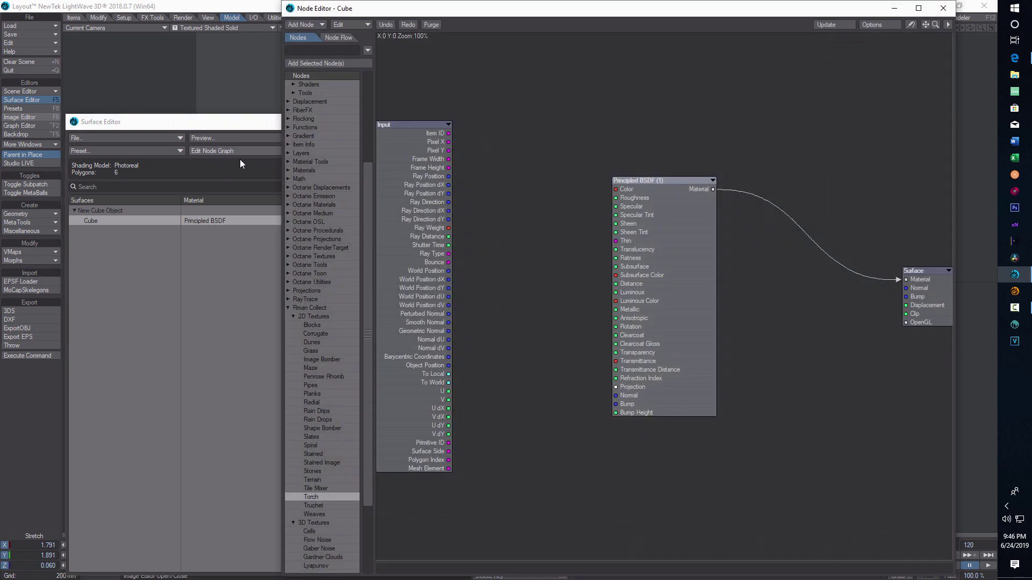
{"action": "left_click_drag", "start_coordinate": [717, 259], "coordinate": [749, 259]}
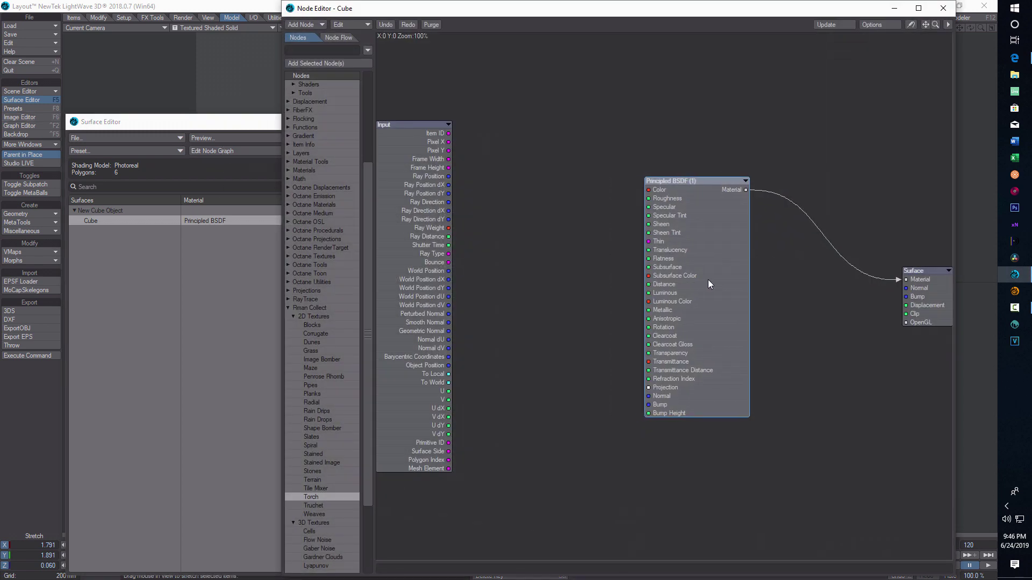
{"action": "double_click", "coordinate": [310, 497]}
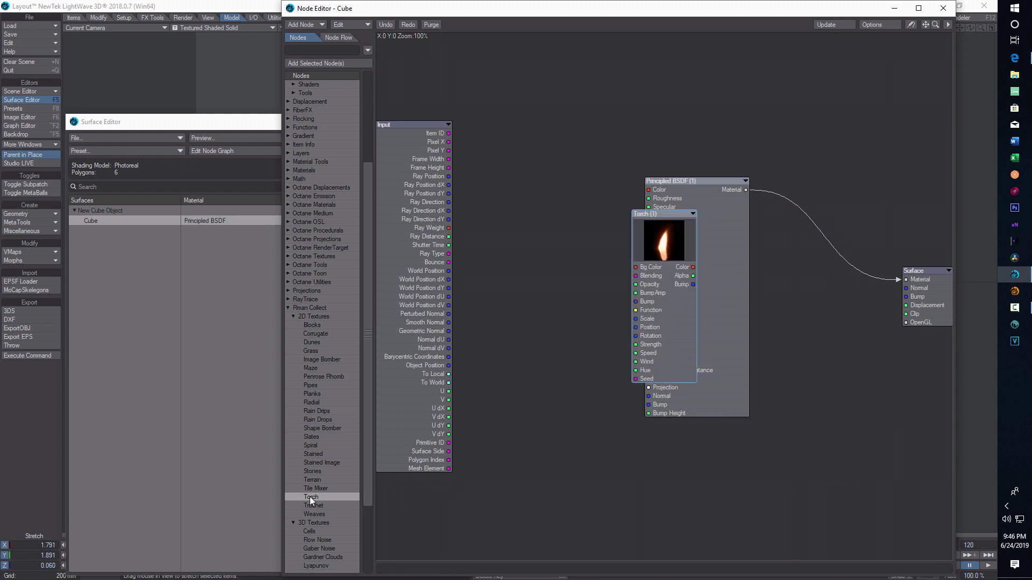
{"action": "left_click_drag", "start_coordinate": [682, 237], "coordinate": [648, 190]}
Minimize the node and surface editors and set the viewport's render mode to VPR.
{"action": "left_click", "coordinate": [895, 8]}
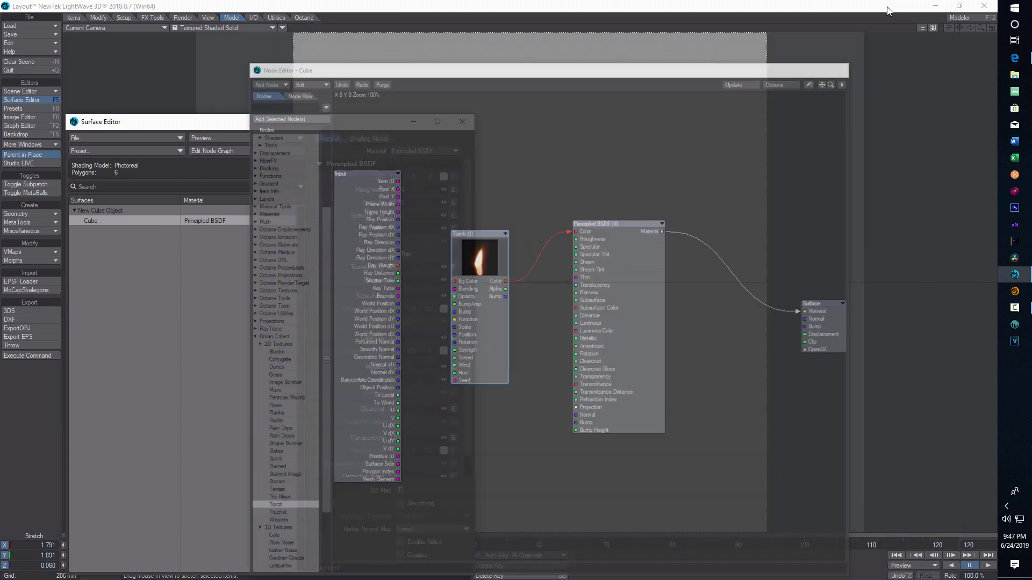
{"action": "left_click", "coordinate": [417, 125]}
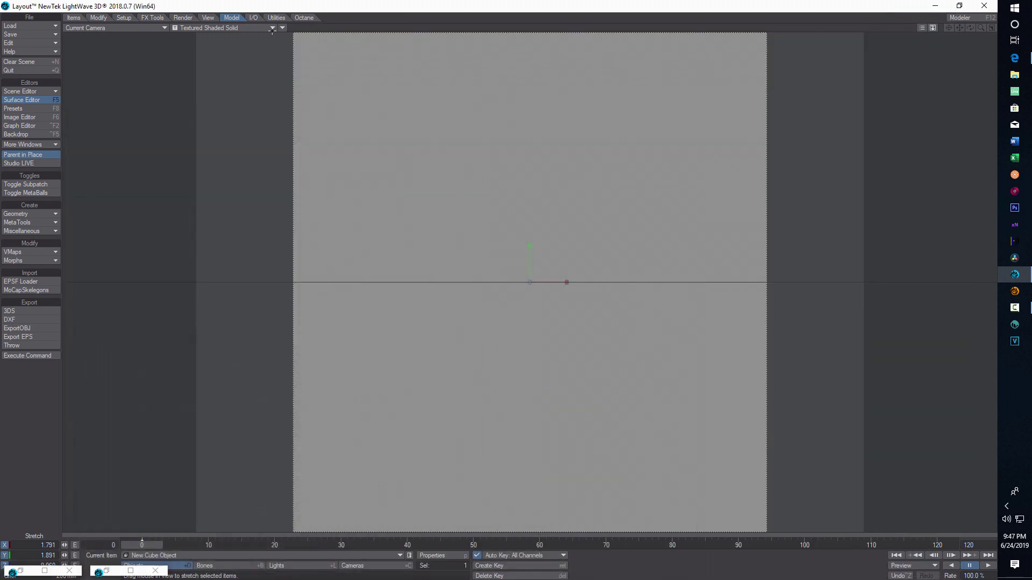
{"action": "left_click", "coordinate": [273, 28]}
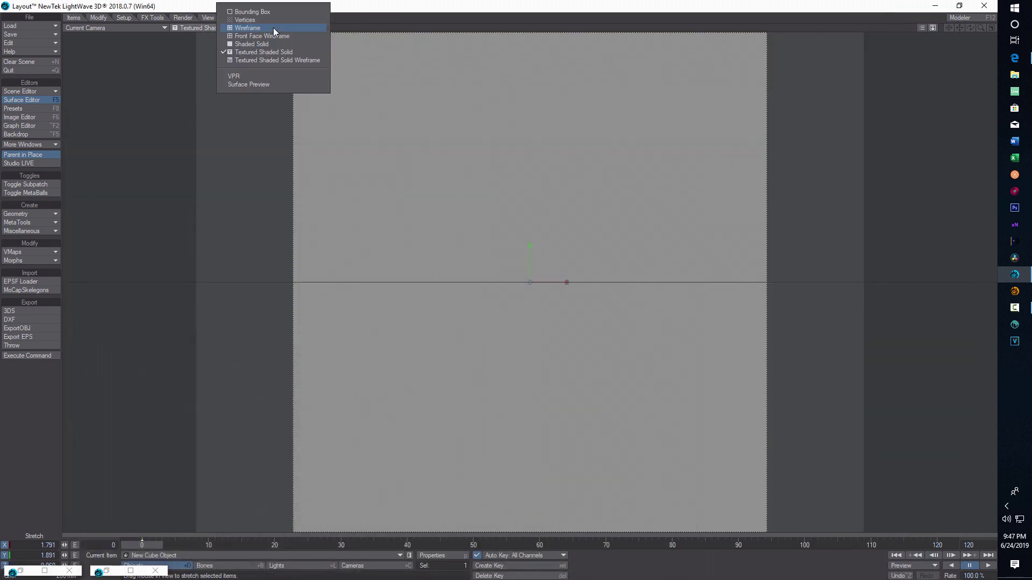
{"action": "left_click", "coordinate": [235, 81]}
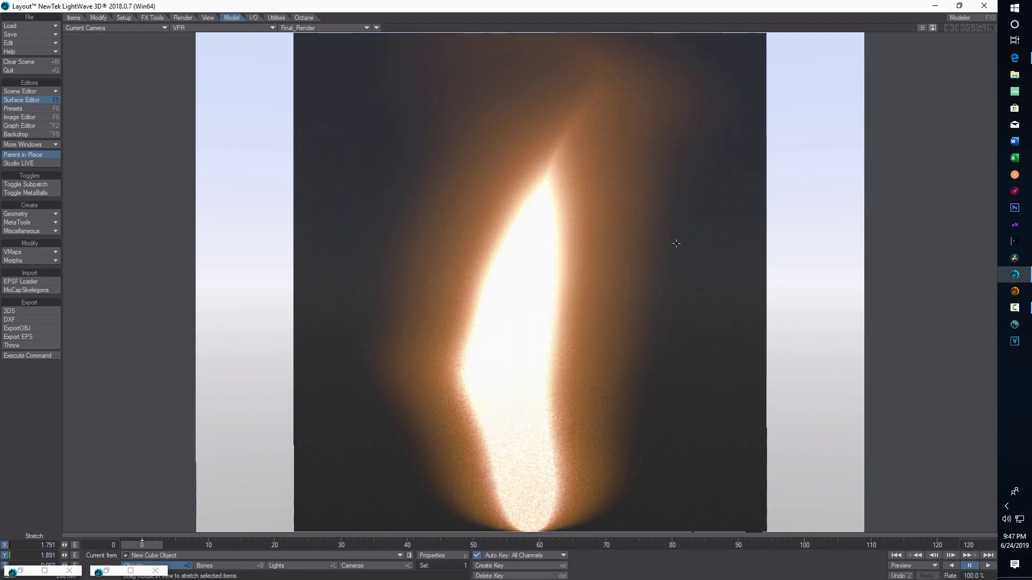
Close the minimized editor windows and move the camera back to about -4.39 m in Z.
{"action": "key", "text": "h"}
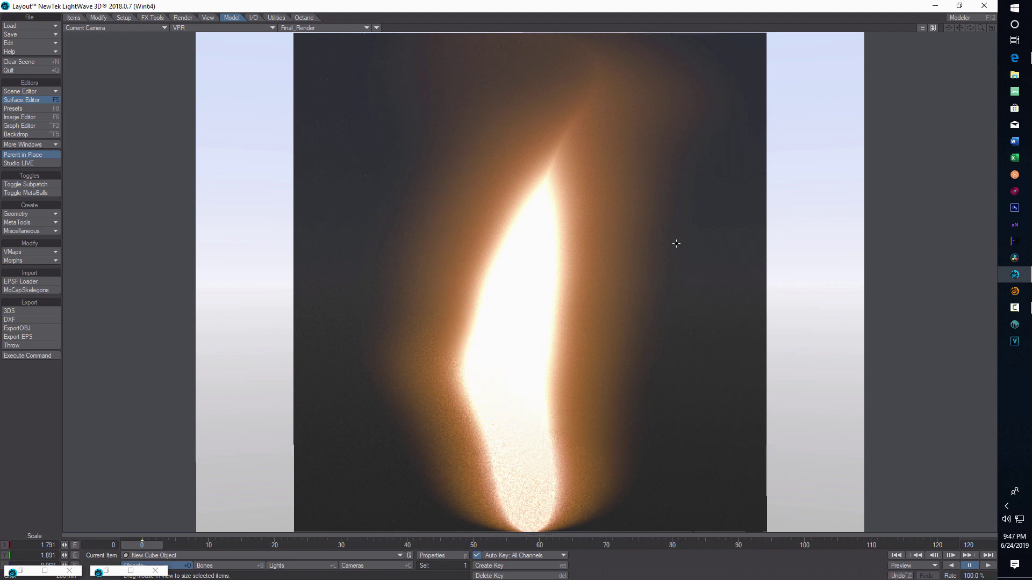
{"action": "left_click", "coordinate": [360, 566]}
{"action": "left_click", "coordinate": [69, 571]}
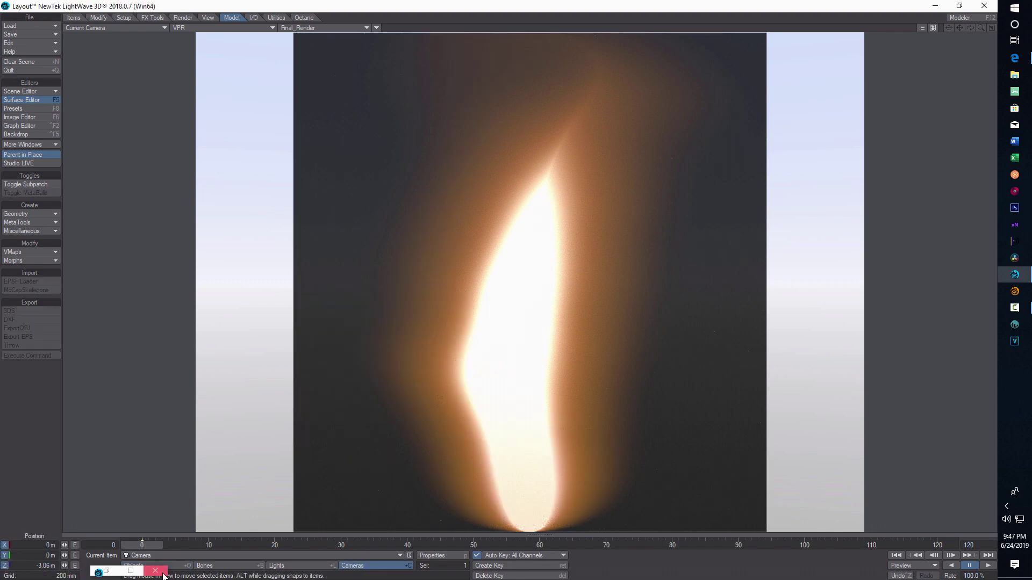
{"action": "left_click", "coordinate": [154, 570]}
{"action": "left_click_drag", "start_coordinate": [65, 565], "coordinate": [51, 566]}
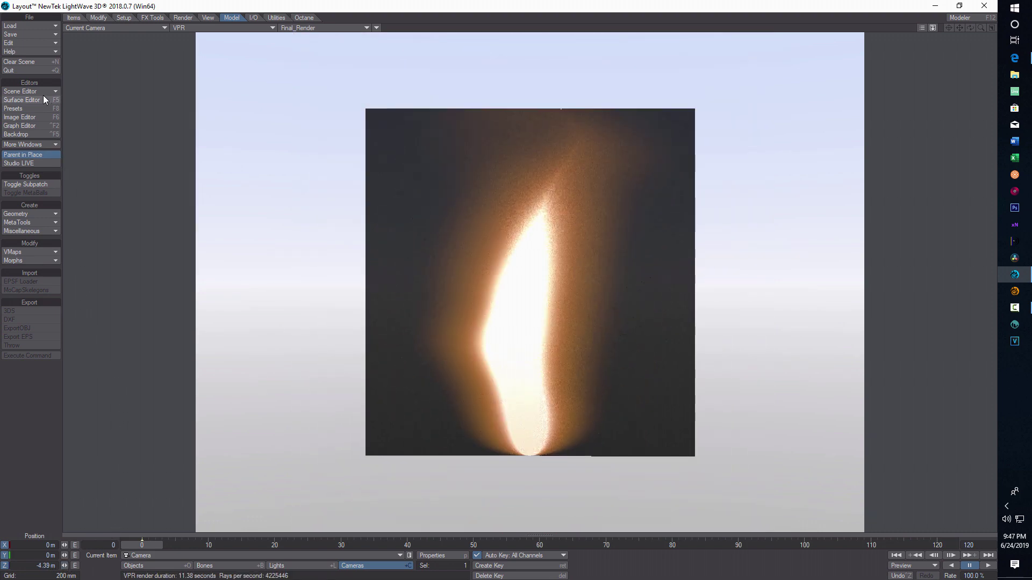
Turn off the Gradient Backdrop, close the Effects window and play the flame animation.
{"action": "left_click", "coordinate": [40, 135]}
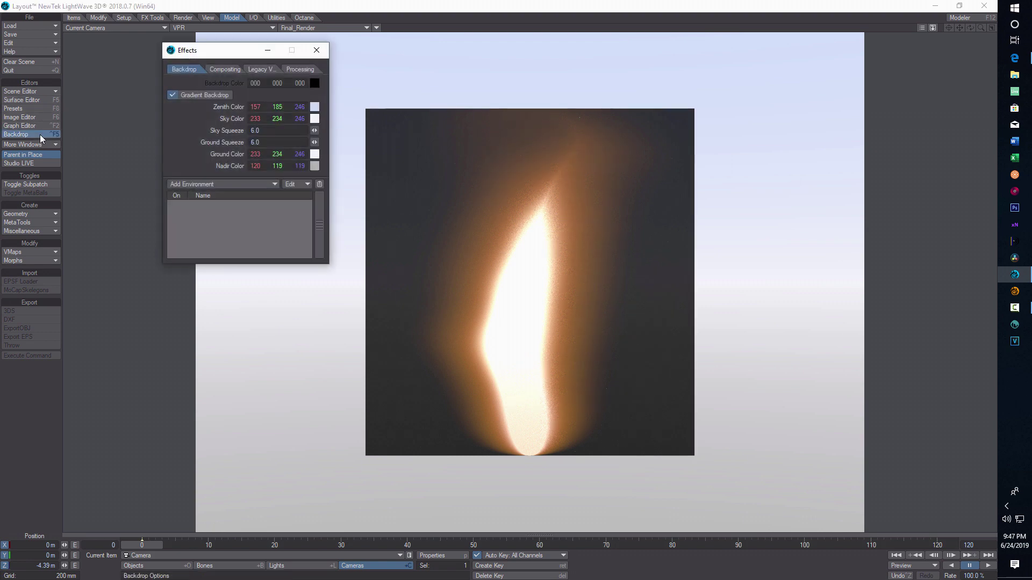
{"action": "left_click", "coordinate": [175, 95]}
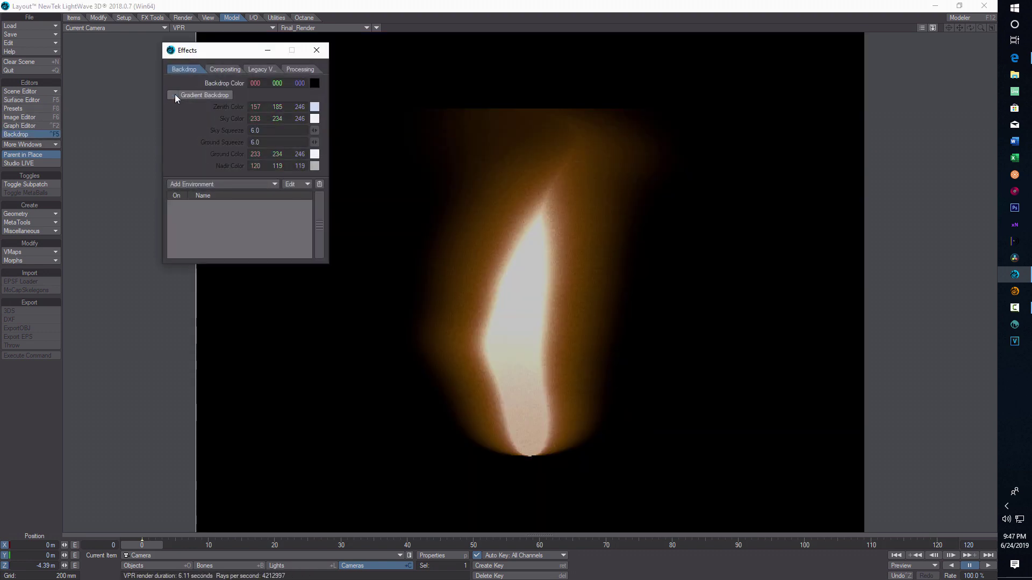
{"action": "left_click", "coordinate": [325, 49]}
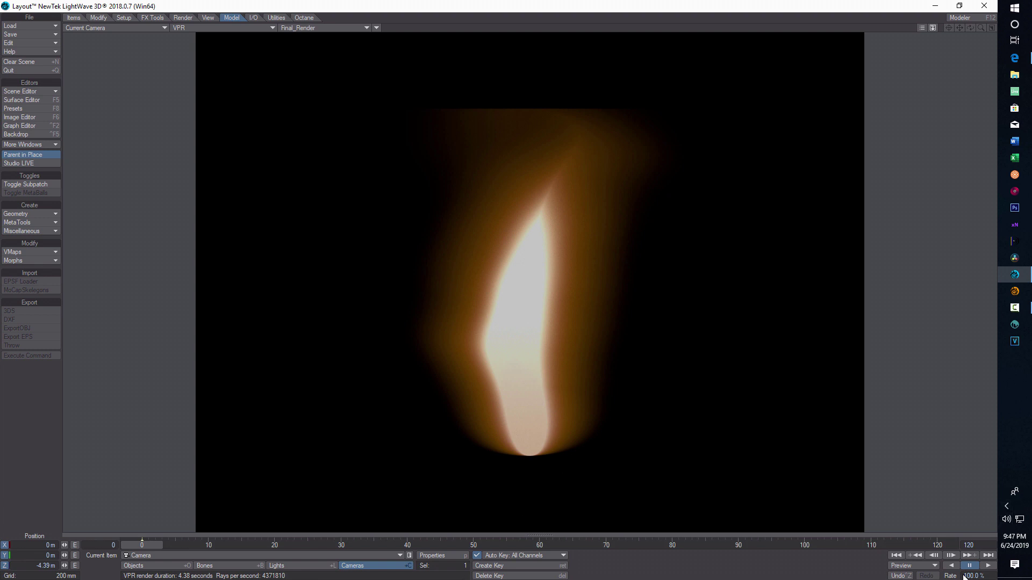
{"action": "left_click", "coordinate": [989, 567]}
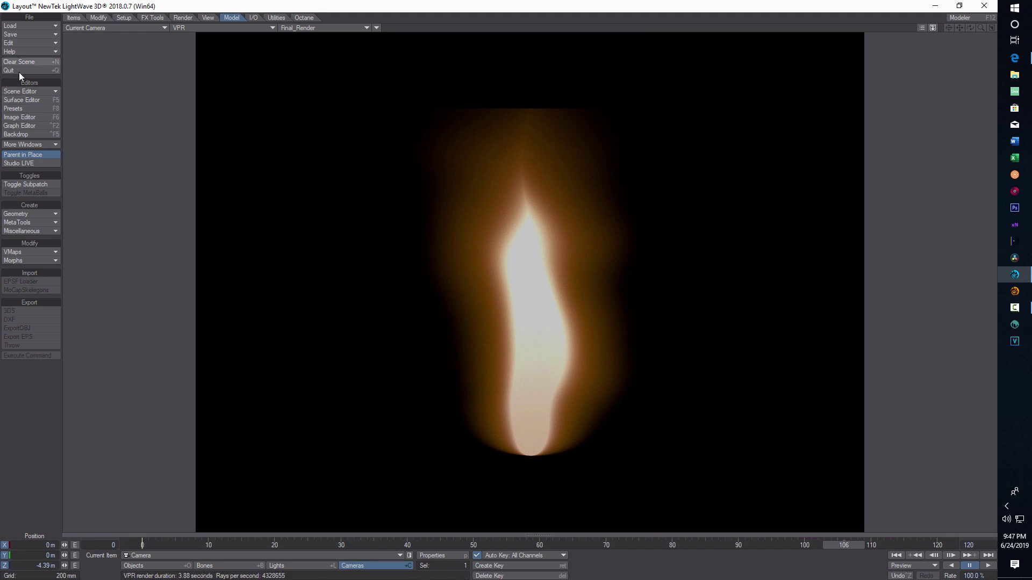
Set the Cube surface's Torch node type to Fire and close the node and surface editors.
{"action": "left_click", "coordinate": [29, 100]}
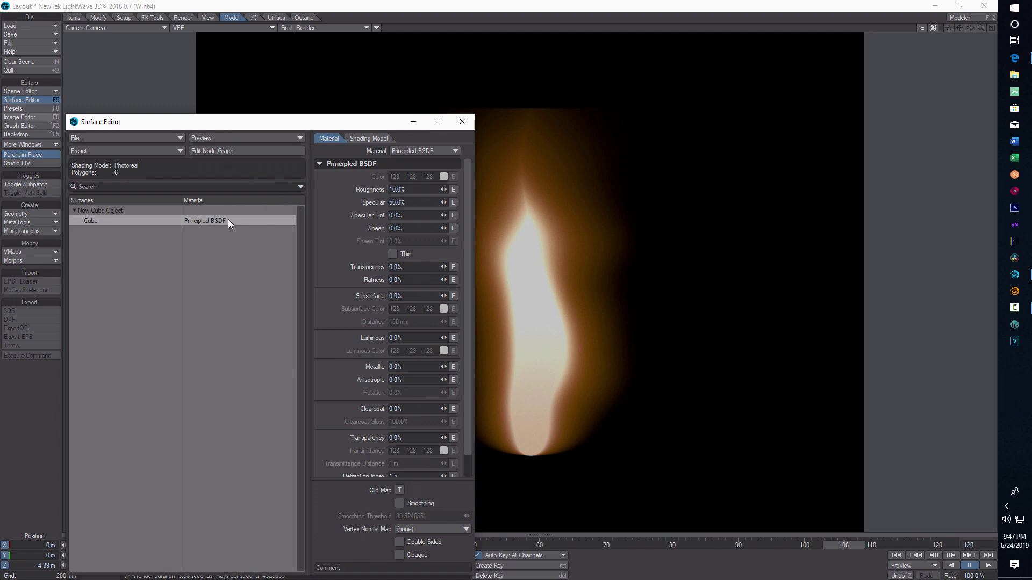
{"action": "left_click", "coordinate": [227, 152]}
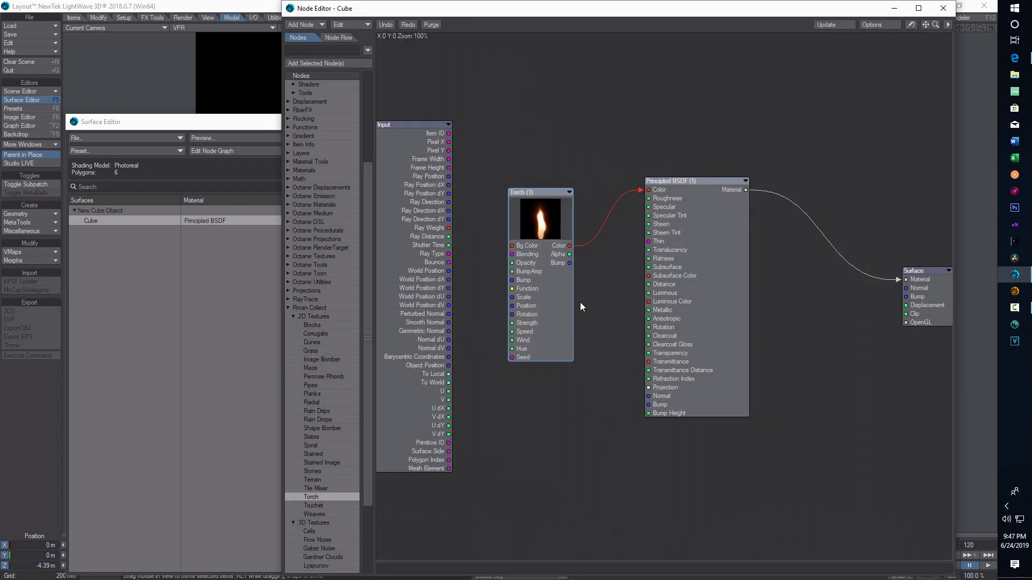
{"action": "double_click", "coordinate": [548, 226]}
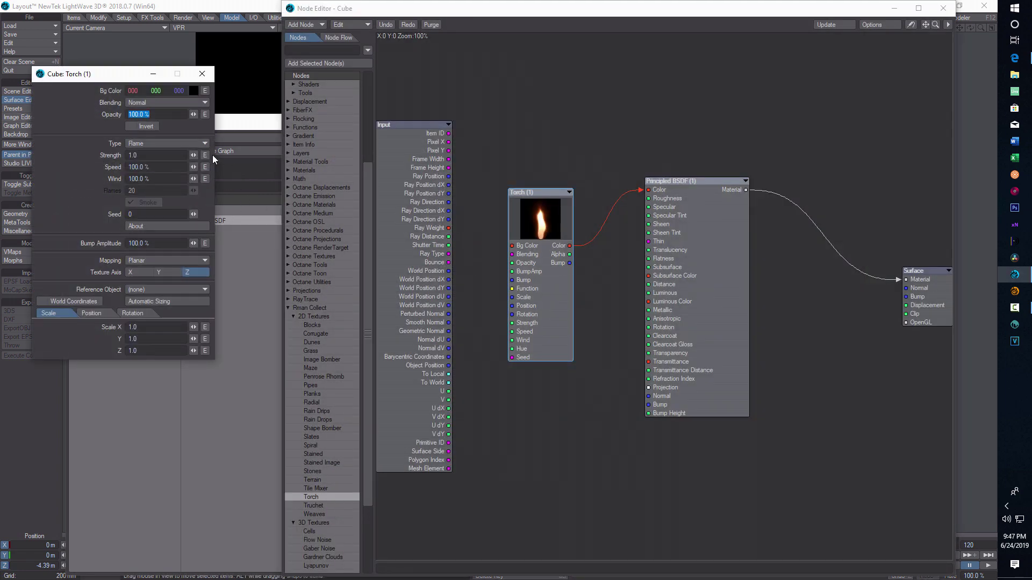
{"action": "left_click", "coordinate": [206, 148]}
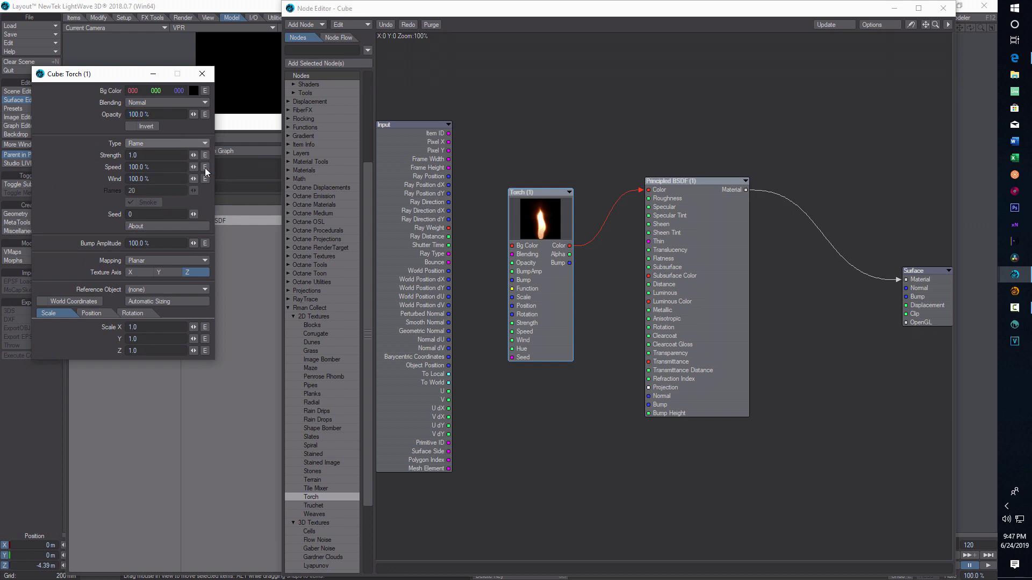
{"action": "left_click", "coordinate": [203, 74]}
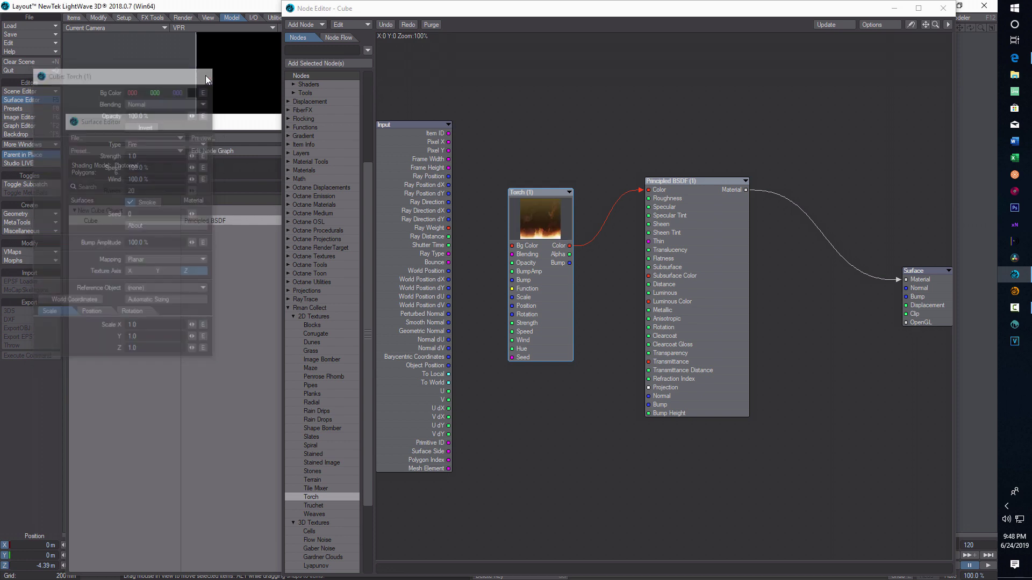
{"action": "left_click", "coordinate": [943, 8]}
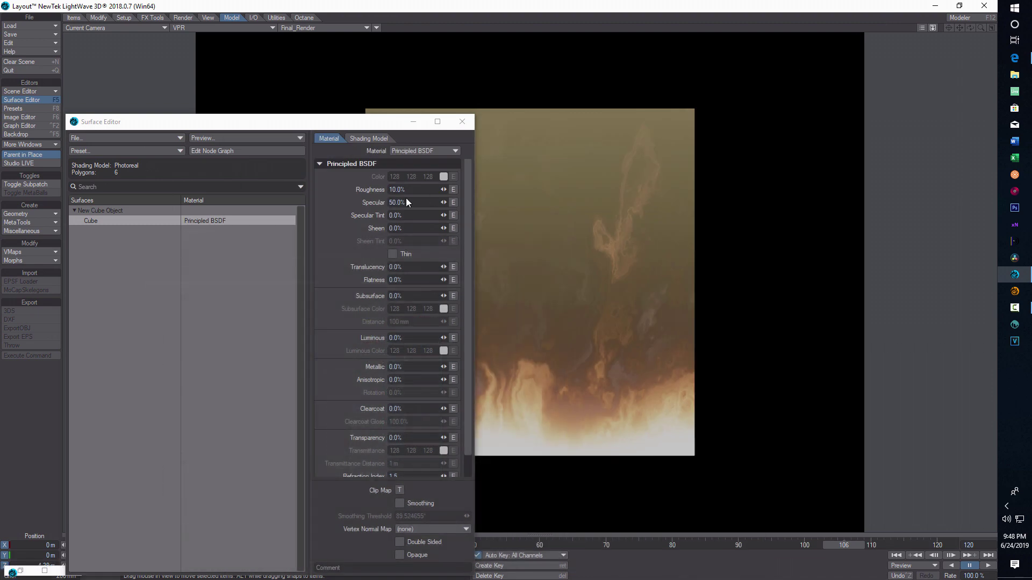
{"action": "left_click", "coordinate": [462, 122]}
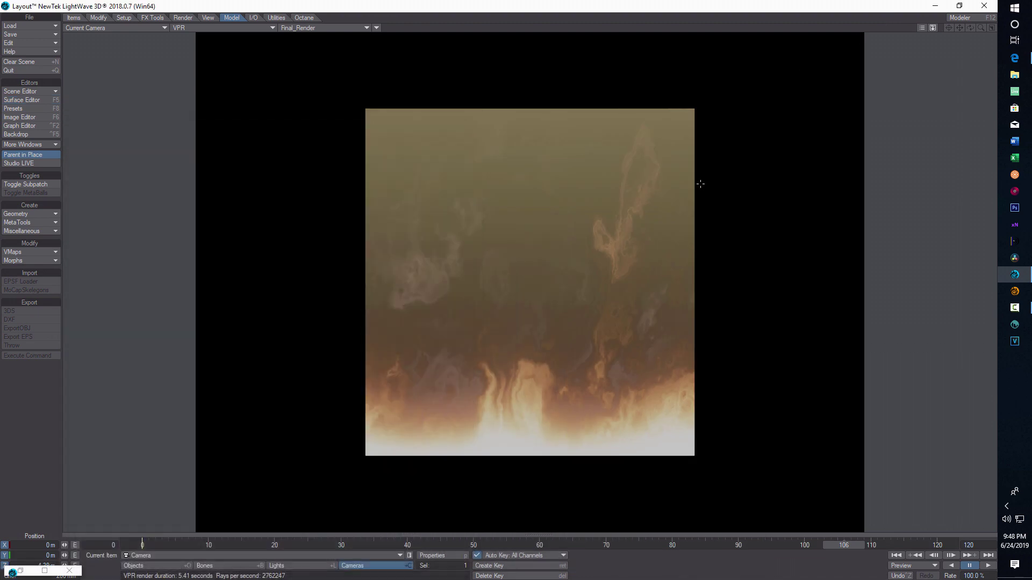
Preview the fire animation, extending the timeline's last frame to 500 for a longer playback.
{"action": "left_click", "coordinate": [987, 567]}
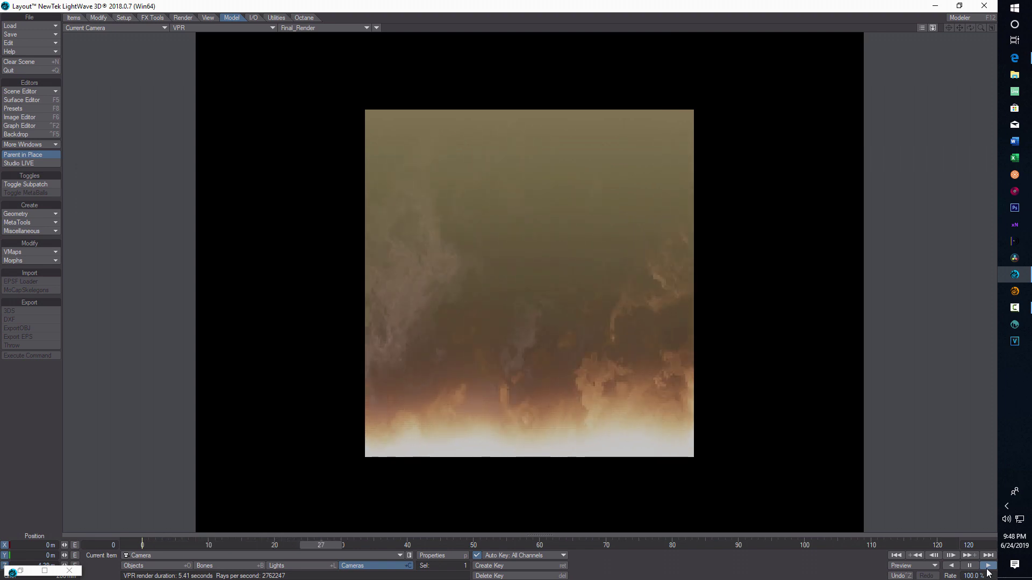
{"action": "left_click", "coordinate": [969, 566]}
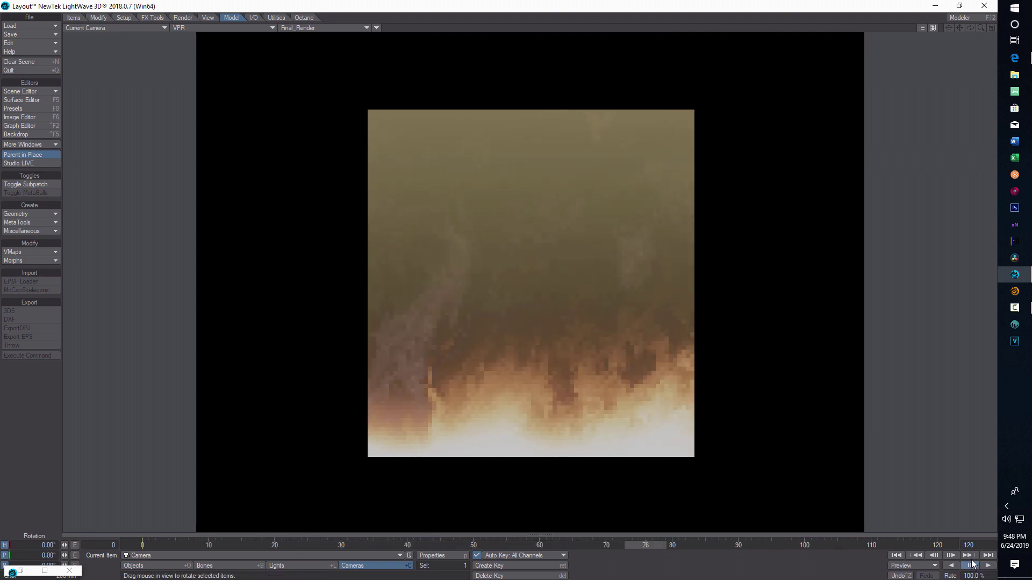
{"action": "key", "text": "y"}
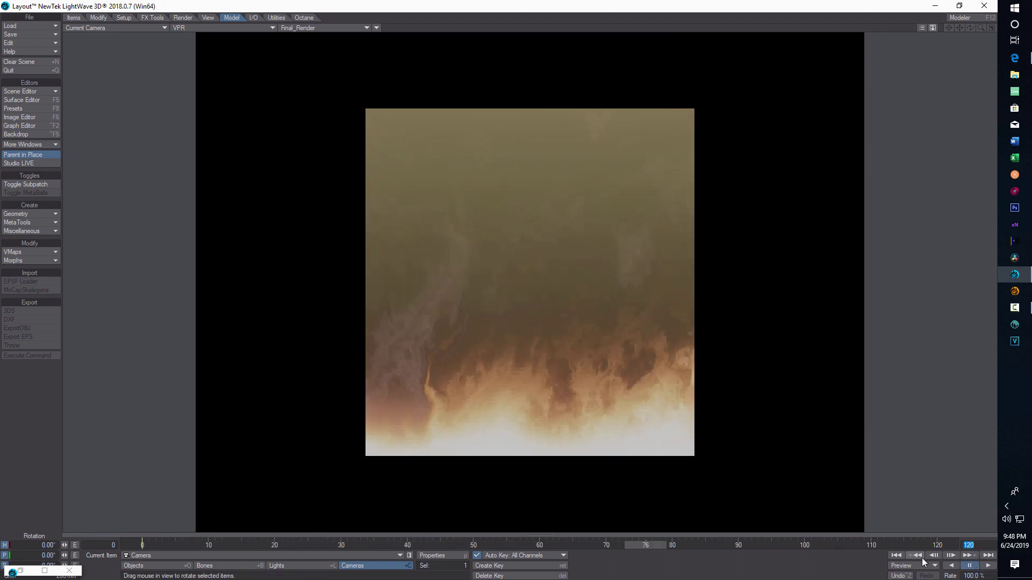
{"action": "type", "text": "500"}
{"action": "key", "text": "Return"}
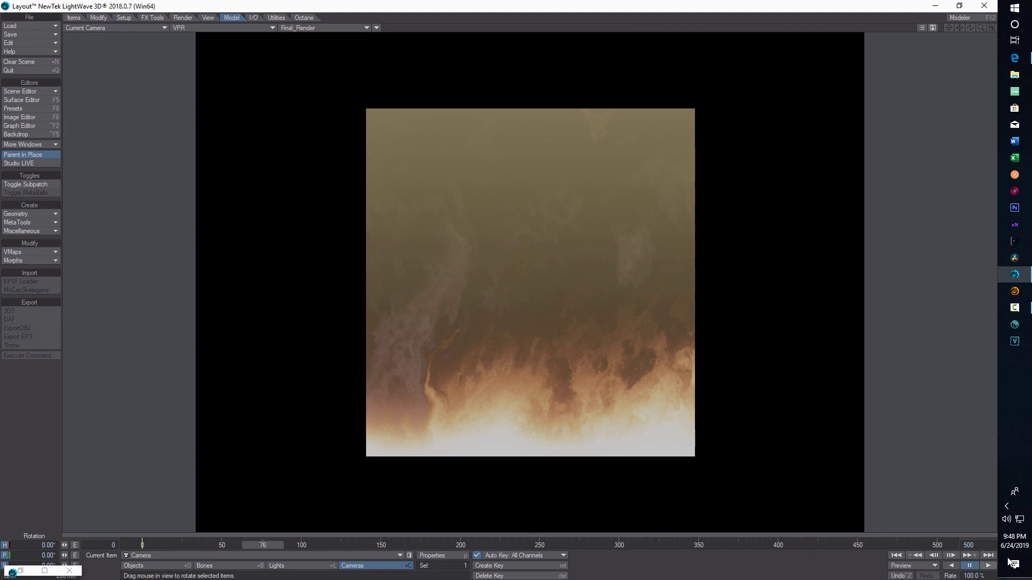
{"action": "left_click", "coordinate": [989, 567]}
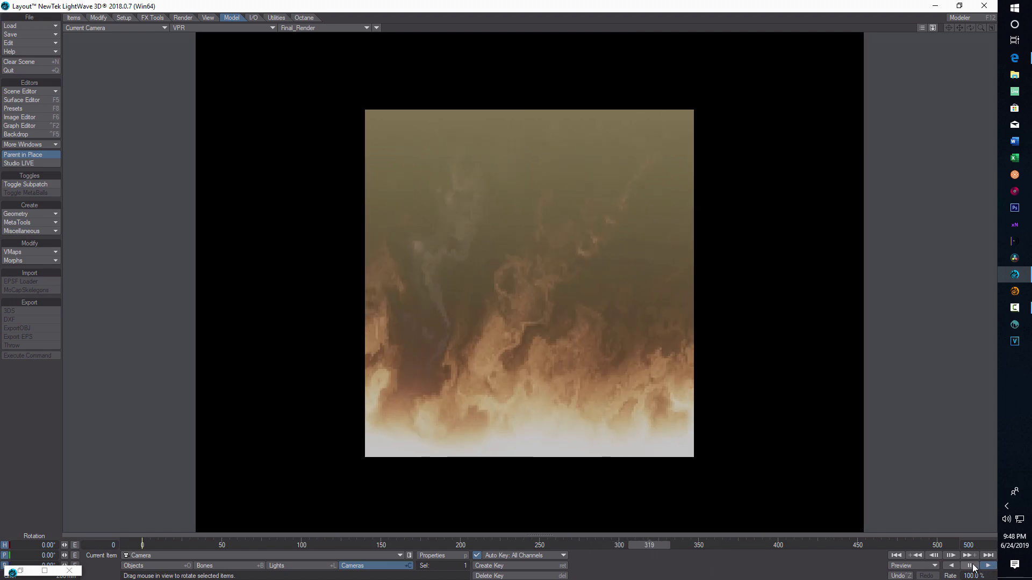
Pause playback and stretch the cube in textured shaded solid wireframe display to fill the camera frame, about 3.652 in X and 3.012 in Y.
{"action": "left_click", "coordinate": [971, 567]}
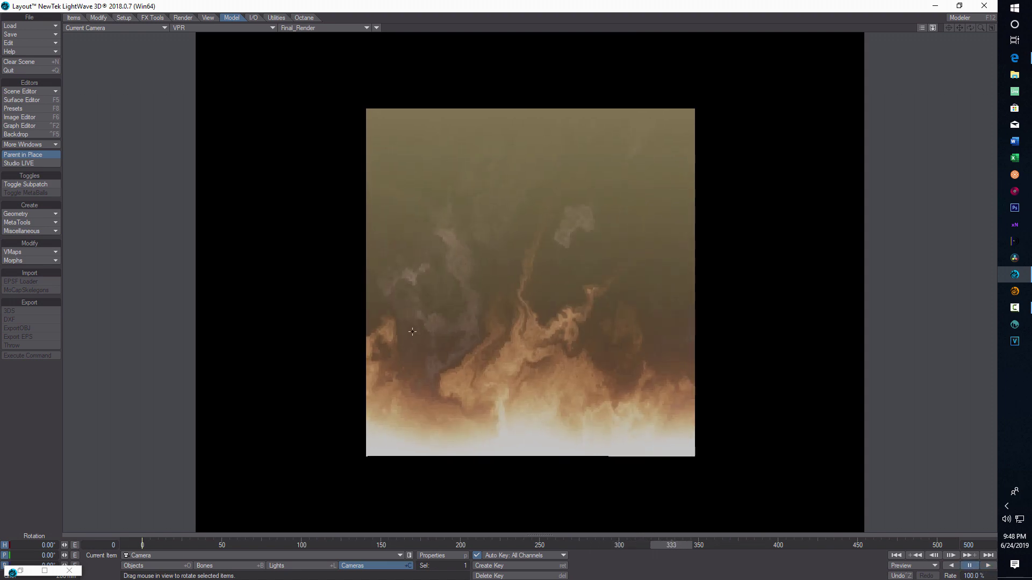
{"action": "left_click", "coordinate": [175, 566]}
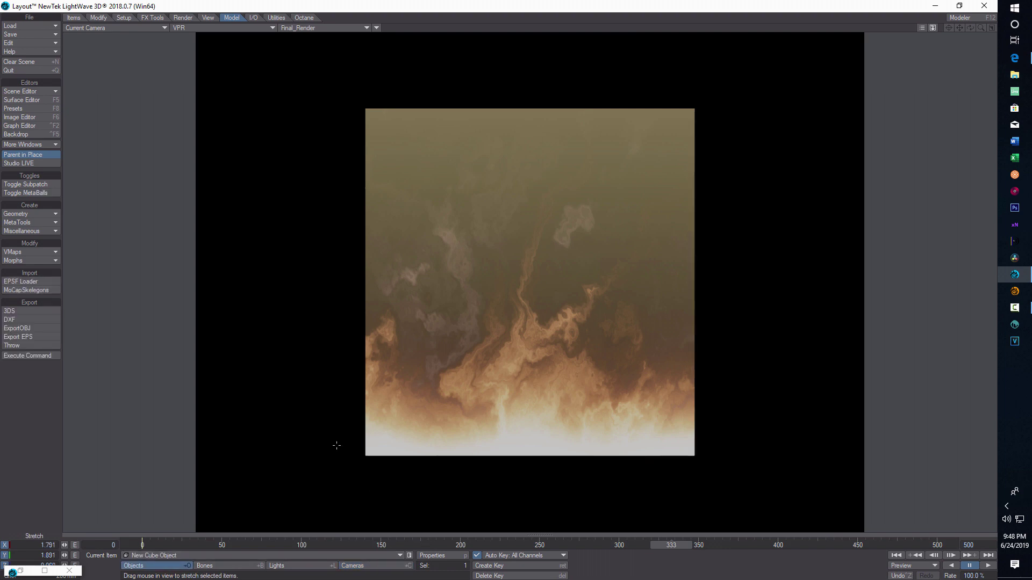
{"action": "left_click", "coordinate": [270, 28]}
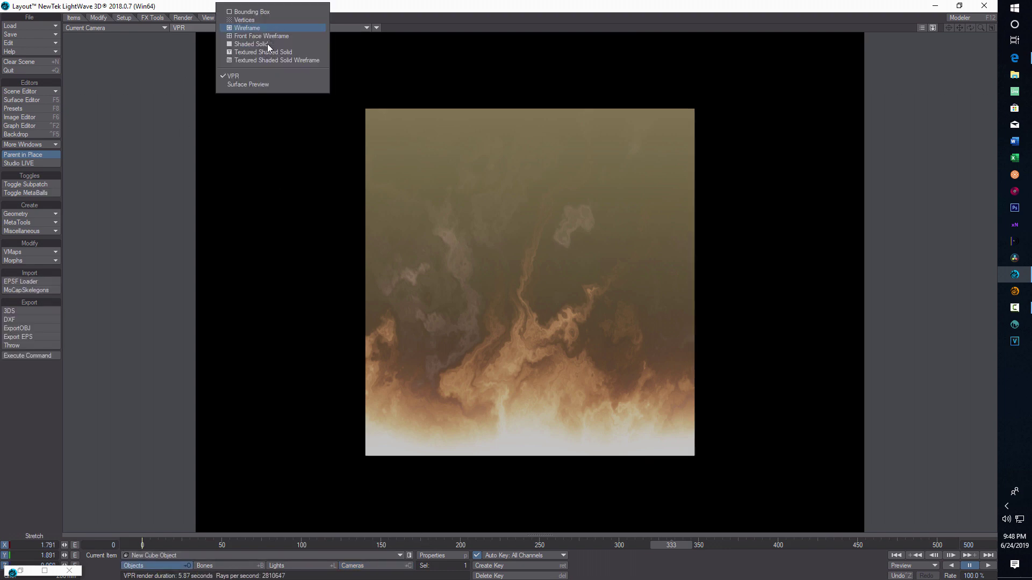
{"action": "left_click", "coordinate": [263, 60]}
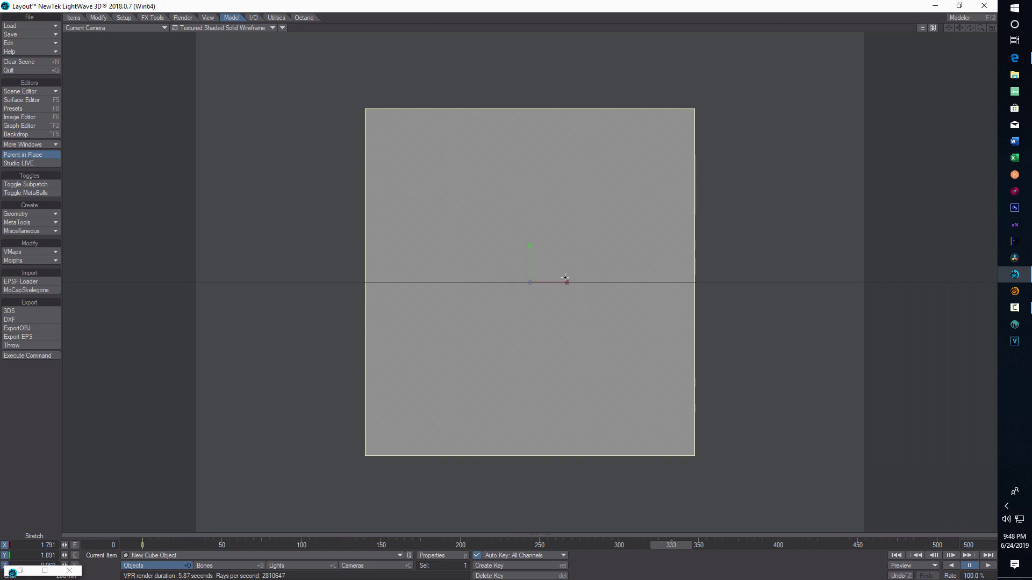
{"action": "left_click_drag", "start_coordinate": [567, 281], "coordinate": [532, 233]}
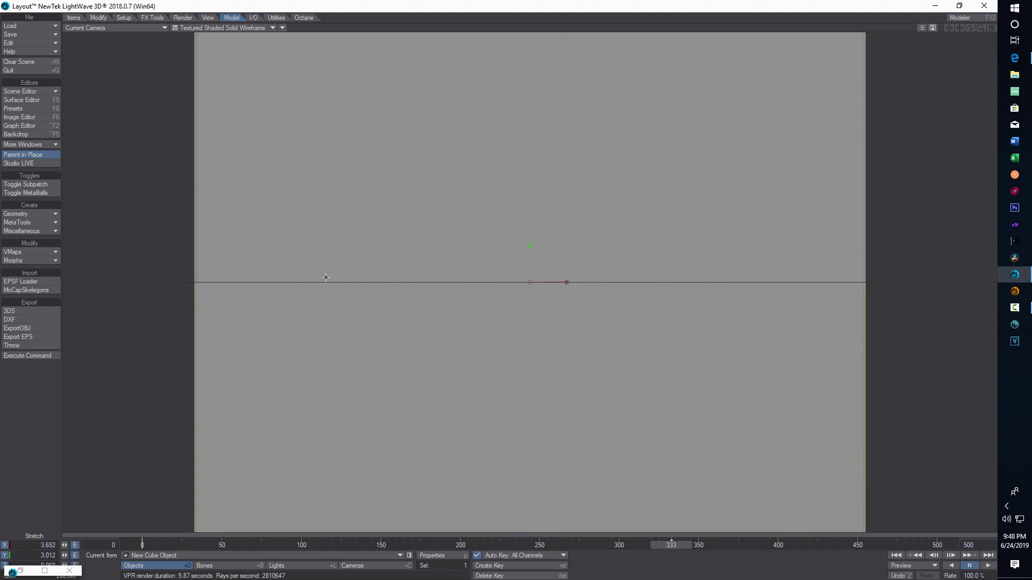
Return the viewport to VPR, play the fire animation on the enlarged cube and pause it.
{"action": "left_click", "coordinate": [269, 32]}
{"action": "left_click", "coordinate": [231, 81]}
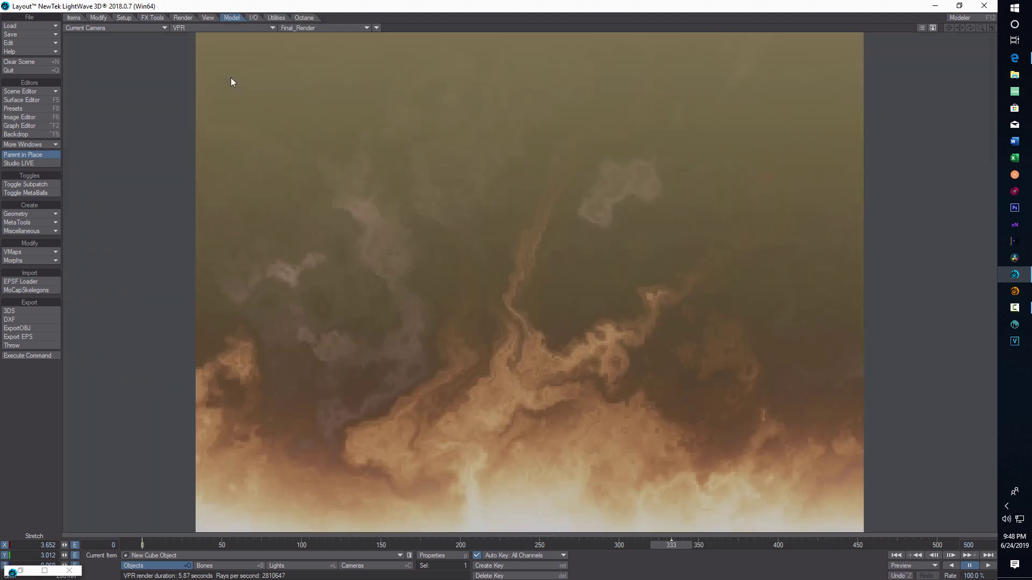
{"action": "left_click", "coordinate": [989, 566]}
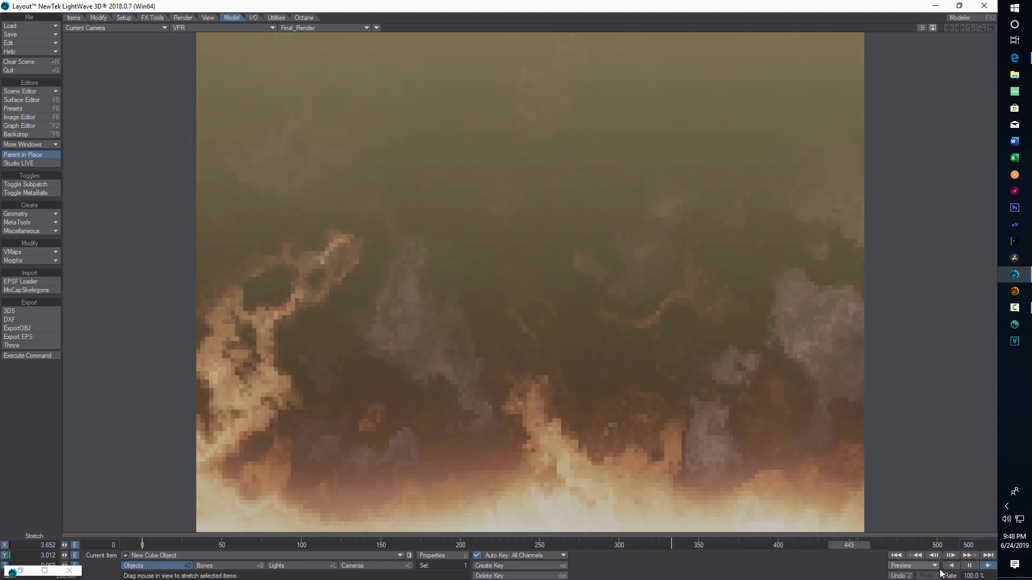
{"action": "left_click", "coordinate": [970, 566]}
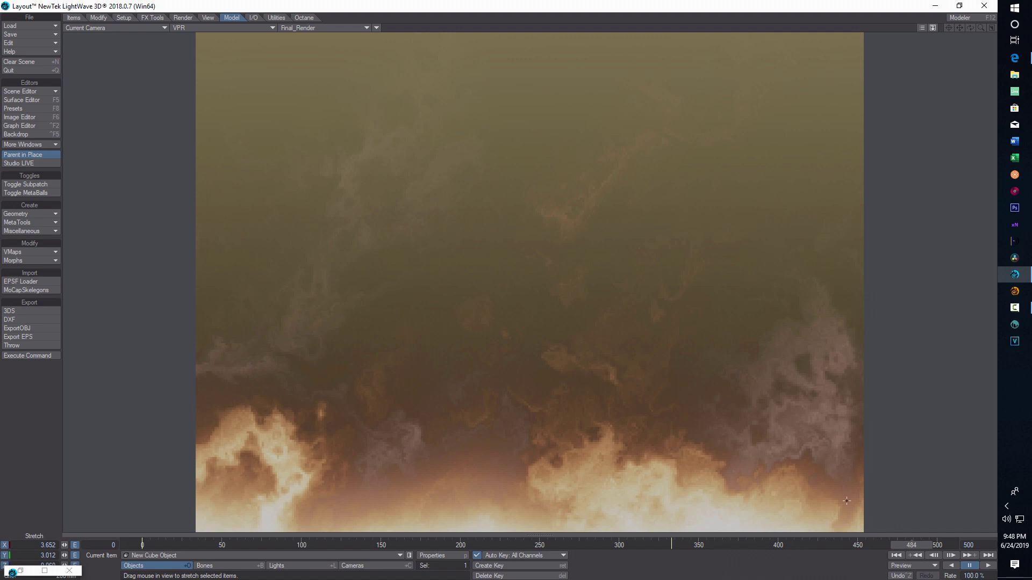
Apply the sRGB quick preset in the color space preferences and close the Preferences window.
{"action": "key", "text": "o"}
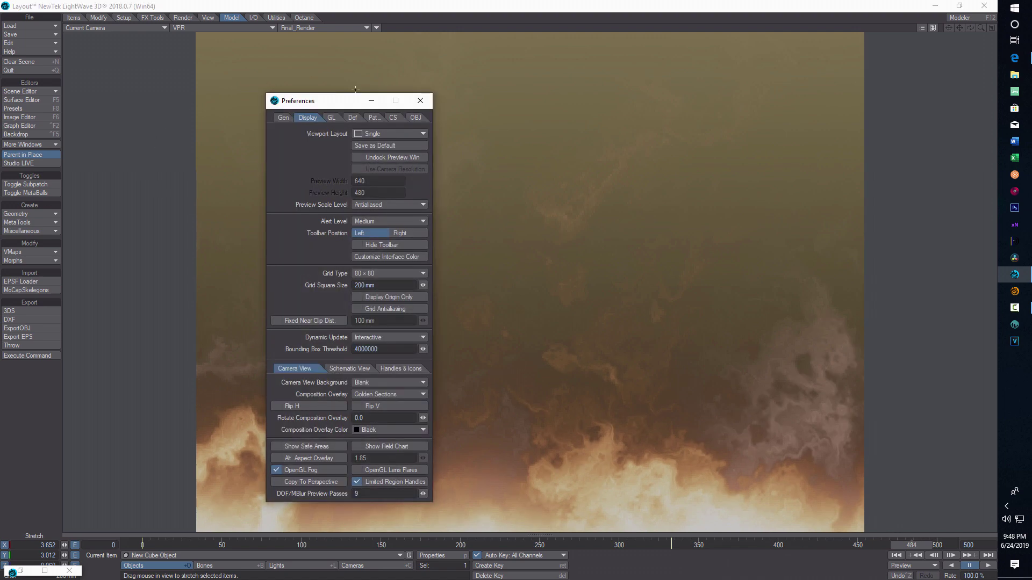
{"action": "left_click", "coordinate": [393, 117]}
{"action": "left_click", "coordinate": [423, 134]}
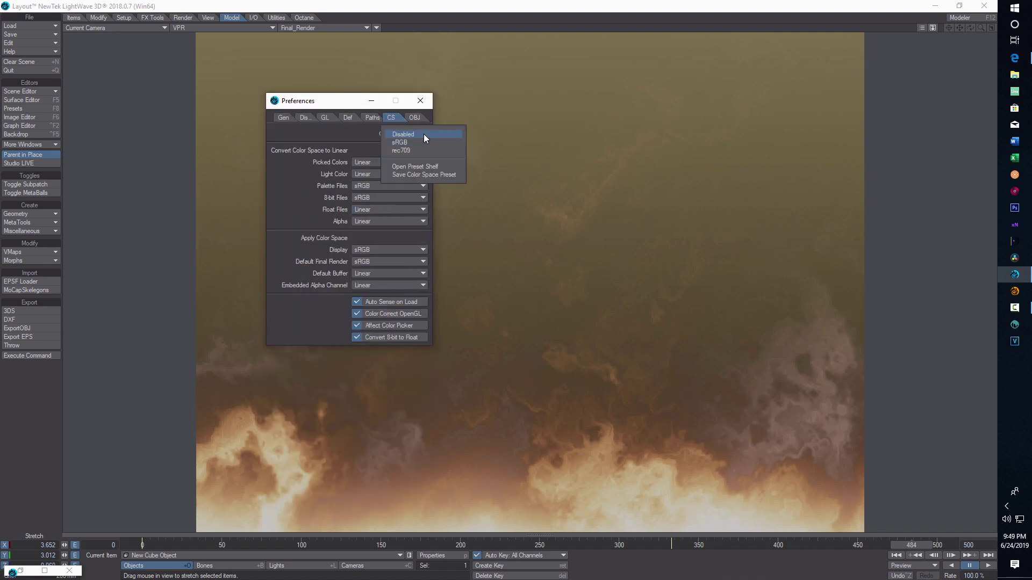
{"action": "left_click", "coordinate": [423, 142]}
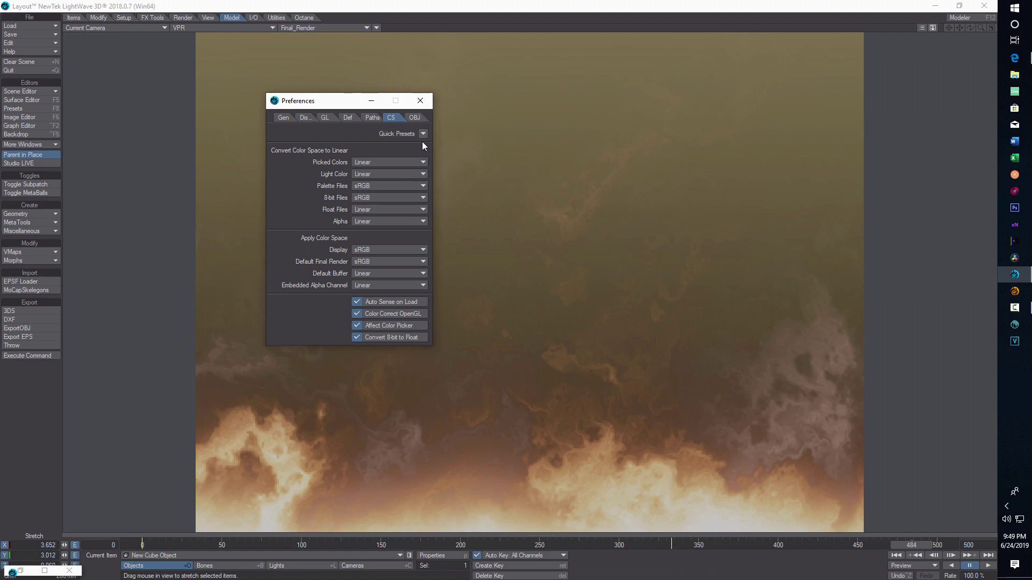
{"action": "left_click", "coordinate": [420, 101]}
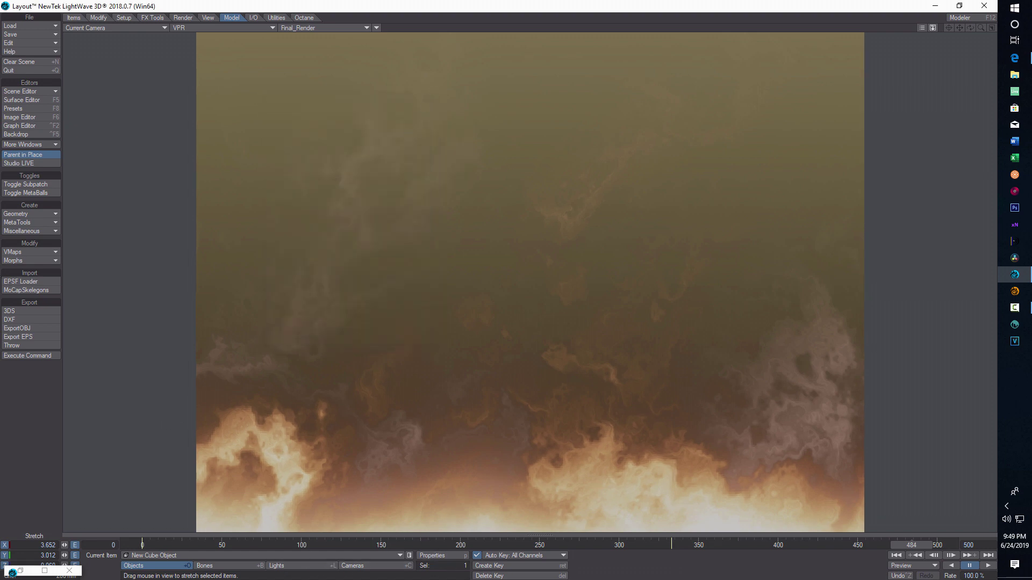
Connect the Torch node's Alpha output to the Principled BSDF Transparency input on the Cube surface, and reopen the node graph after closing it.
{"action": "left_click", "coordinate": [24, 99]}
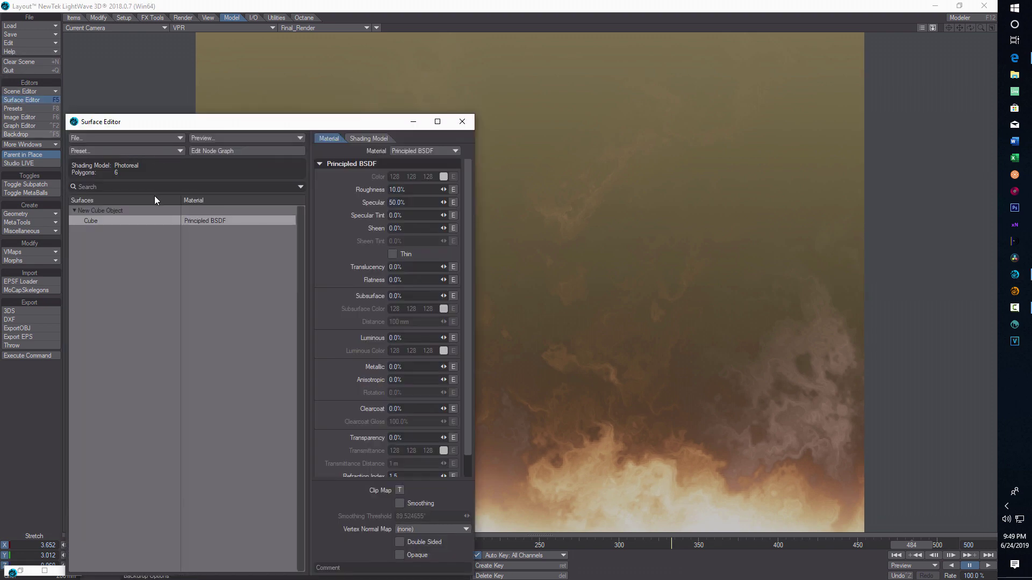
{"action": "left_click", "coordinate": [208, 151]}
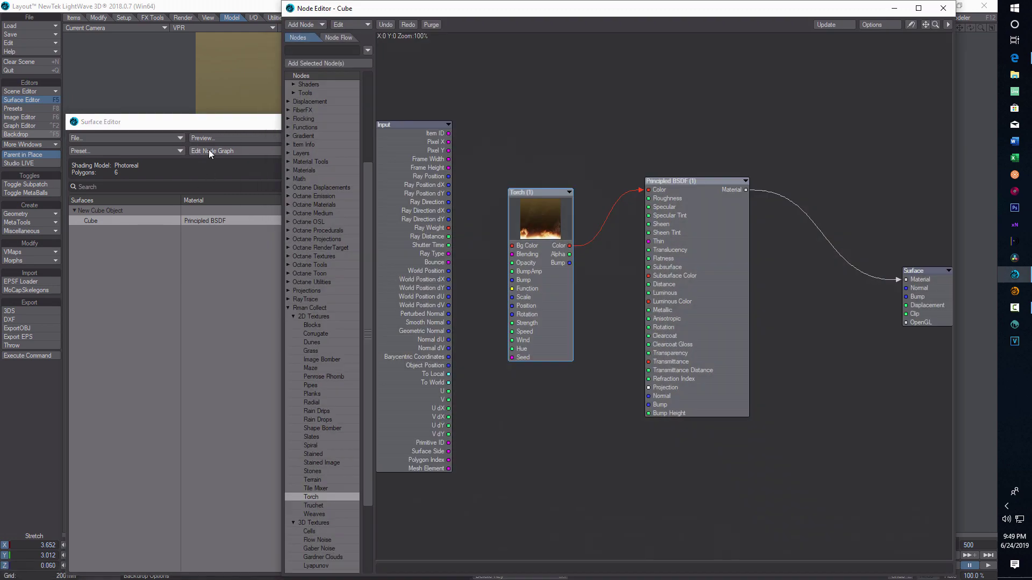
{"action": "double_click", "coordinate": [542, 214]}
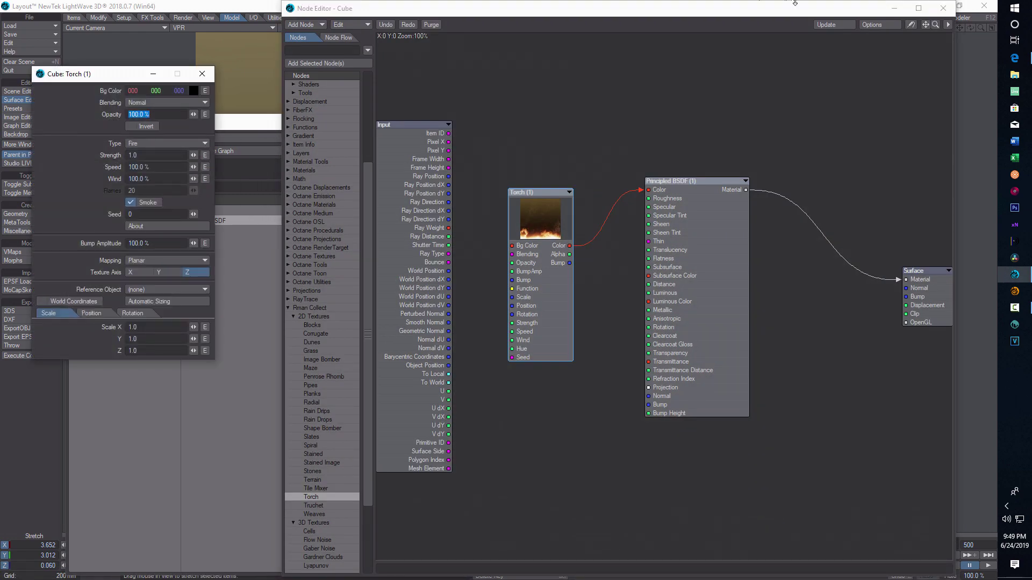
{"action": "left_click_drag", "start_coordinate": [791, 7], "coordinate": [379, 186]}
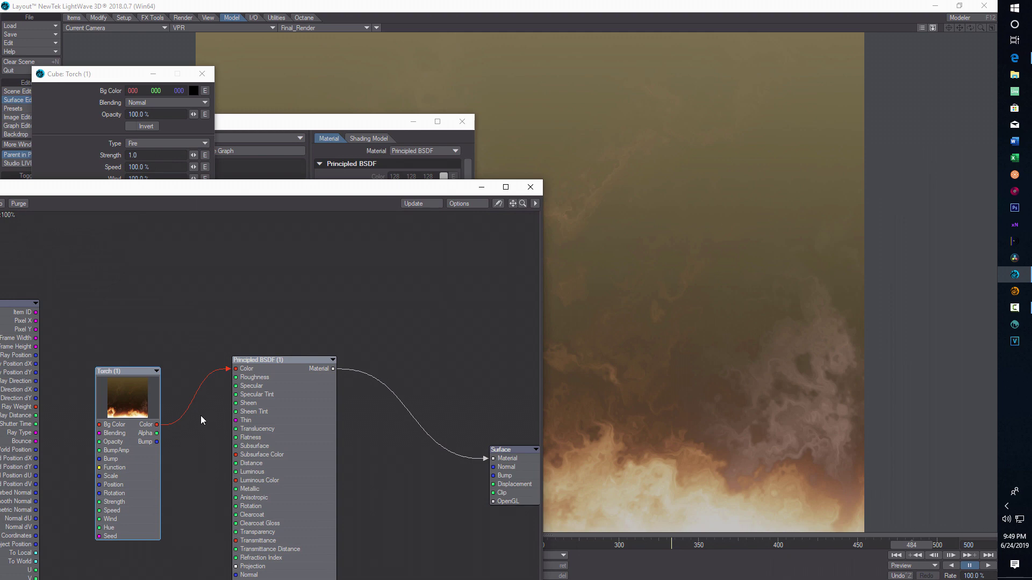
{"action": "left_click_drag", "start_coordinate": [156, 433], "coordinate": [236, 532]}
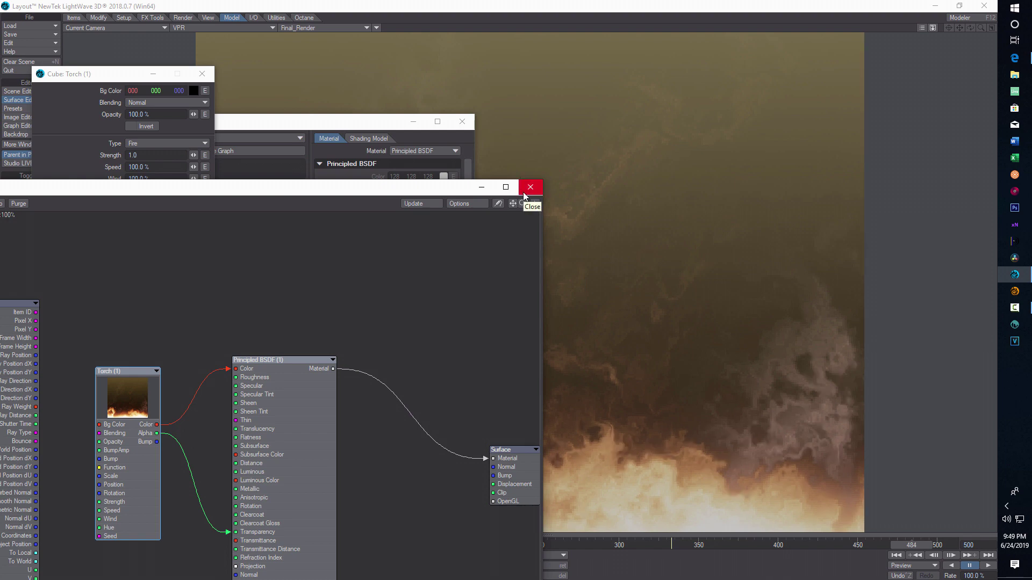
{"action": "left_click", "coordinate": [525, 193]}
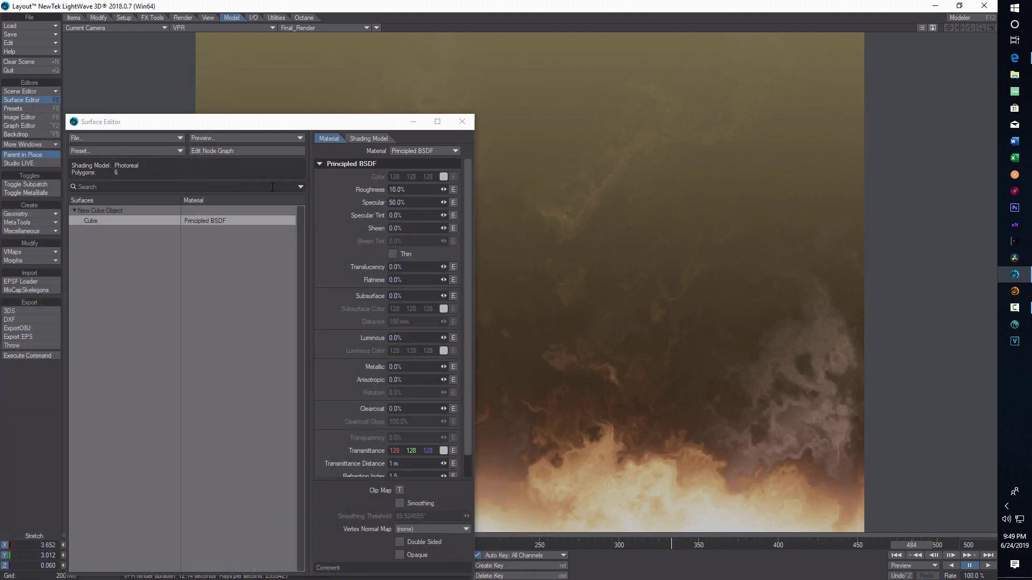
{"action": "left_click_drag", "start_coordinate": [261, 123], "coordinate": [660, 150]}
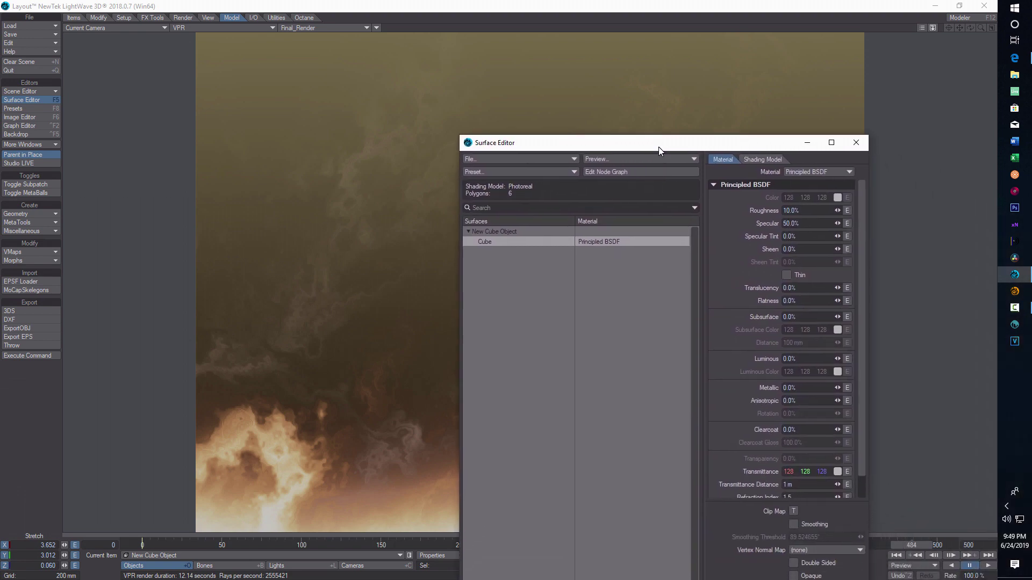
{"action": "left_click", "coordinate": [617, 172]}
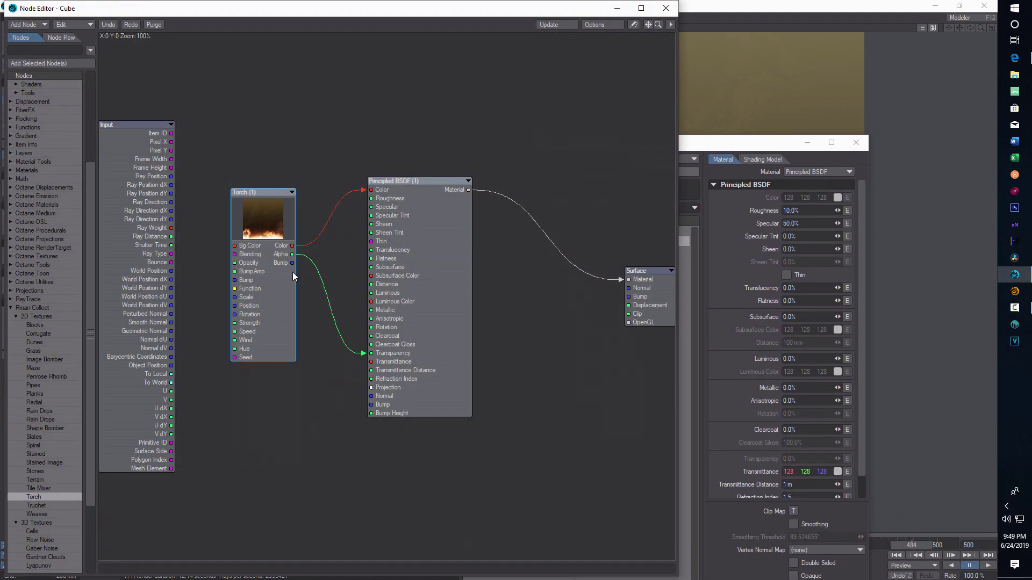
Try the Torch type on the Cube's Torch node, change it to Flame and close the node's settings.
{"action": "double_click", "coordinate": [258, 224]}
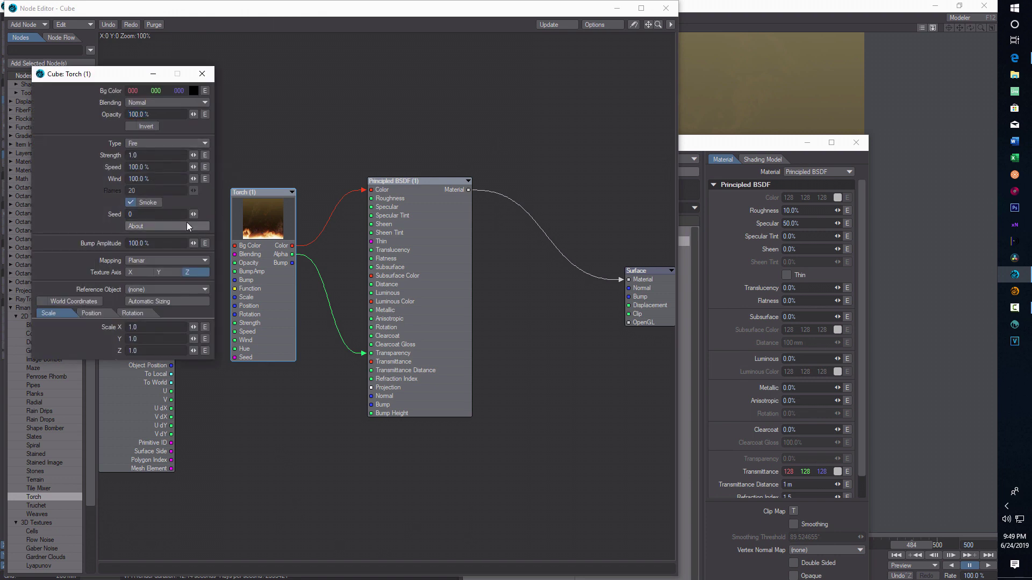
{"action": "left_click", "coordinate": [208, 142]}
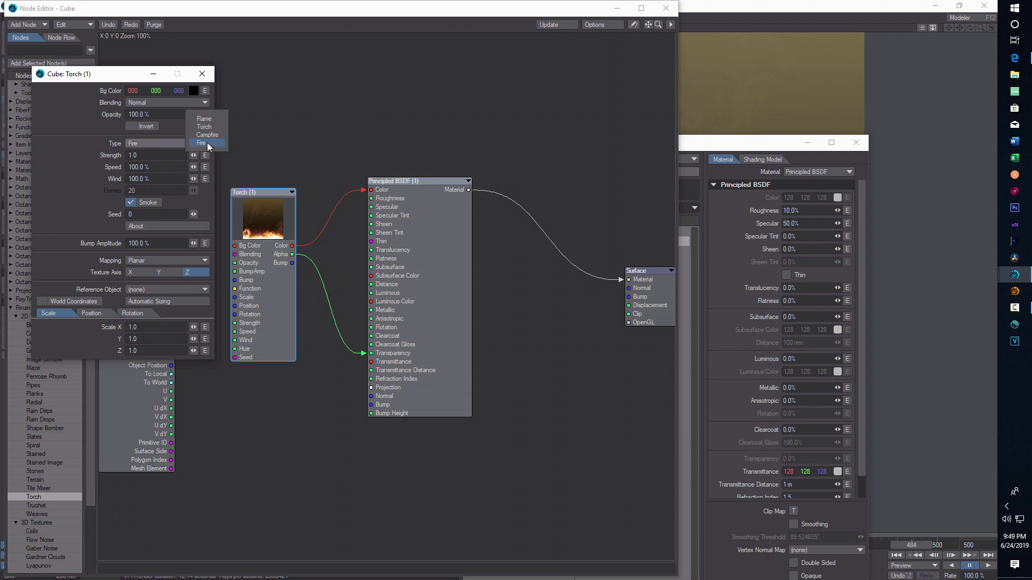
{"action": "left_click", "coordinate": [212, 127]}
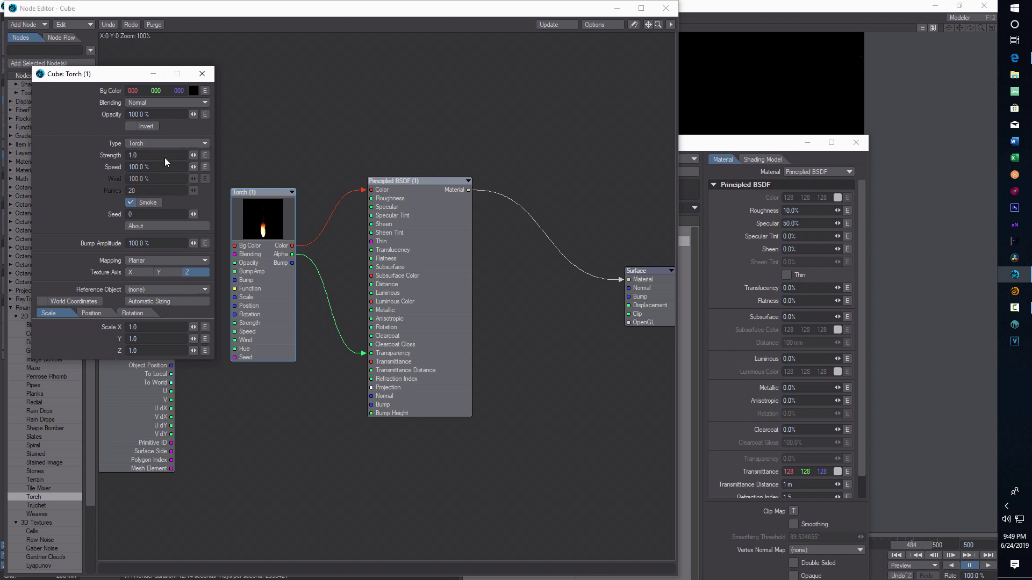
{"action": "left_click", "coordinate": [197, 143]}
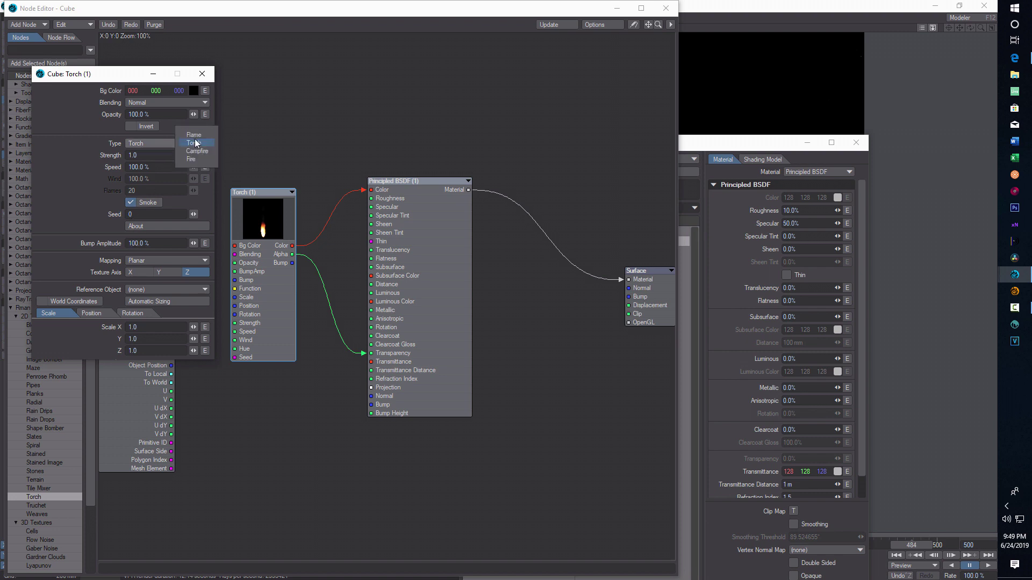
{"action": "left_click", "coordinate": [192, 135]}
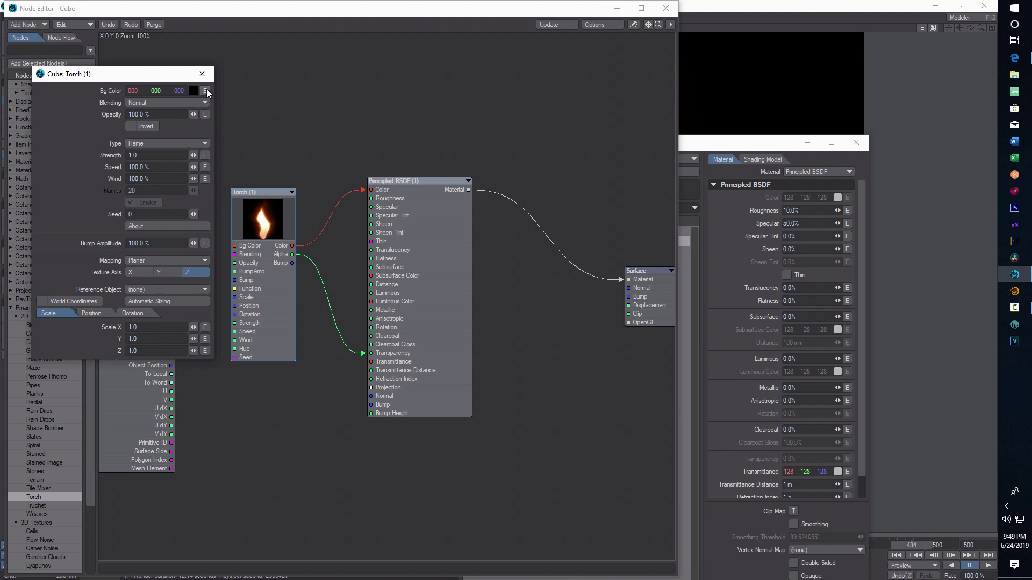
{"action": "left_click", "coordinate": [203, 72]}
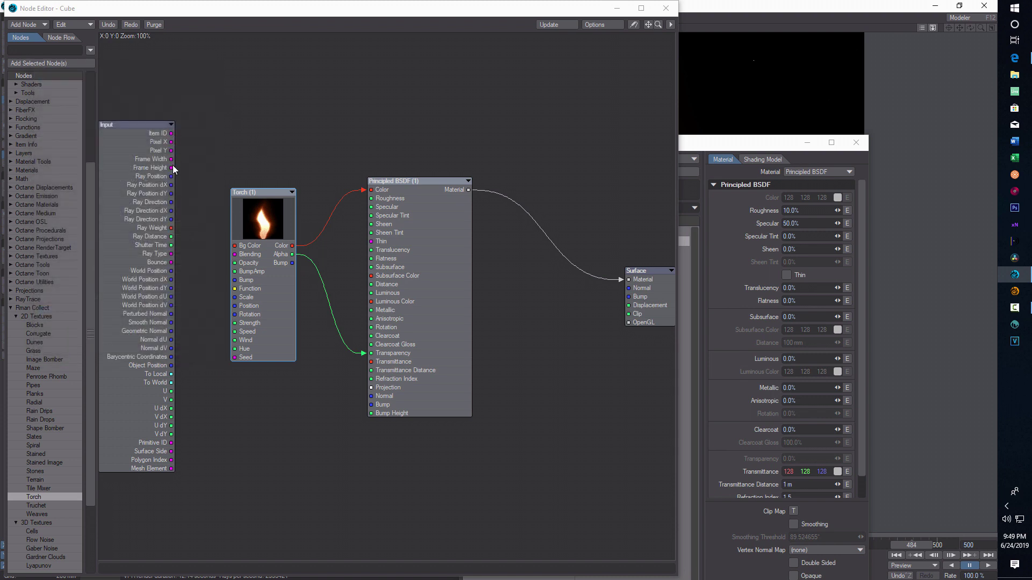
Delete the Torch node and add a DP Kit Color Layer+ node between the Input and Principled BSDF nodes.
{"action": "scroll", "coordinate": [58, 170], "scroll_direction": "up", "scroll_amount": 5}
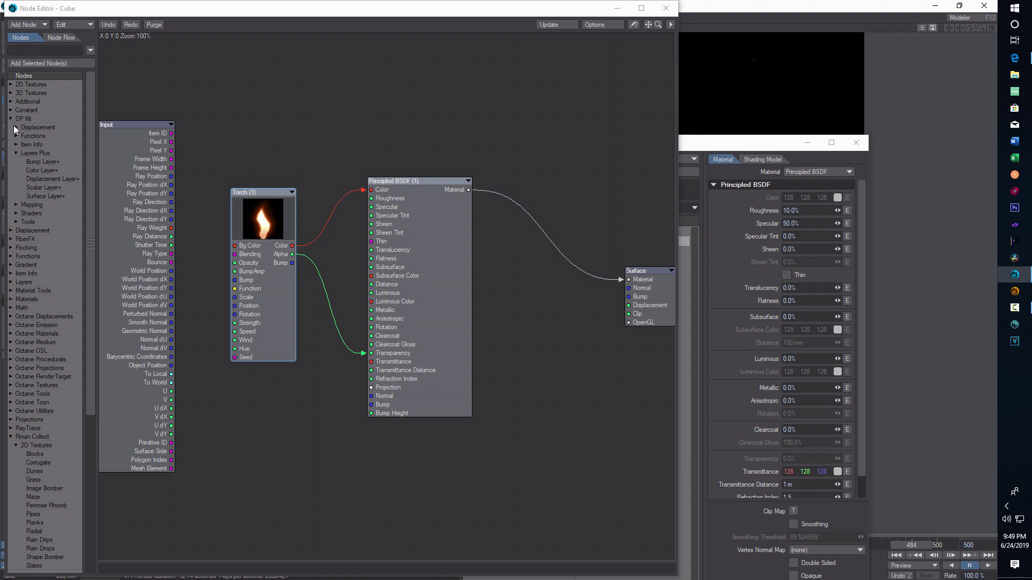
{"action": "left_click", "coordinate": [51, 171]}
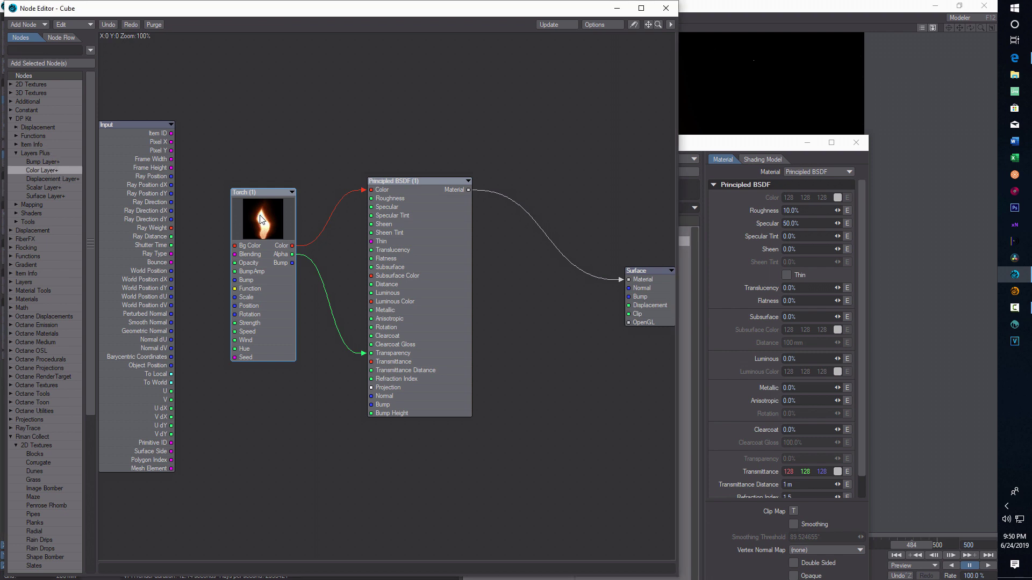
{"action": "key", "text": "Delete"}
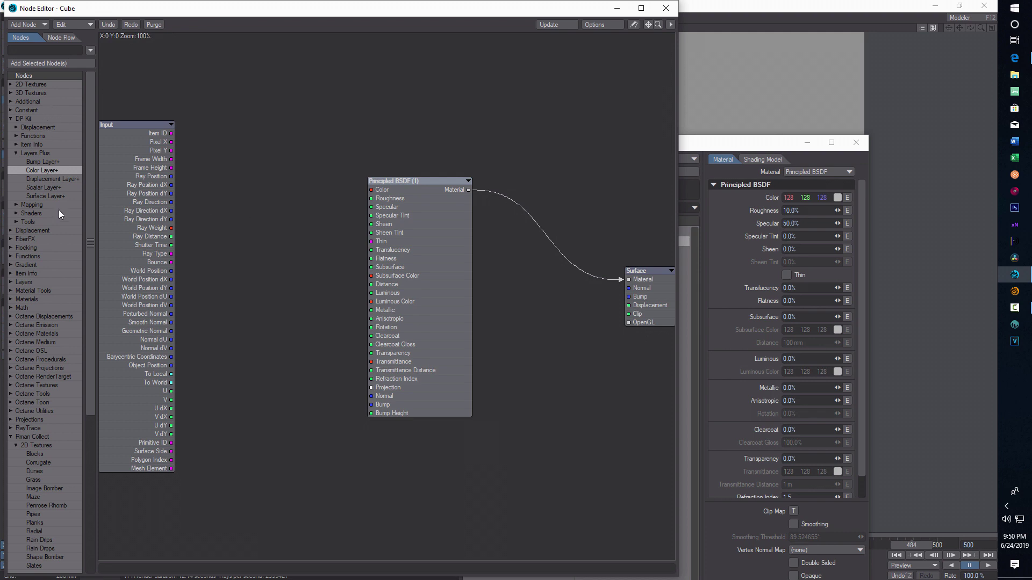
{"action": "double_click", "coordinate": [50, 173]}
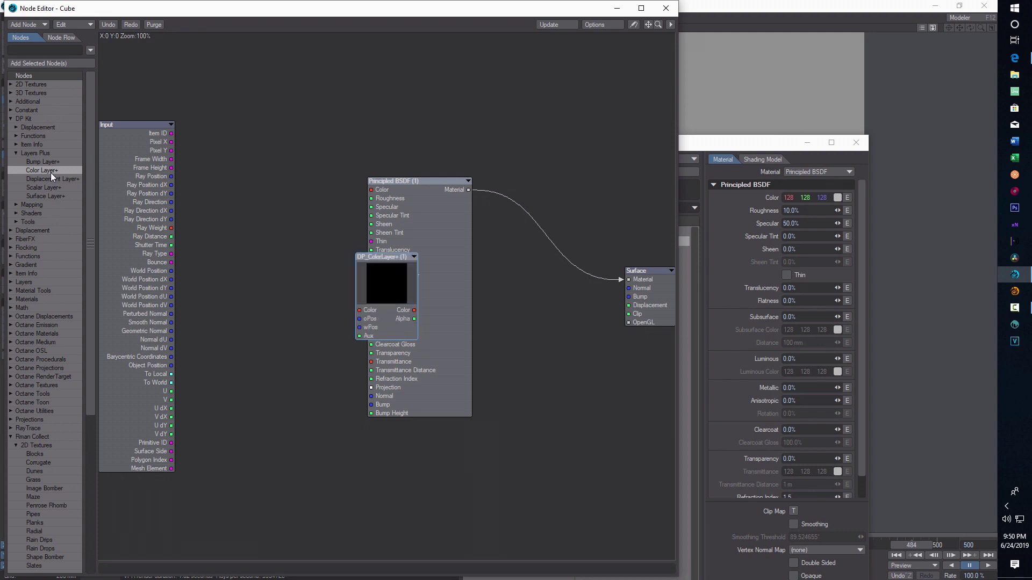
{"action": "left_click_drag", "start_coordinate": [359, 289], "coordinate": [269, 263]}
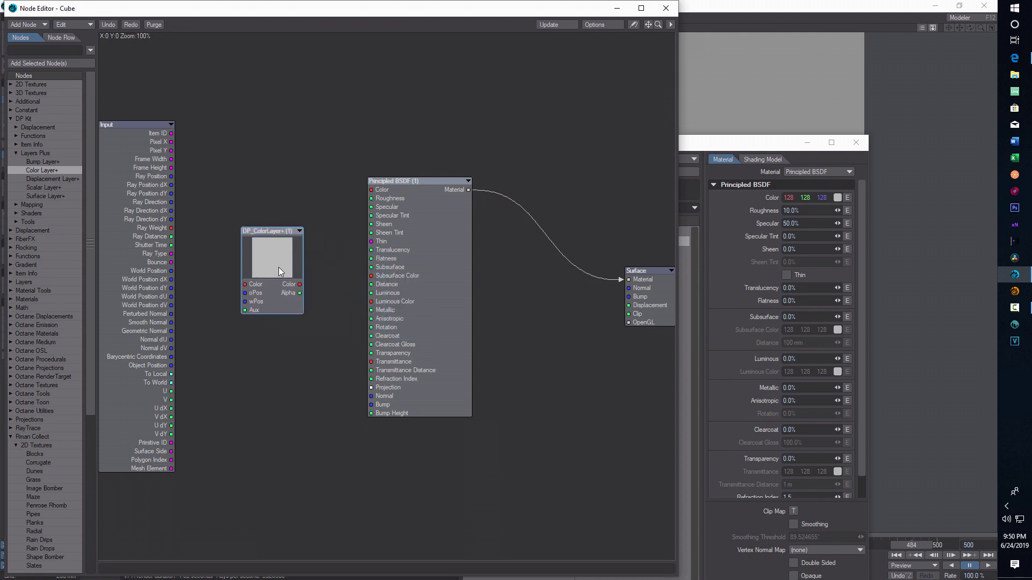
Open the Color Layer+ node's texture, set its layer type to Procedural Texture and show the available procedural types.
{"action": "double_click", "coordinate": [278, 267]}
{"action": "left_click", "coordinate": [60, 103]}
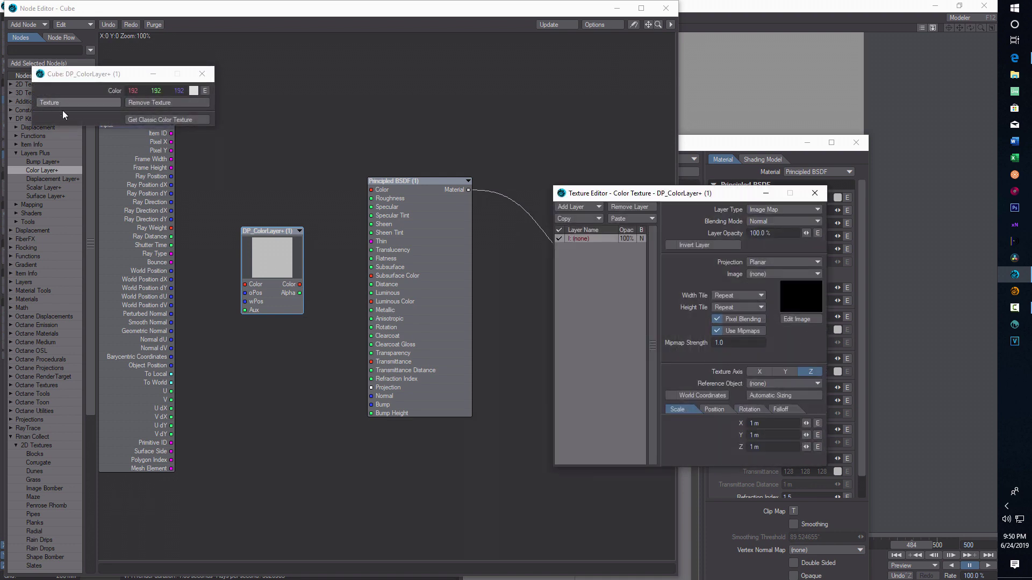
{"action": "left_click", "coordinate": [811, 209]}
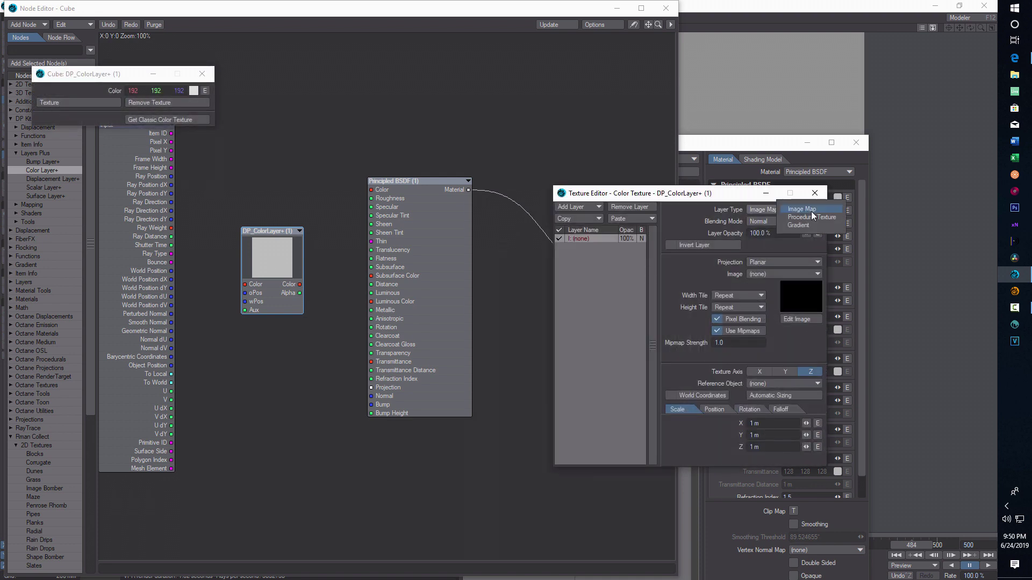
{"action": "left_click", "coordinate": [812, 216]}
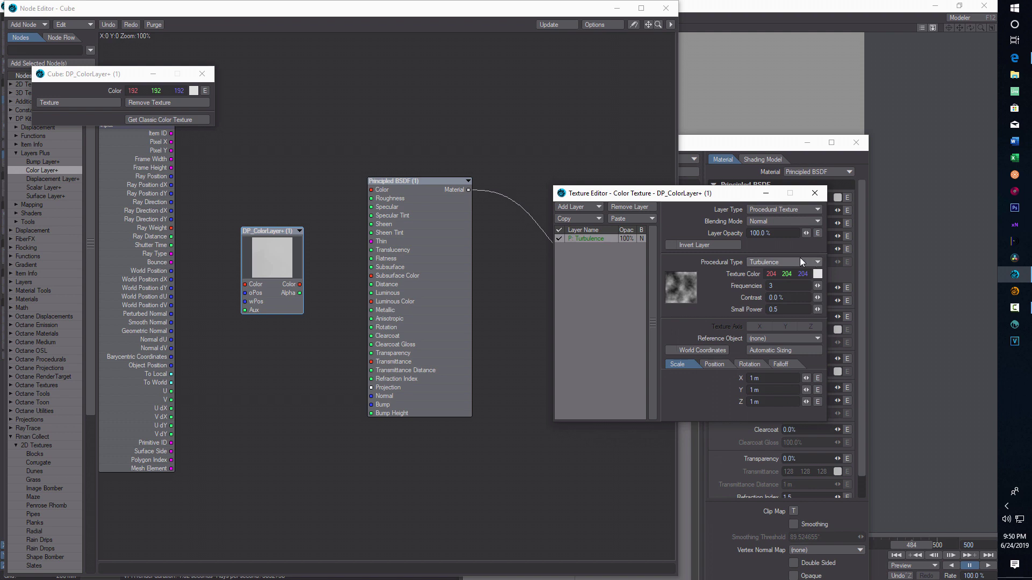
{"action": "left_click", "coordinate": [800, 261]}
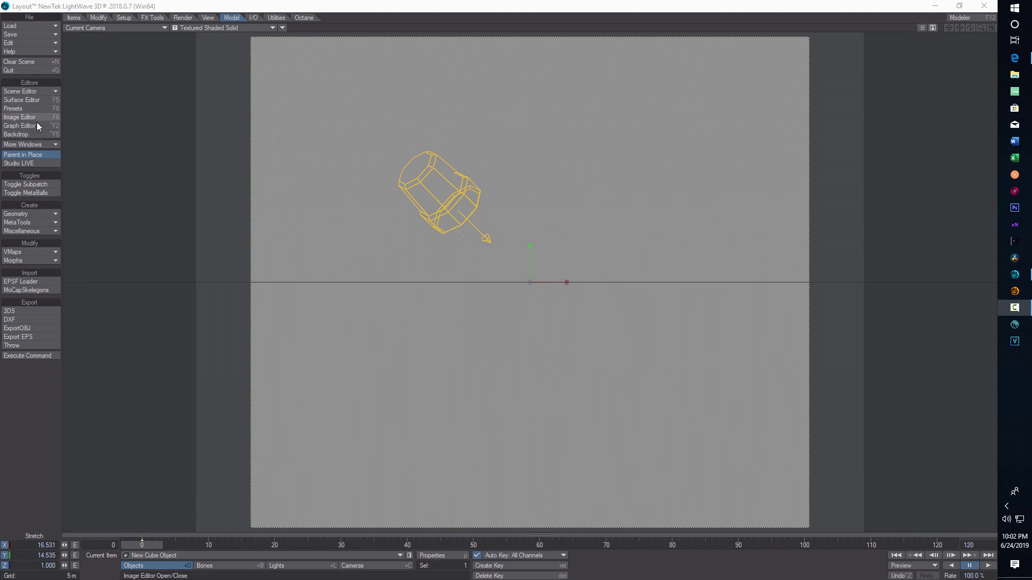
Open the Cube surface's node graph and expand the Rman Collect 2D Textures category.
{"action": "left_click", "coordinate": [22, 100]}
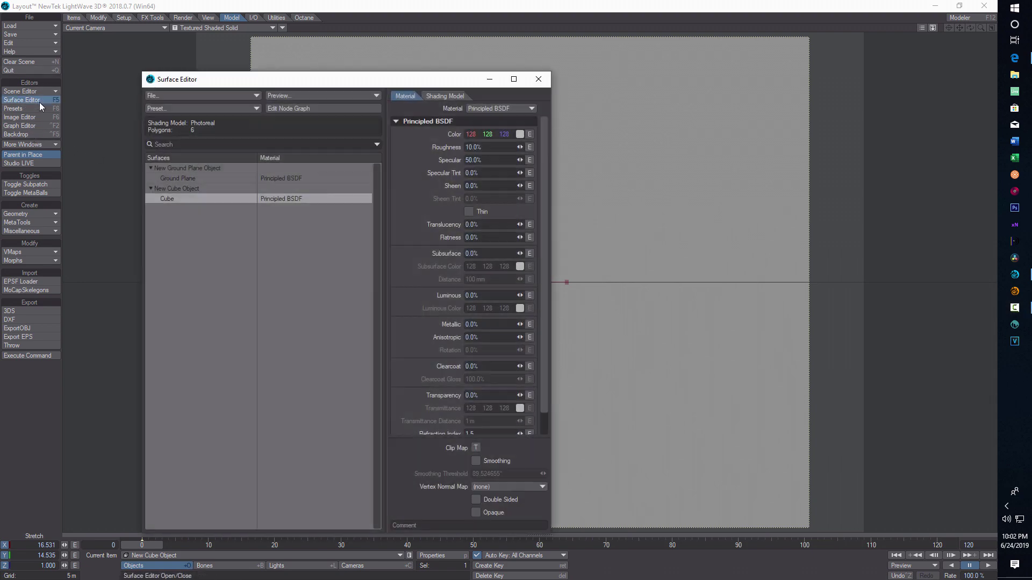
{"action": "left_click", "coordinate": [301, 108]}
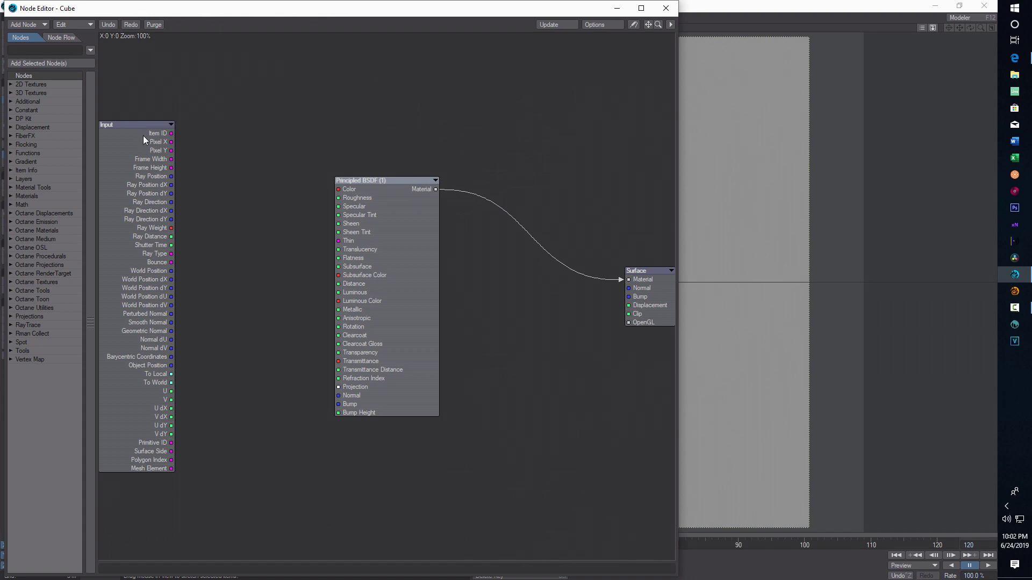
{"action": "left_click", "coordinate": [10, 335]}
{"action": "left_click", "coordinate": [17, 342]}
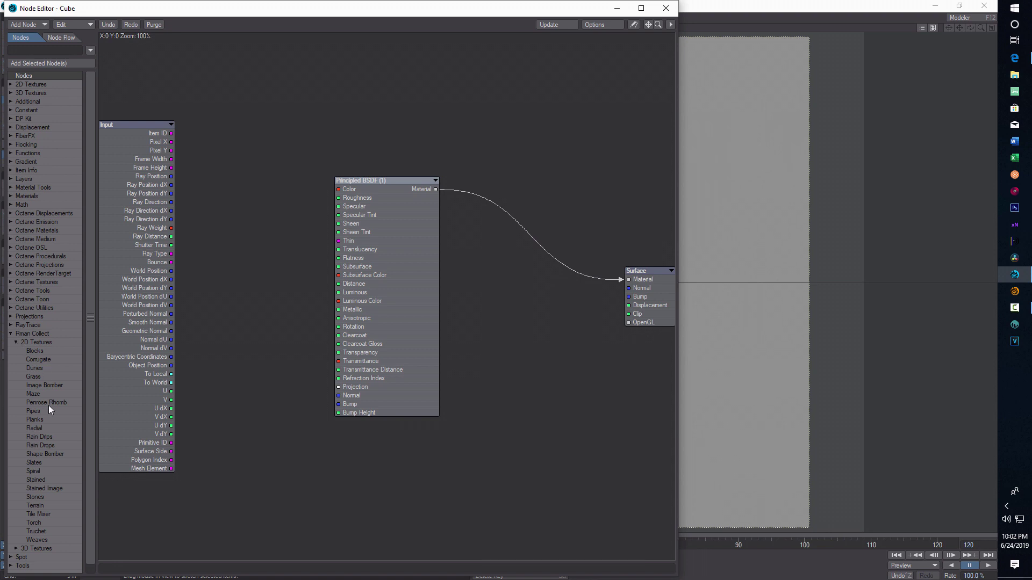
Add a Torch node and connect its Color and Alpha outputs to the Principled BSDF Color and Transparency inputs.
{"action": "left_click", "coordinate": [43, 524]}
{"action": "double_click", "coordinate": [43, 523]}
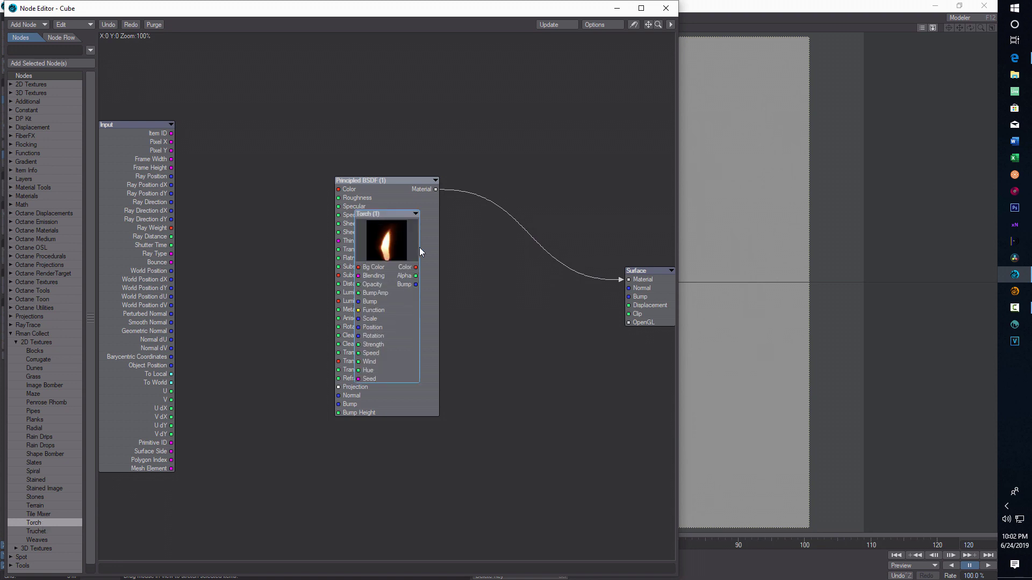
{"action": "left_click_drag", "start_coordinate": [419, 248], "coordinate": [338, 190]}
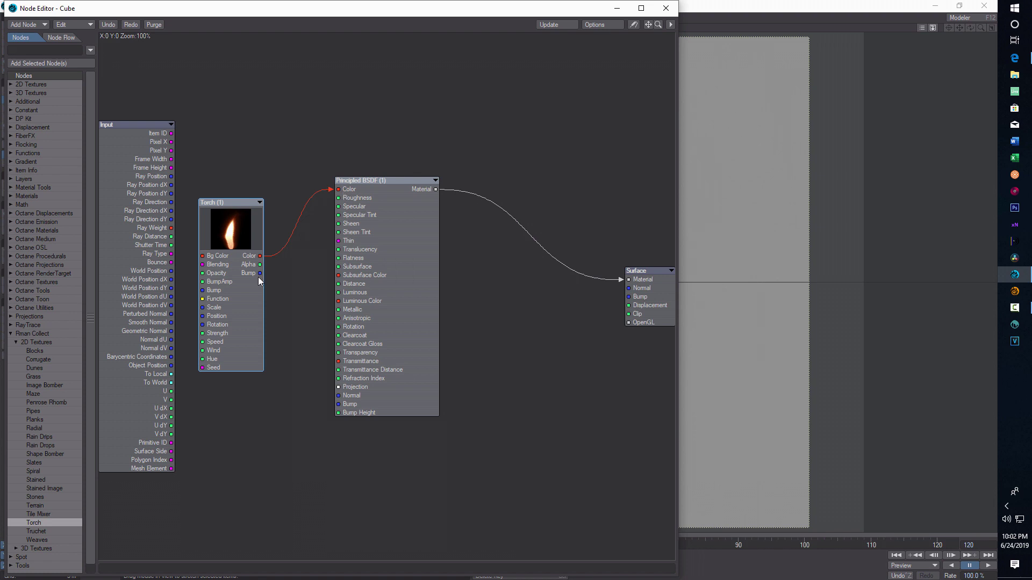
{"action": "left_click_drag", "start_coordinate": [260, 264], "coordinate": [339, 358]}
Add a DP Kit Color Layer+ node, delete the Torch node and place Color Layer+ beside the Principled BSDF node.
{"action": "left_click", "coordinate": [10, 119]}
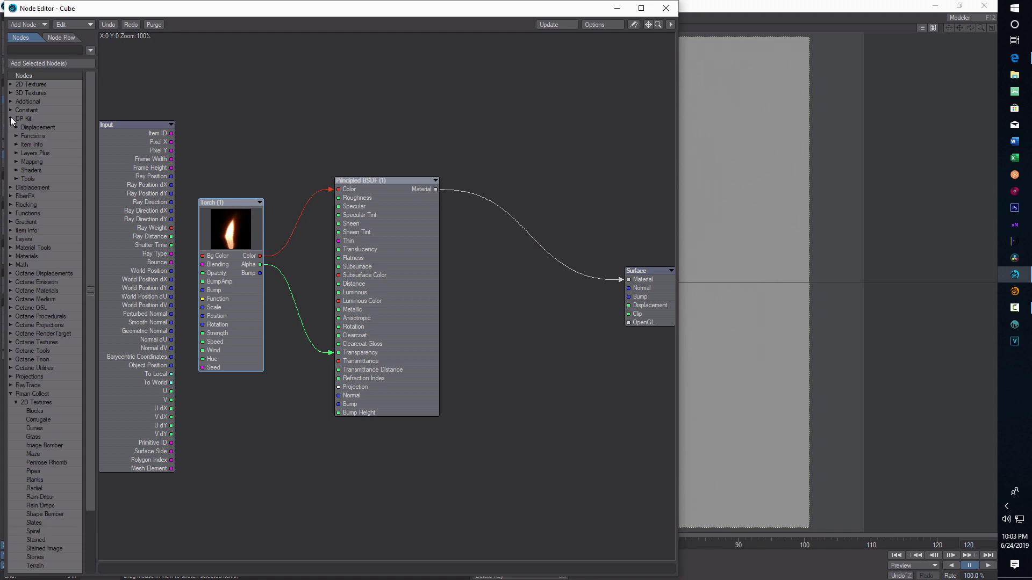
{"action": "left_click", "coordinate": [15, 153]}
{"action": "left_click_drag", "start_coordinate": [59, 170], "coordinate": [305, 56]}
{"action": "left_click", "coordinate": [326, 192]}
{"action": "left_click", "coordinate": [211, 231]}
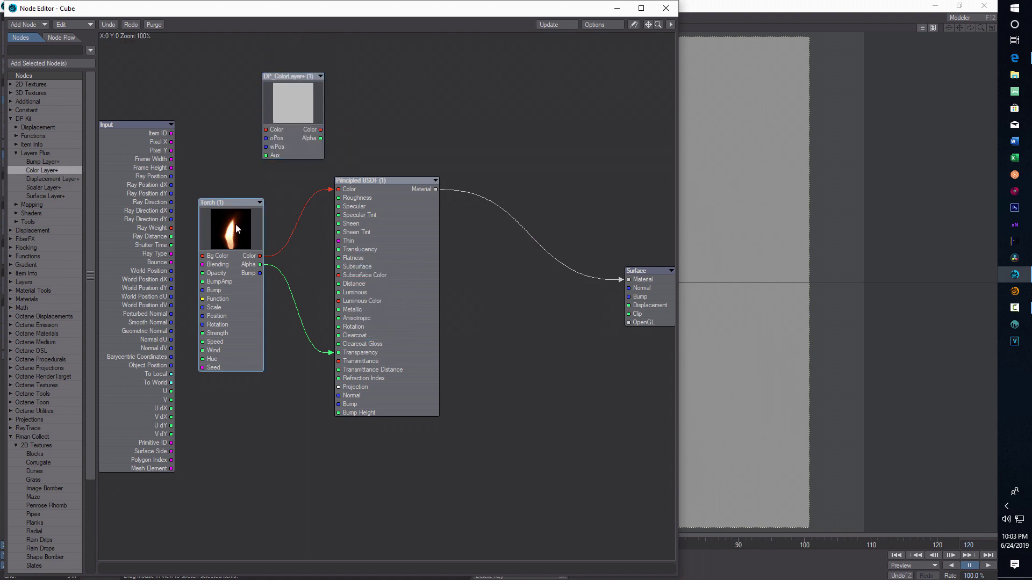
{"action": "key", "text": "Delete"}
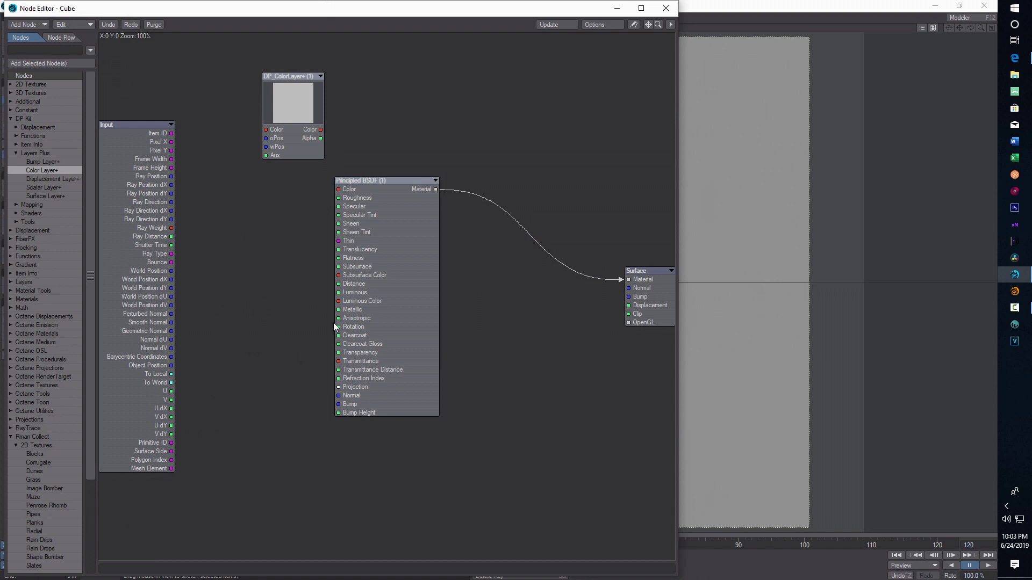
{"action": "left_click_drag", "start_coordinate": [298, 107], "coordinate": [285, 218]}
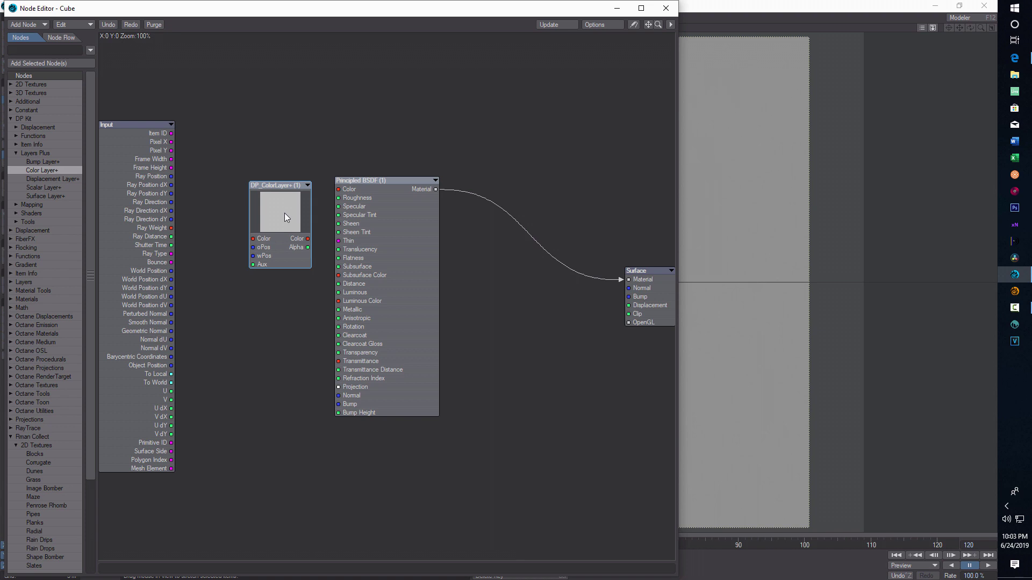
Open the Color Layer+ node's color texture settings, close them and delete the node.
{"action": "double_click", "coordinate": [285, 215]}
{"action": "left_click", "coordinate": [62, 102]}
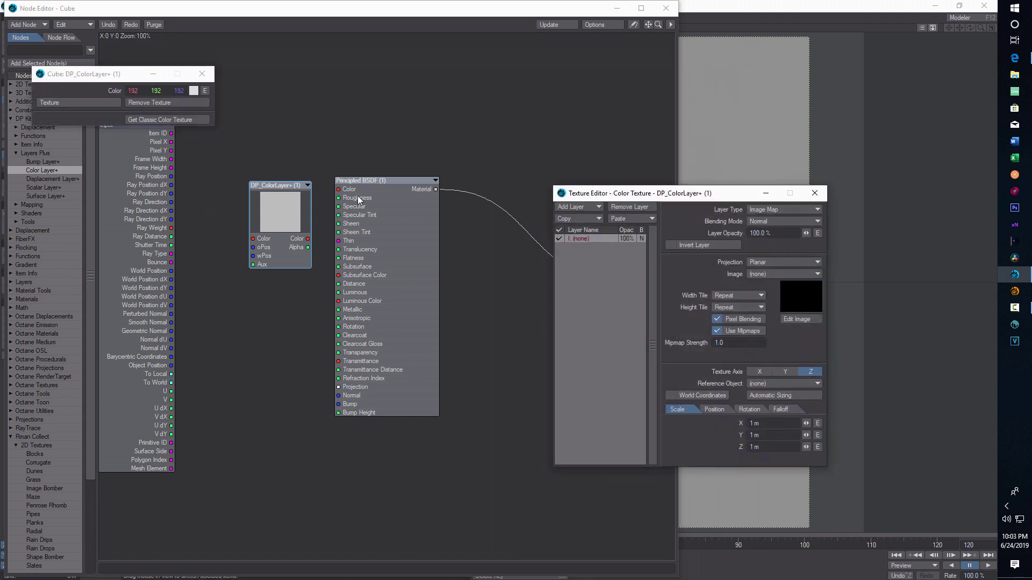
{"action": "left_click", "coordinate": [815, 192]}
{"action": "left_click", "coordinate": [202, 73]}
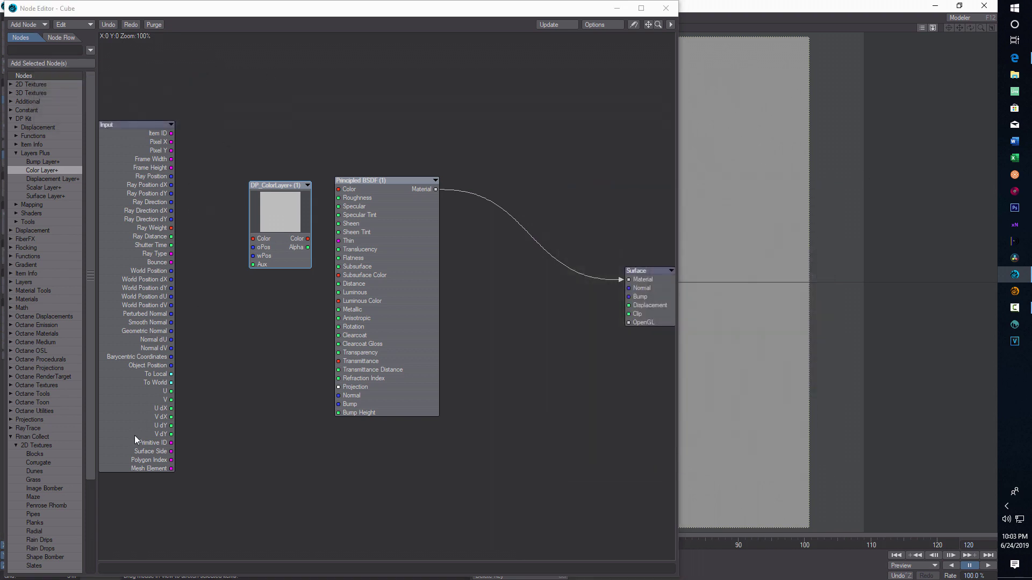
{"action": "left_click", "coordinate": [269, 215]}
{"action": "key", "text": "Delete"}
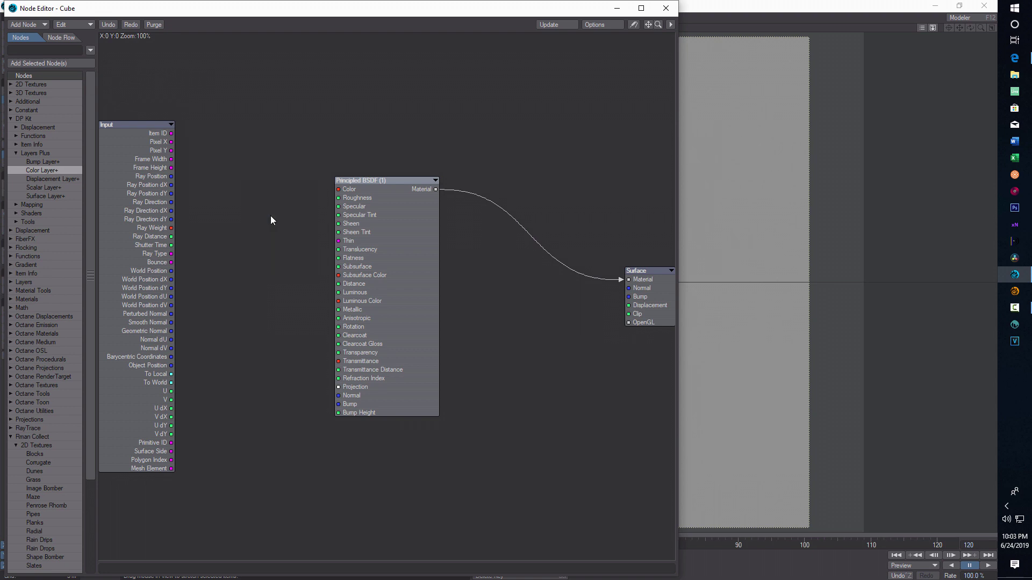
Try a Torch node wired to the Principled BSDF Color input, view its settings and delete the node.
{"action": "scroll", "coordinate": [270, 215], "scroll_direction": "up", "scroll_amount": 2}
{"action": "scroll", "coordinate": [94, 337], "scroll_direction": "down", "scroll_amount": 5}
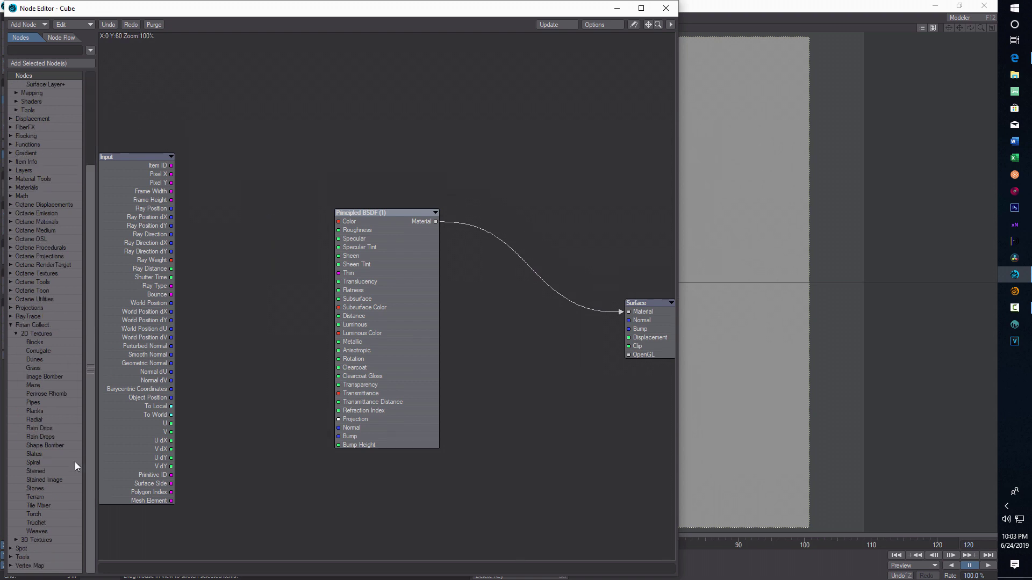
{"action": "double_click", "coordinate": [33, 514]}
{"action": "left_click_drag", "start_coordinate": [404, 267], "coordinate": [339, 221]}
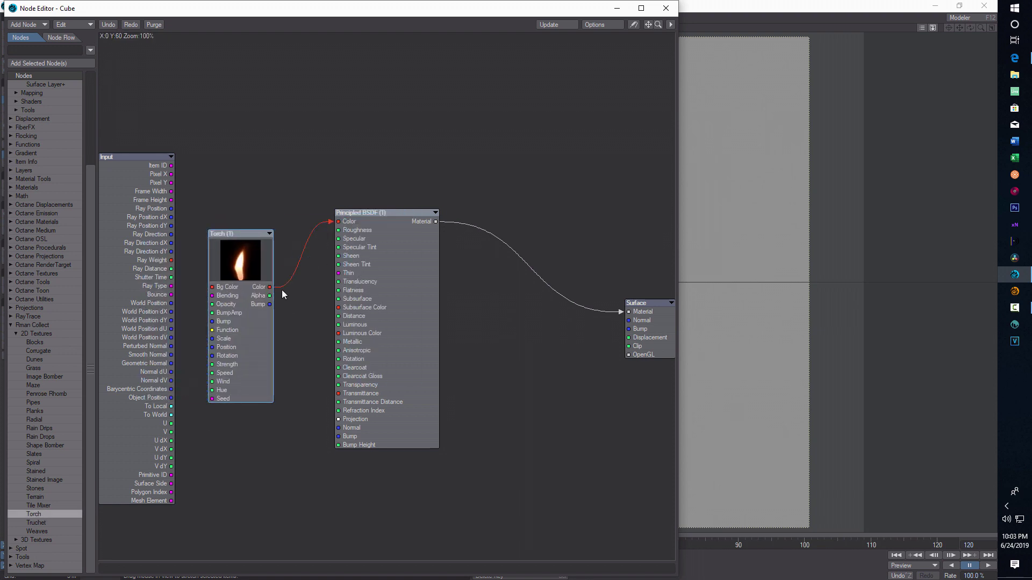
{"action": "double_click", "coordinate": [245, 270]}
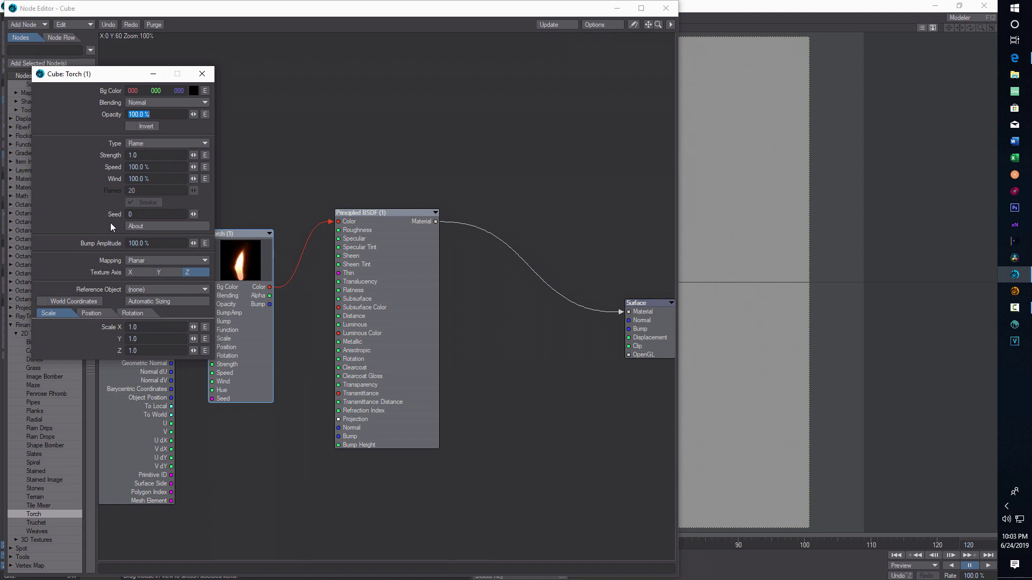
{"action": "left_click", "coordinate": [202, 74]}
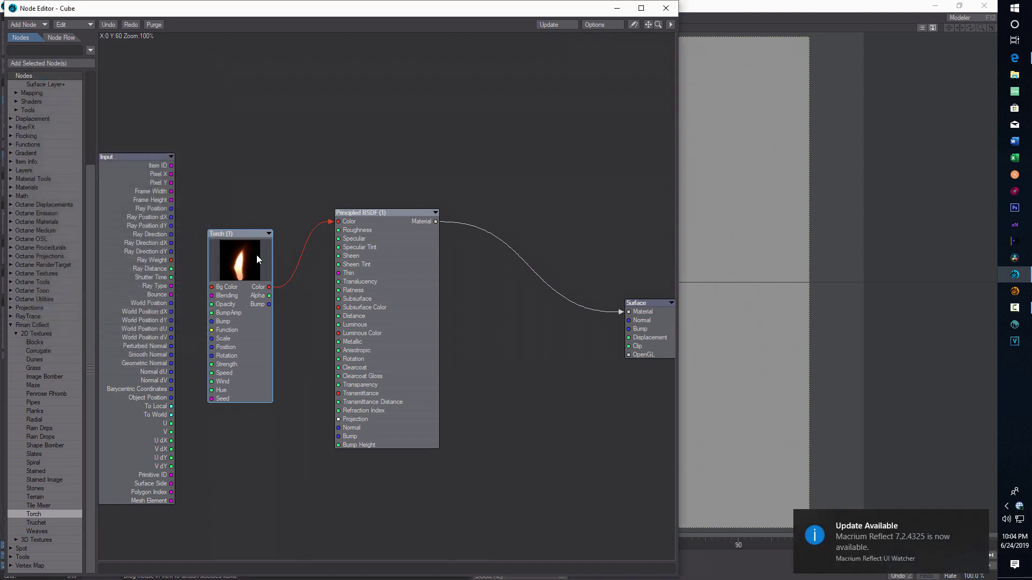
{"action": "key", "text": "Delete"}
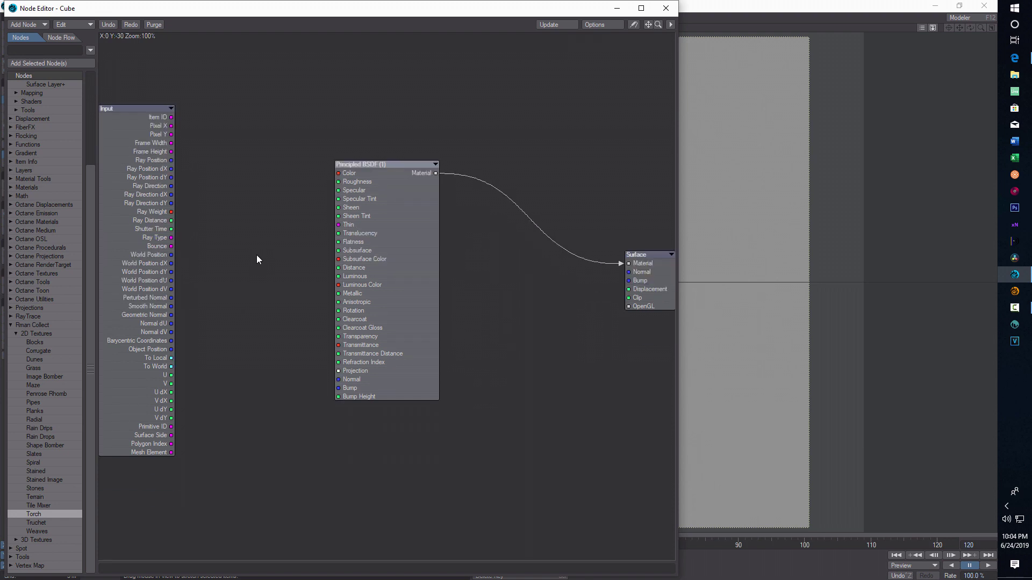
Add a Color Layer+ node between Input and Principled BSDF, and open and close its settings.
{"action": "scroll", "coordinate": [15, 173], "scroll_direction": "up", "scroll_amount": 3}
{"action": "left_click_drag", "start_coordinate": [46, 136], "coordinate": [268, 252]}
{"action": "double_click", "coordinate": [269, 259]}
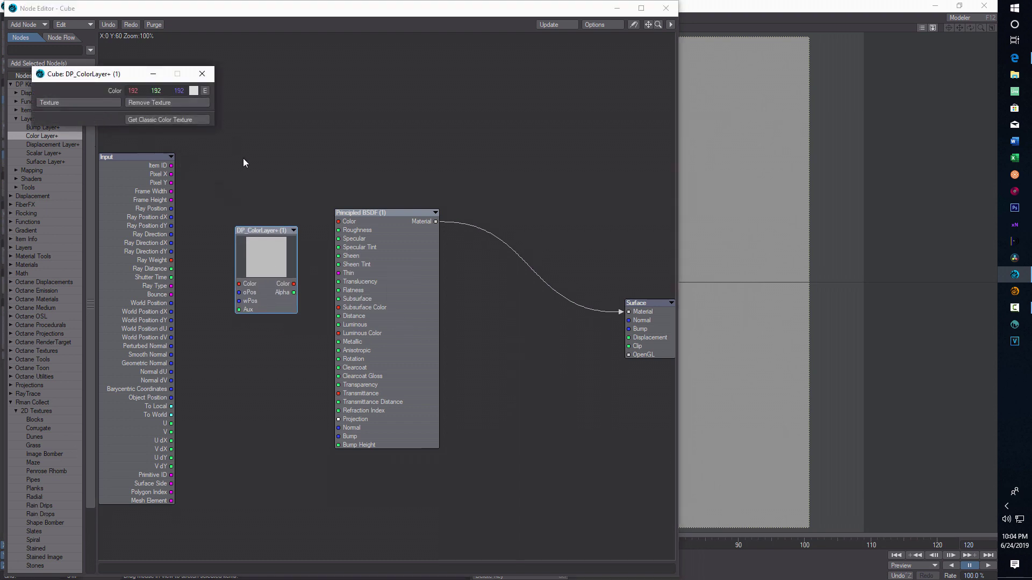
{"action": "left_click", "coordinate": [202, 74]}
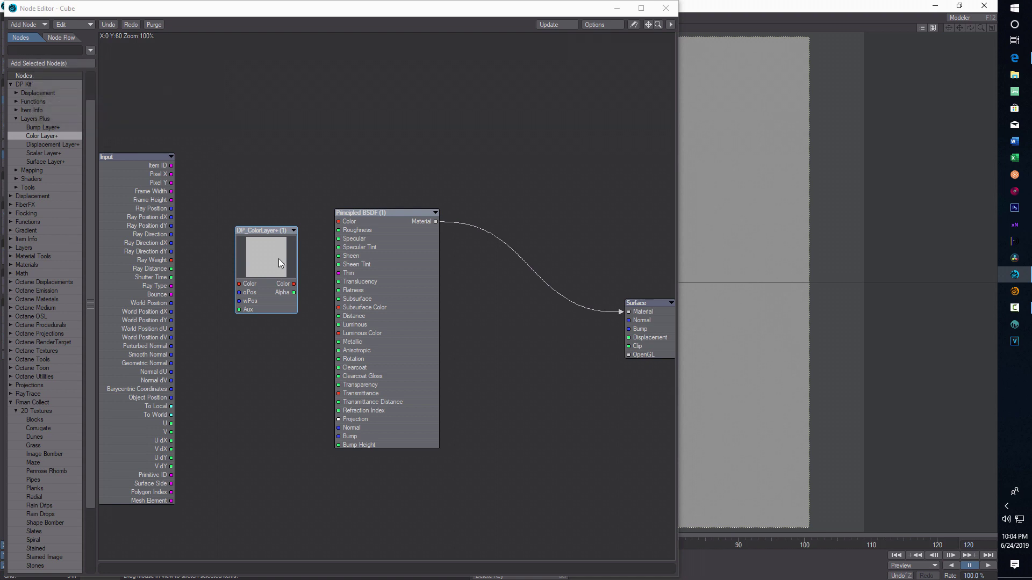
{"action": "key", "text": "Delete"}
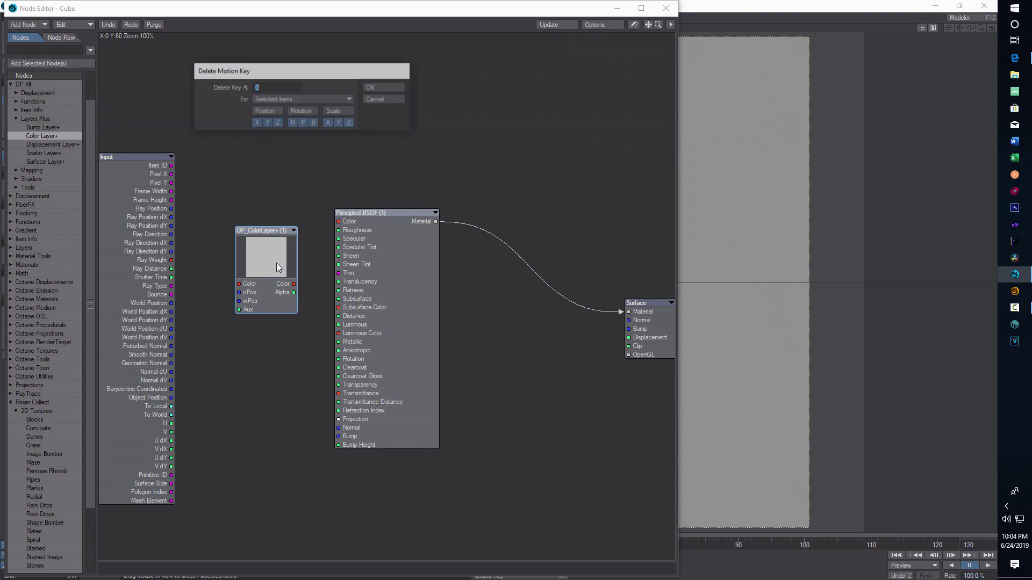
{"action": "left_click", "coordinate": [414, 82]}
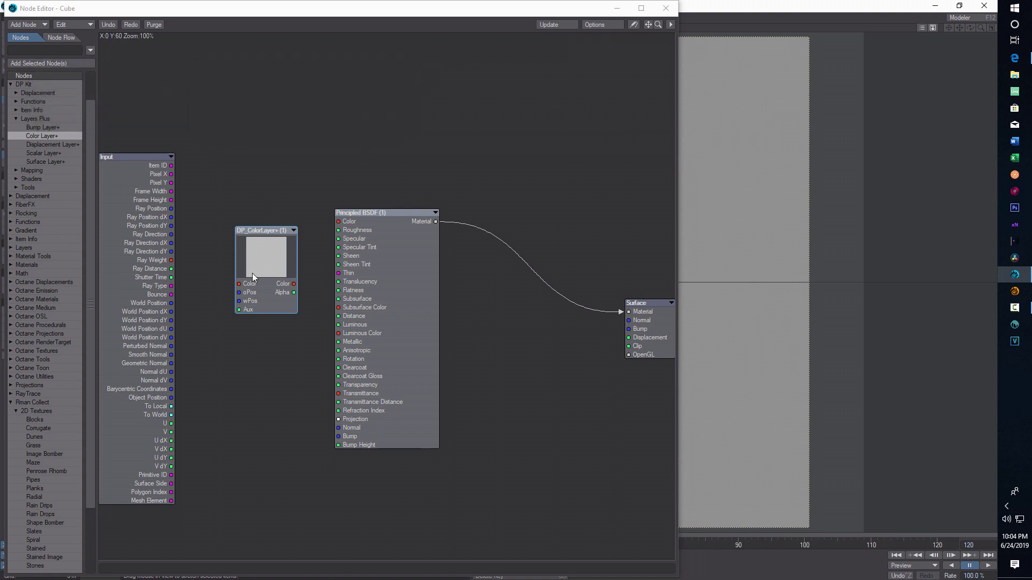
Add a Torch node above Color Layer+ and connect its Color and Alpha outputs to the Principled BSDF Color and Transparency inputs.
{"action": "scroll", "coordinate": [39, 546], "scroll_direction": "down", "scroll_amount": 3}
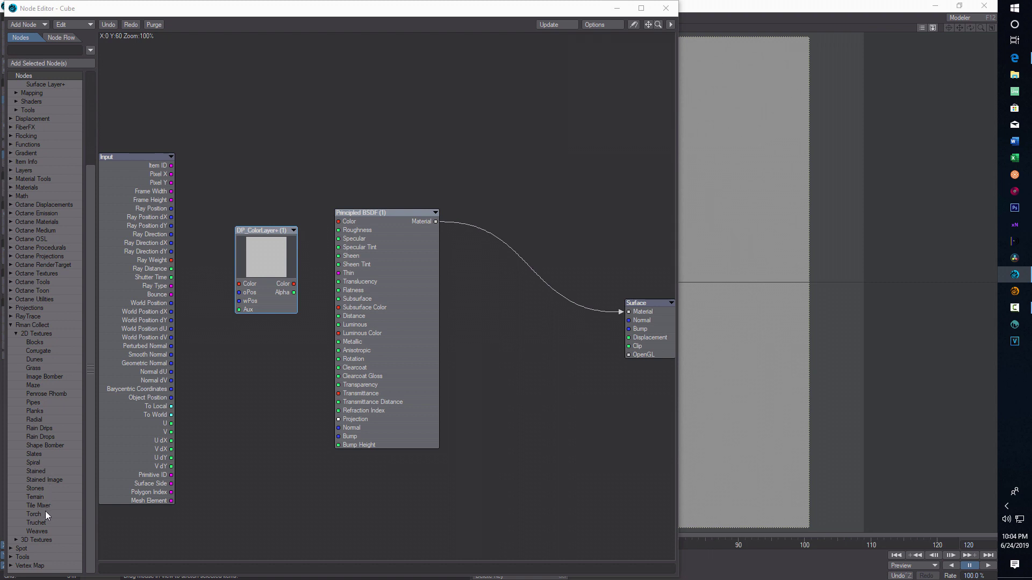
{"action": "left_click_drag", "start_coordinate": [45, 514], "coordinate": [226, 160]}
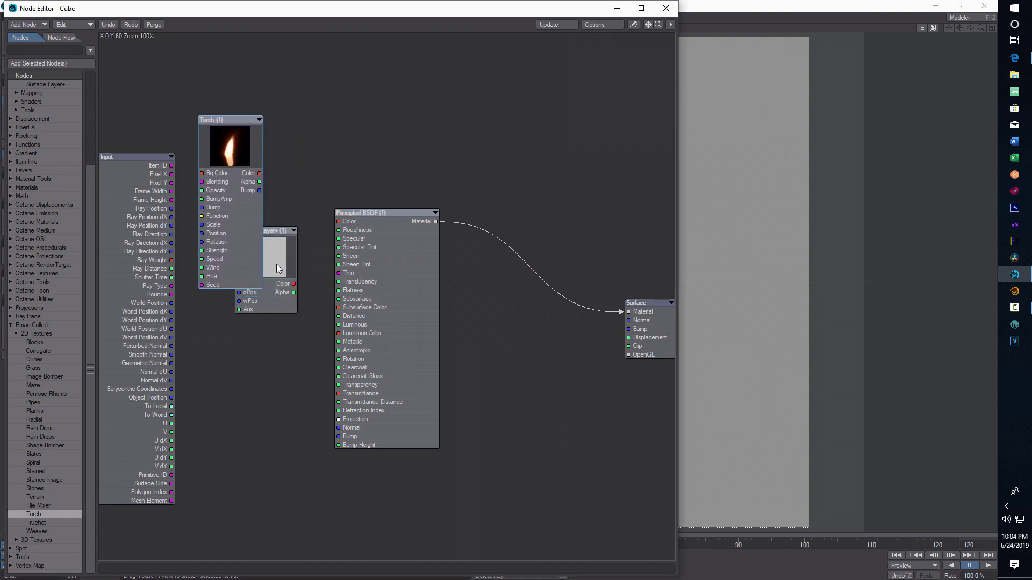
{"action": "left_click_drag", "start_coordinate": [276, 263], "coordinate": [255, 448]}
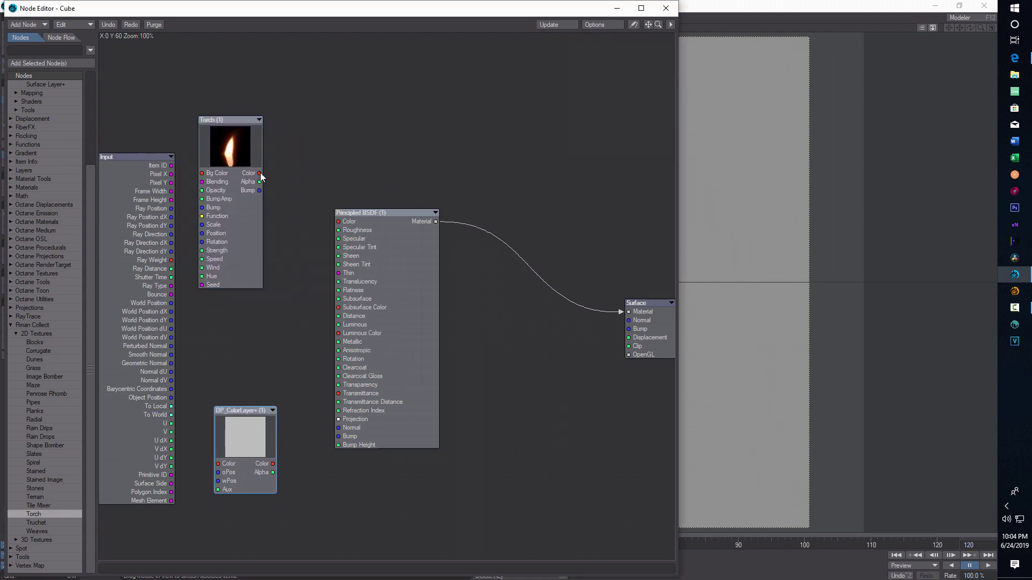
{"action": "left_click_drag", "start_coordinate": [260, 172], "coordinate": [338, 221]}
{"action": "left_click_drag", "start_coordinate": [260, 182], "coordinate": [337, 387]}
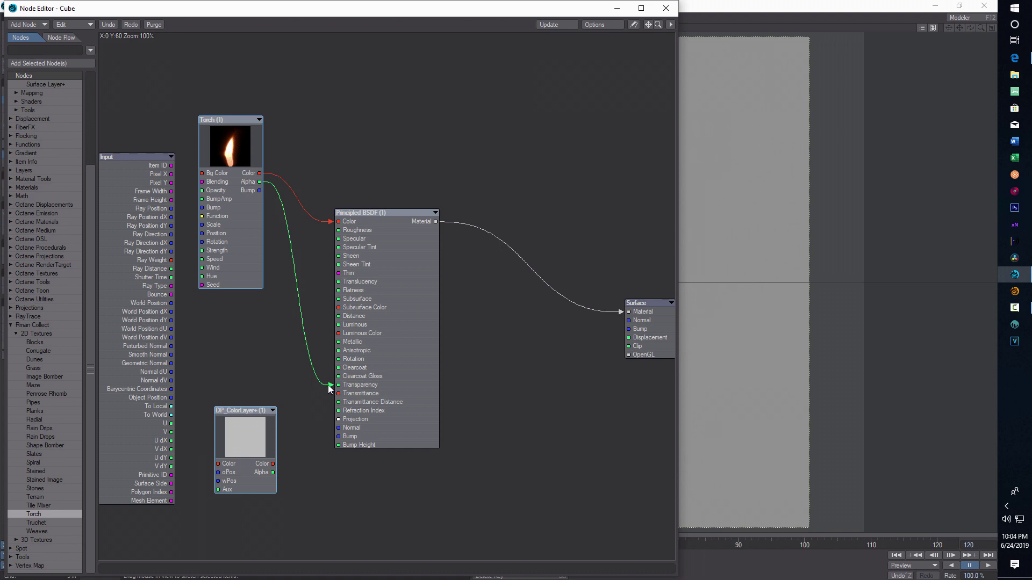